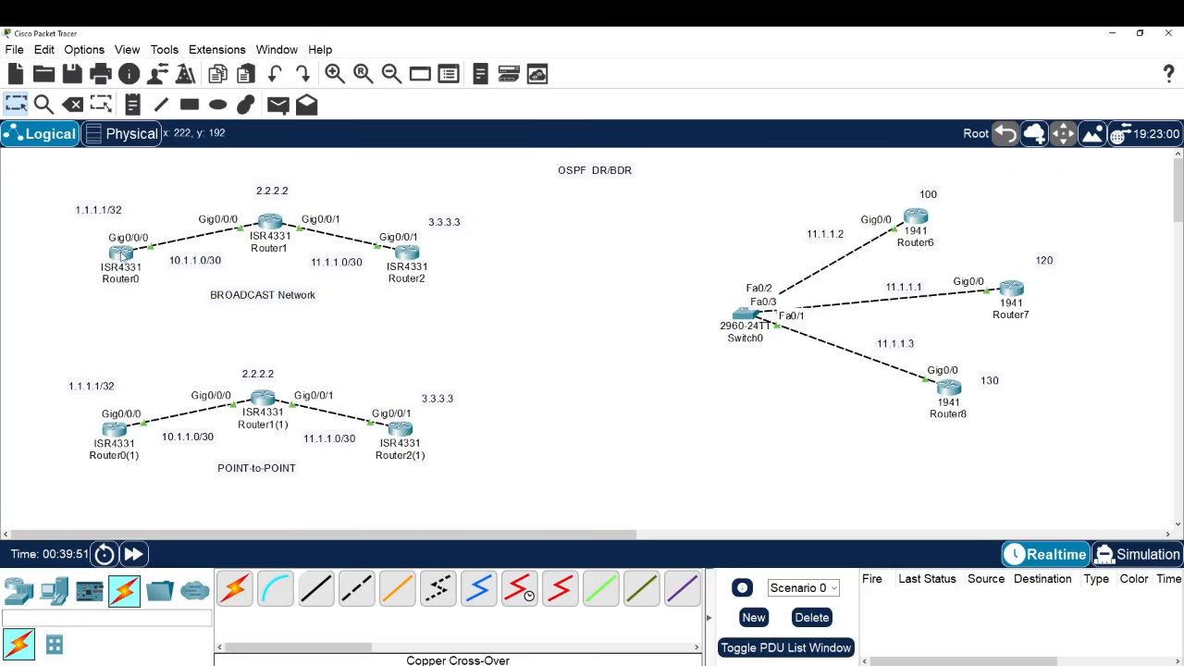
- Open Router0's command line in the broadcast network and enter privileged EXEC mode with en
click(120, 252)
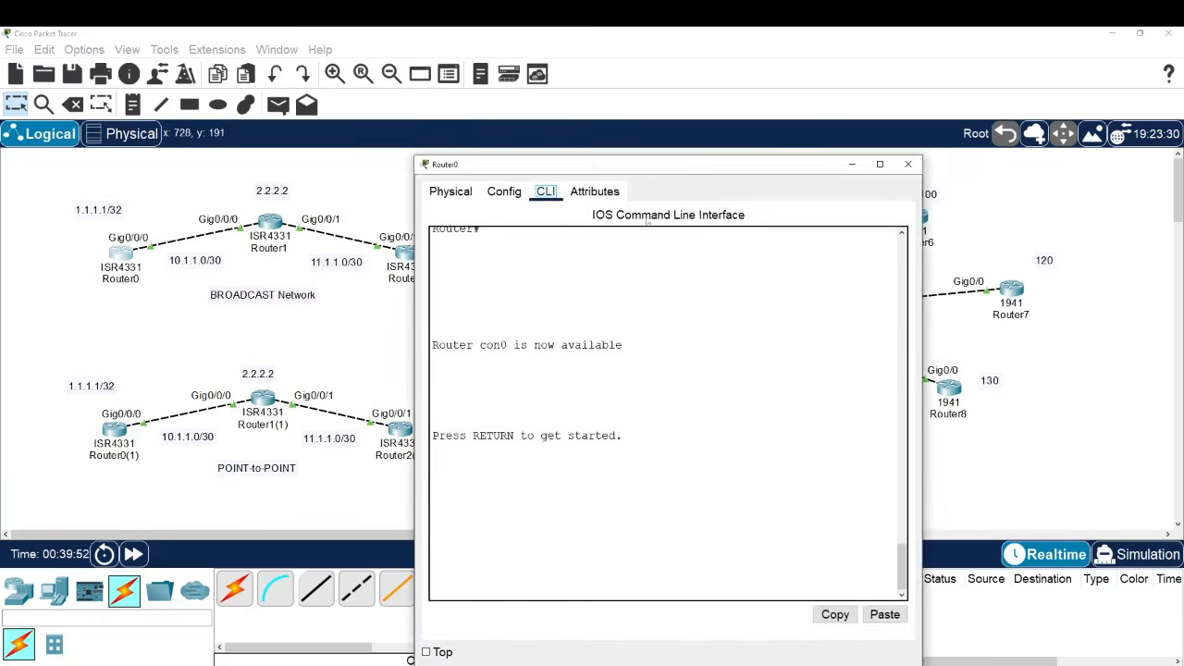
drag(669, 164, 753, 134)
click(771, 454)
key(Return)
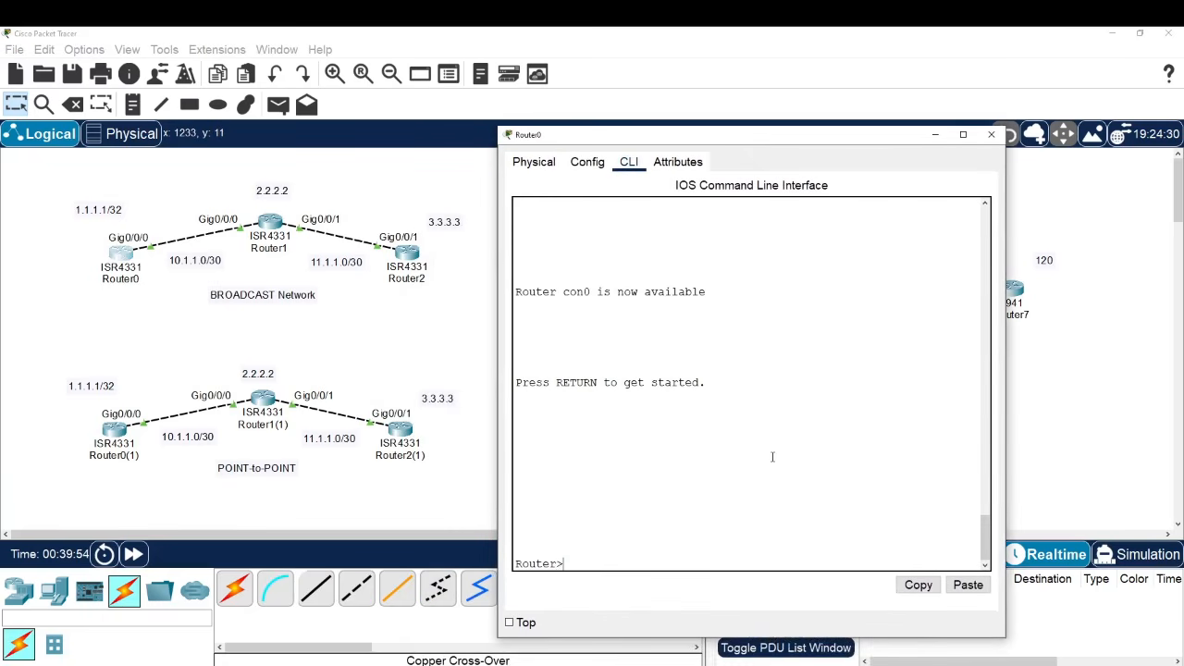
key(Return)
key(Return)
key(Return)
text(en)
key(Return)
key(Return)
key(Return)
- Run show ip ospf neighbor on Router0 and widen its console window so each table row fits on one line
text(sh)
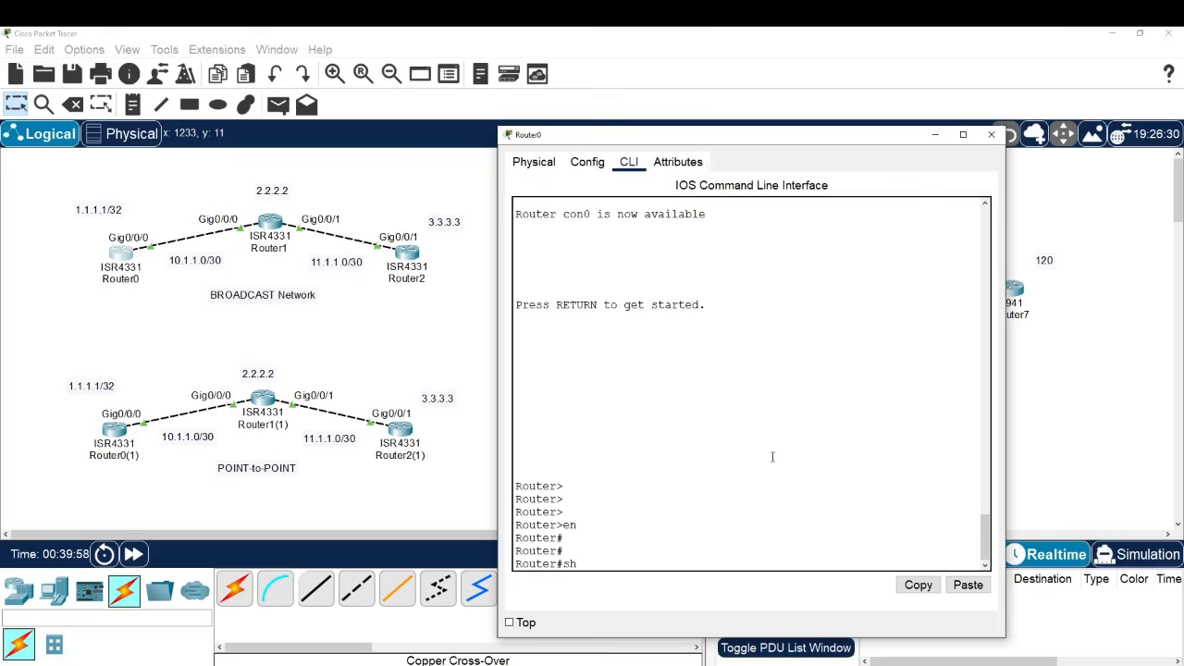
text( ip os)
key(Tab)
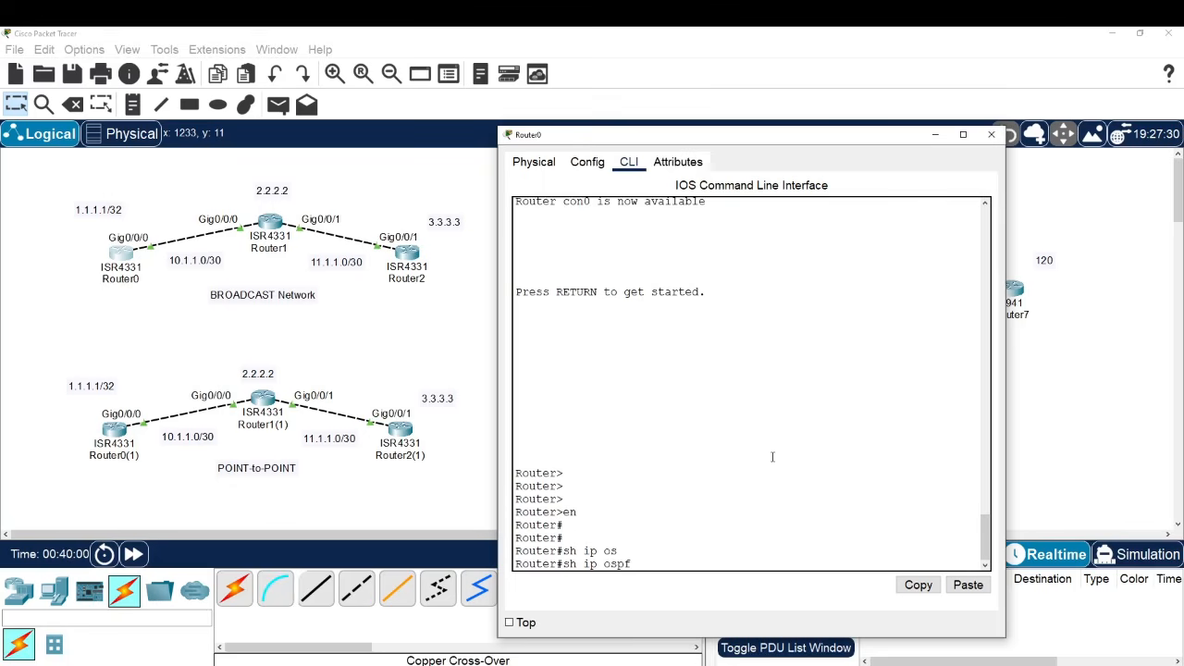
text(ne)
key(Tab)
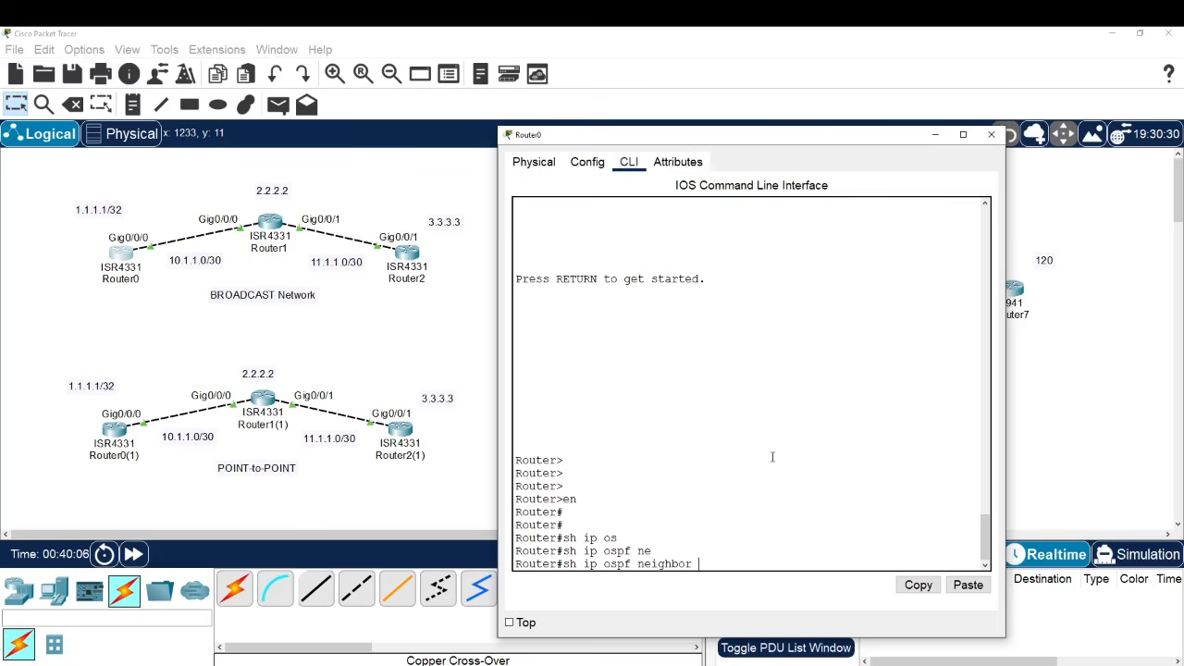
key(Return)
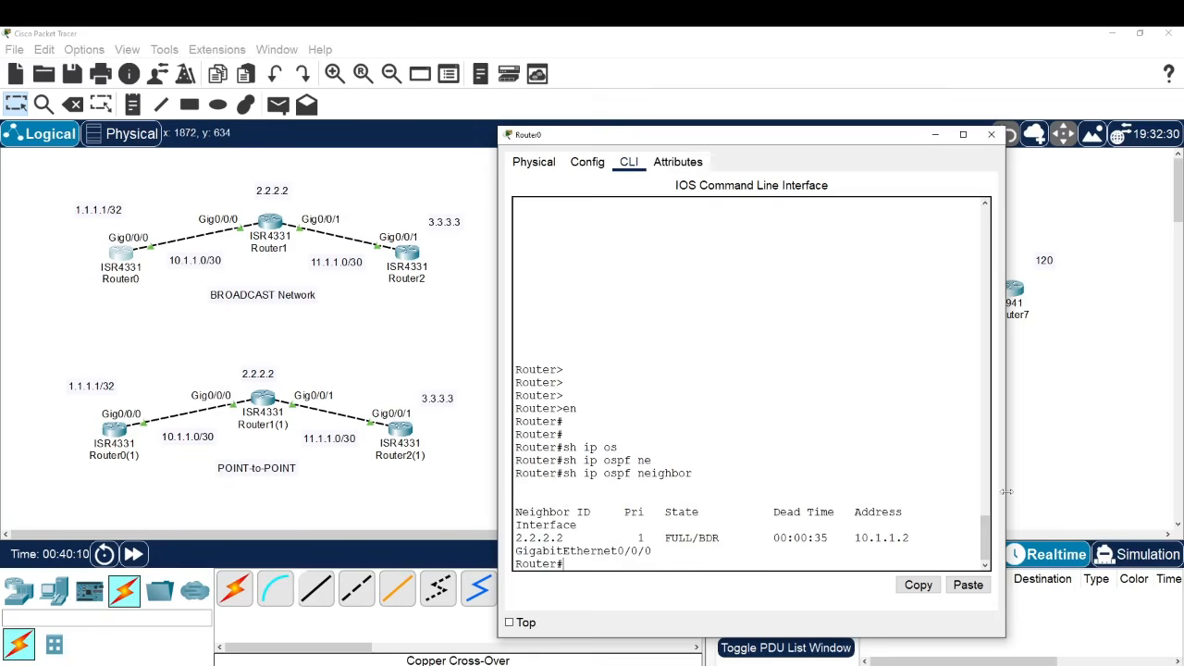
drag(1007, 490, 1153, 484)
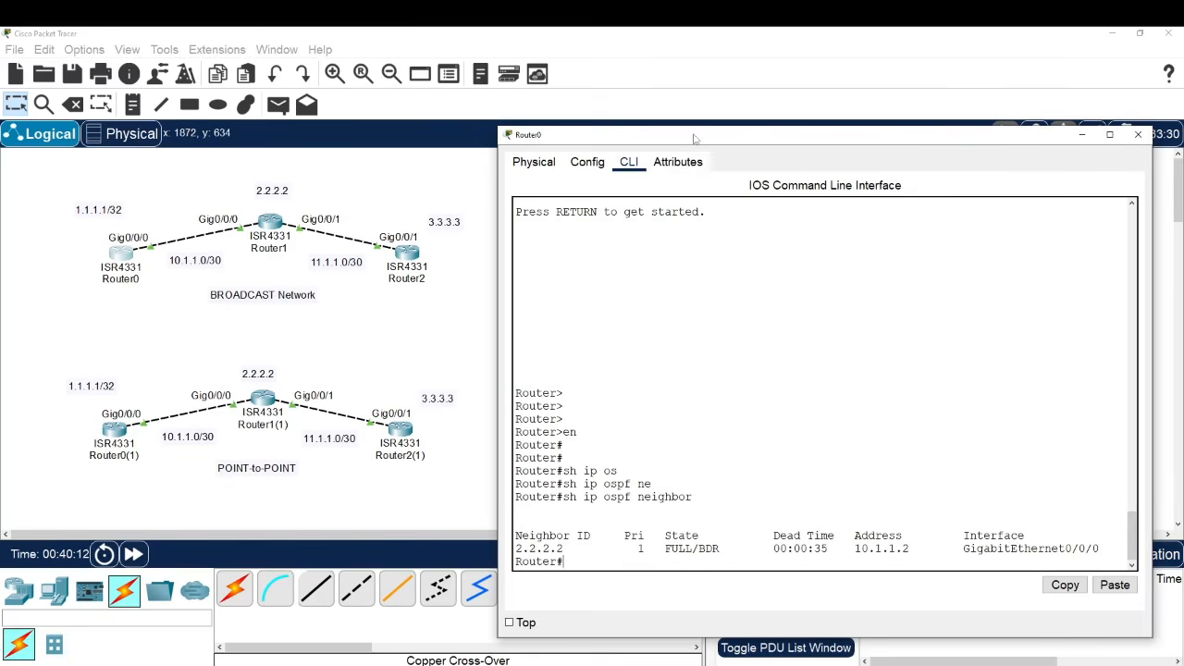
drag(692, 137, 648, 111)
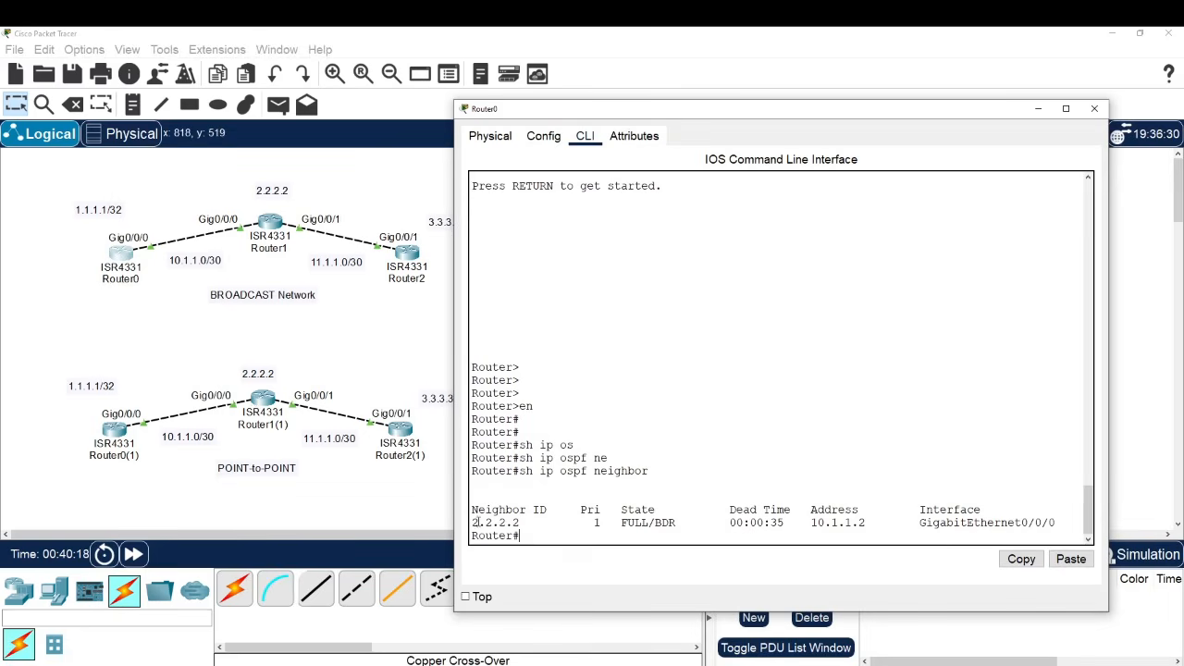
- Examine the neighbor ID and DR/BDR state in Router0's OSPF neighbor table and relate them to Router0 and Router1 in the topology
drag(473, 522, 521, 523)
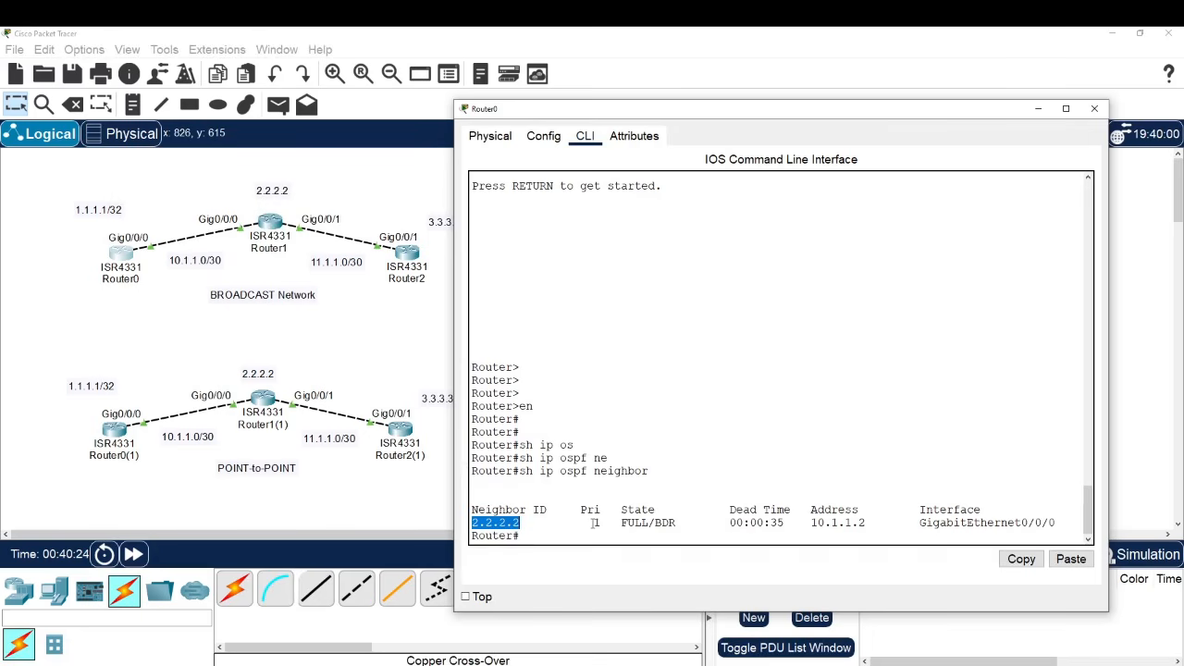
drag(621, 523, 651, 523)
click(634, 541)
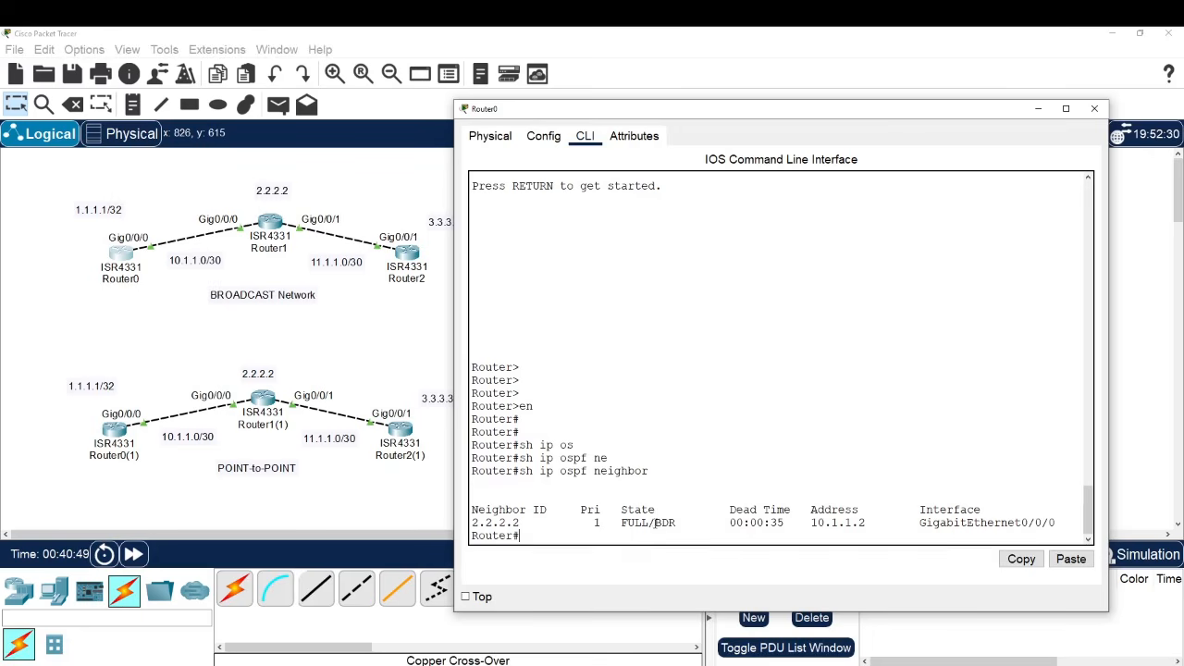
drag(656, 522, 678, 524)
click(677, 540)
drag(678, 523, 655, 523)
click(690, 523)
drag(524, 522, 472, 522)
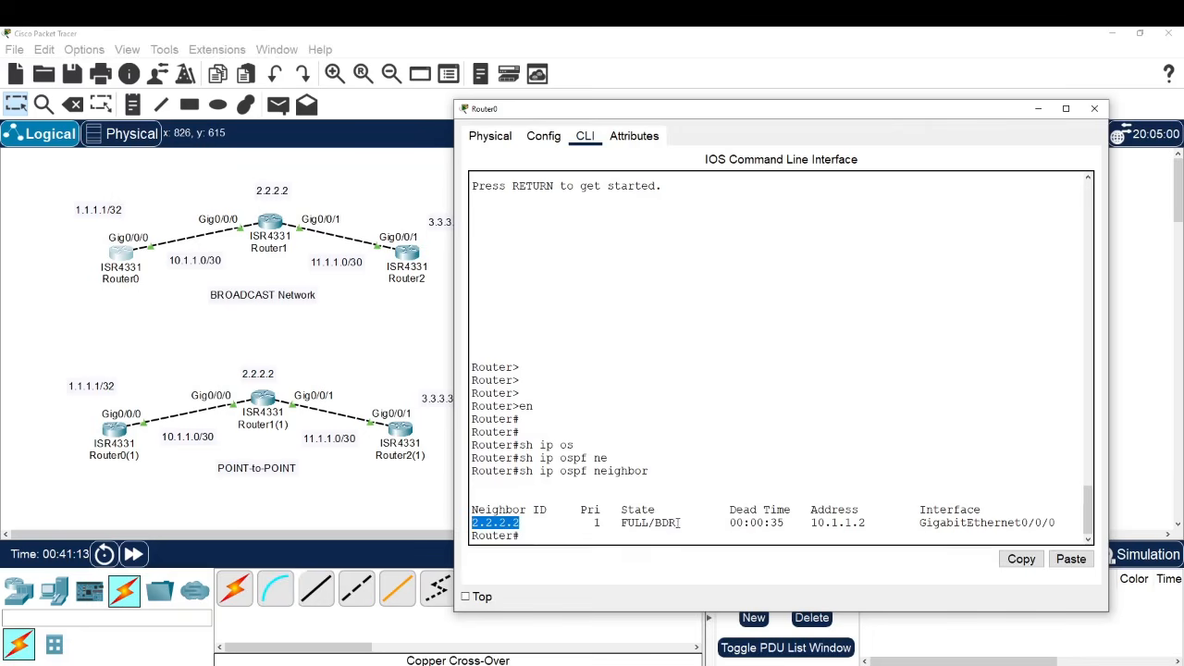
drag(678, 522, 654, 523)
click(680, 526)
drag(81, 301, 170, 224)
drag(222, 172, 309, 231)
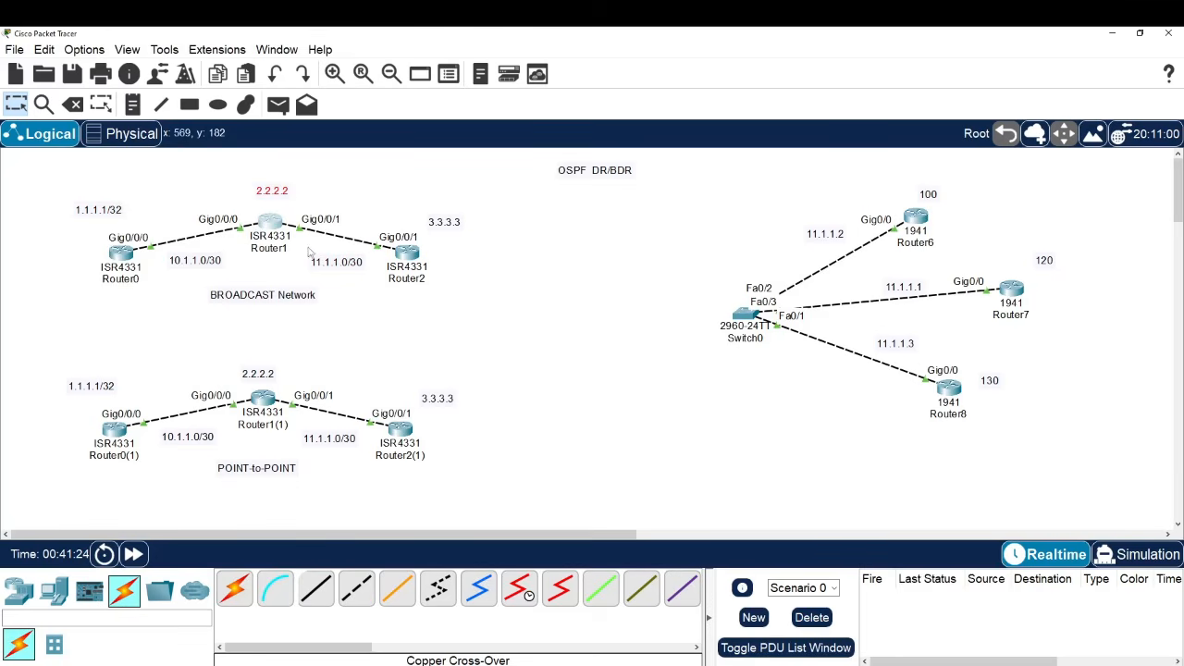
click(120, 252)
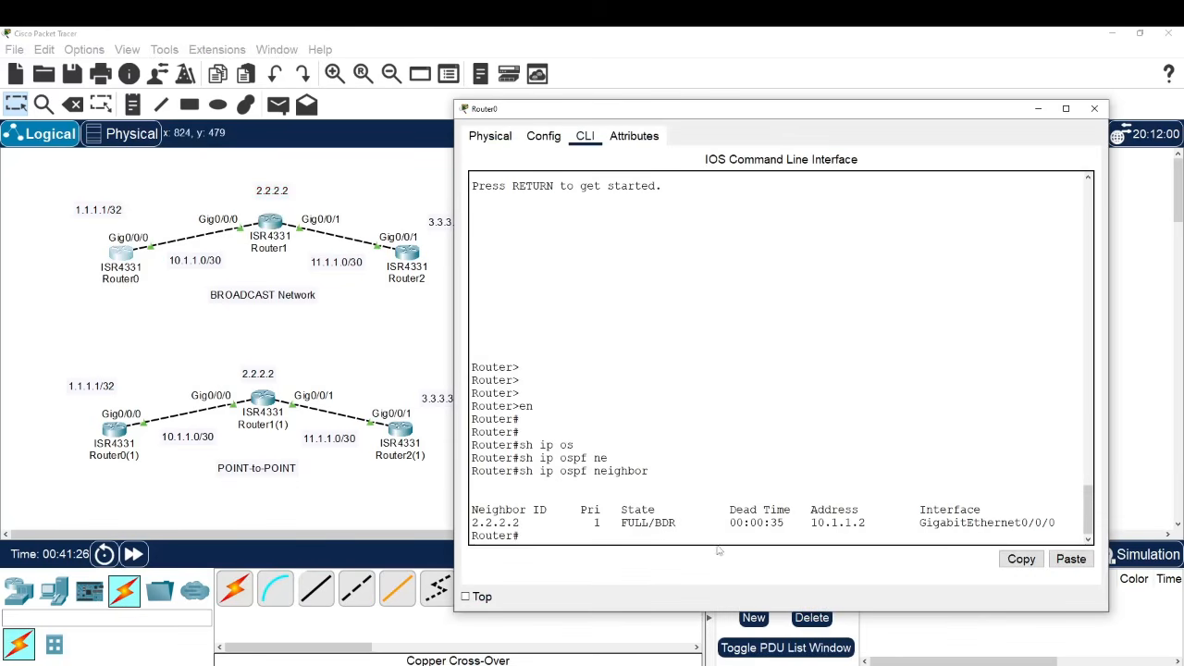
key(Return)
key(Return)
key(Return)
key(Return)
key(Return)
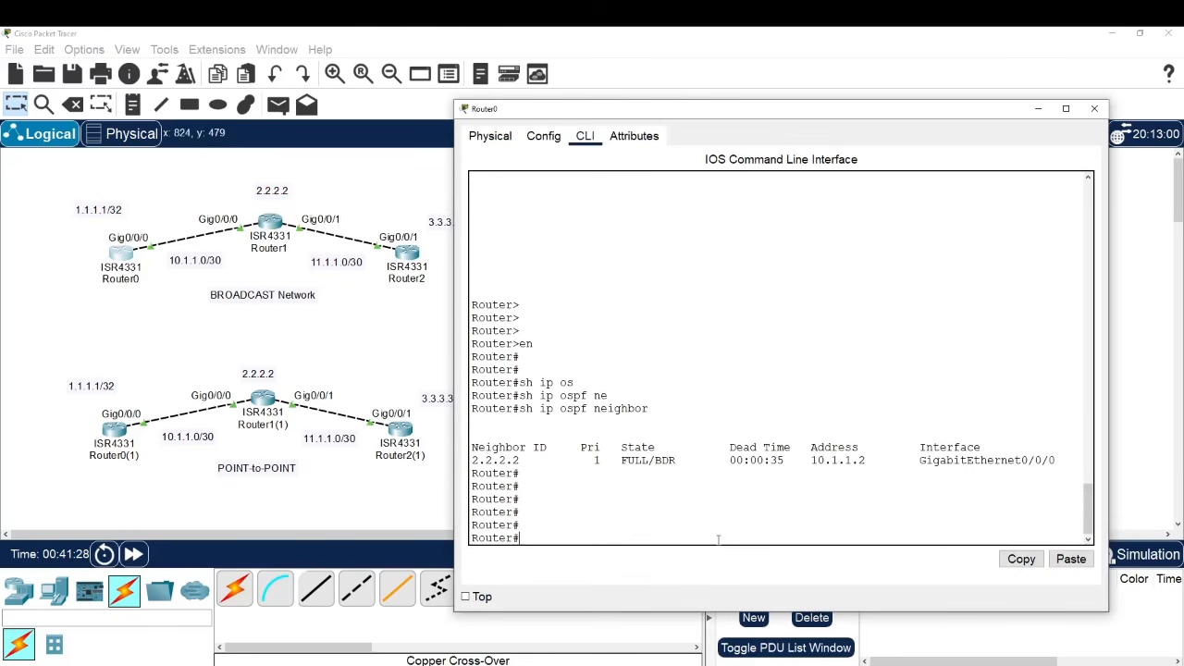
- Open Router1's command line in the broadcast network and enter privileged EXEC mode with en
click(277, 333)
click(270, 227)
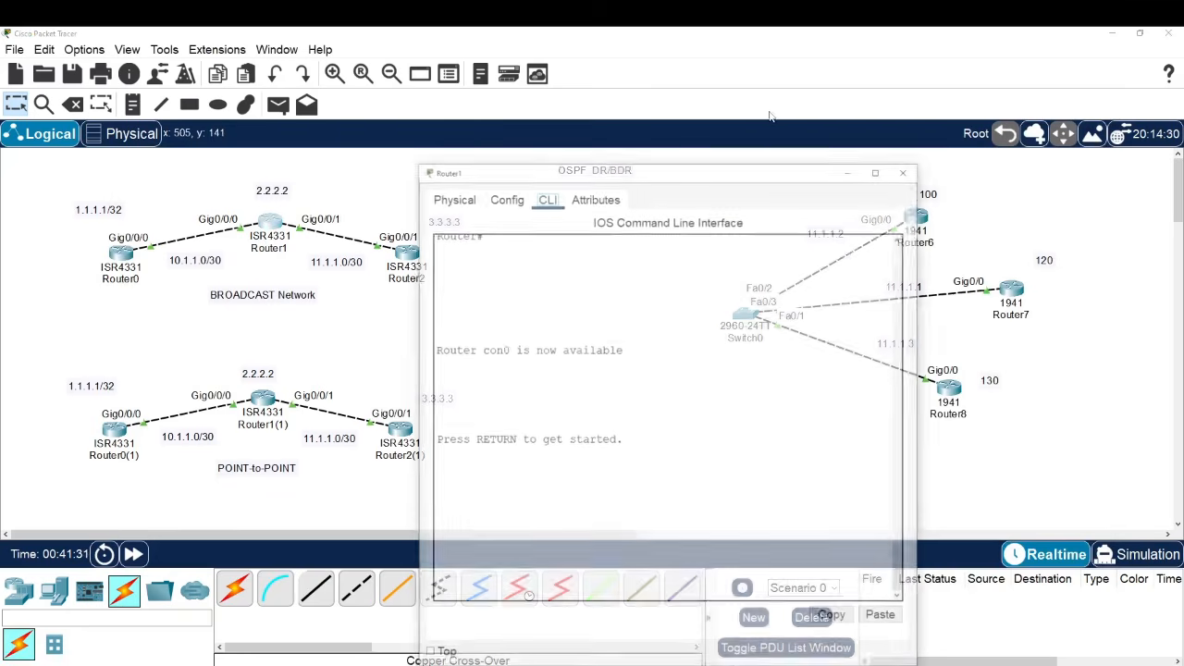
key(Return)
key(Return)
key(Return)
key(Return)
text(en)
key(Return)
key(Return)
key(Return)
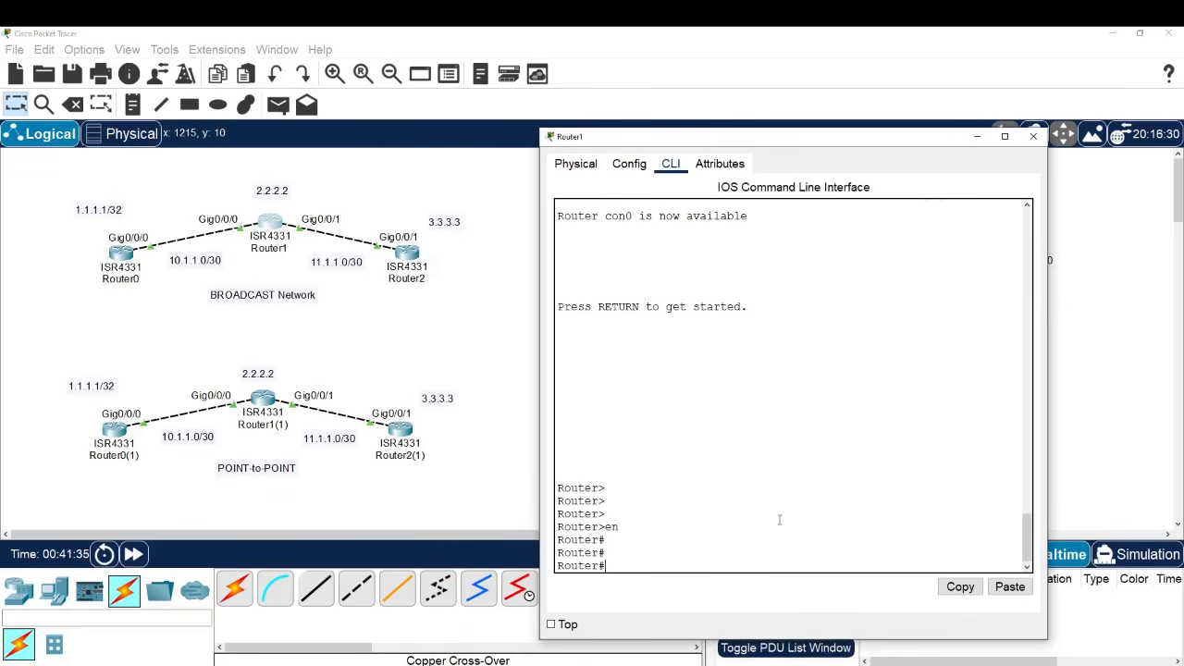
- Run show ip ospf neighbor on Router1 and enlarge and reposition its console window to read the full table
text(sh ip os)
key(Tab)
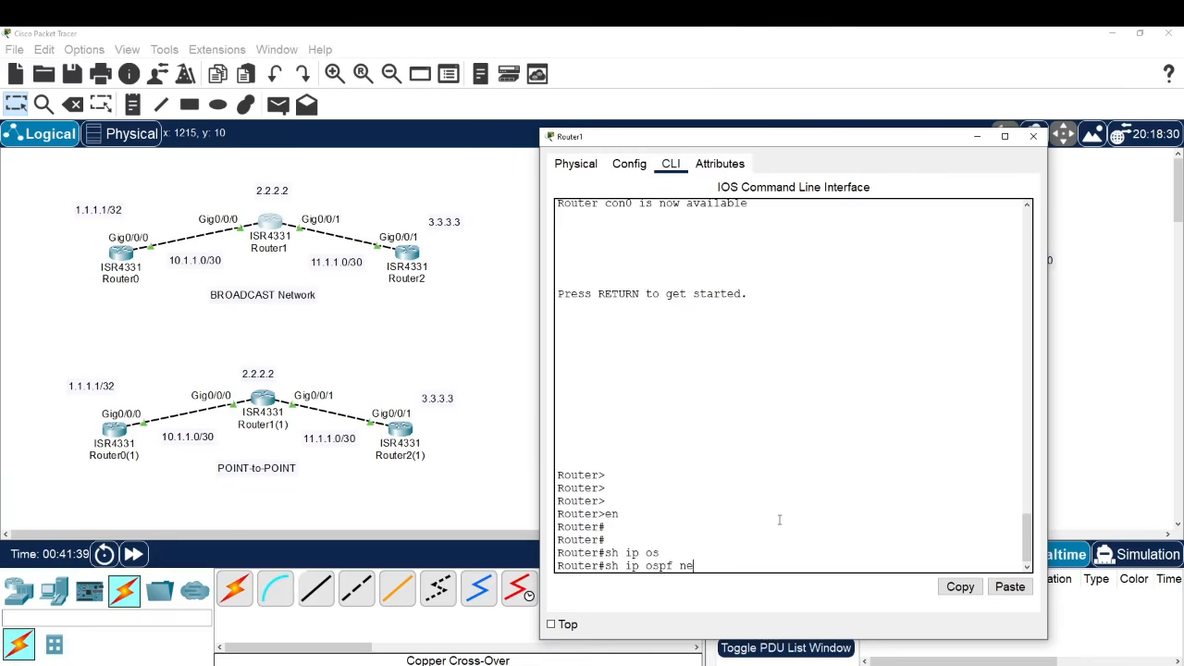
text(ne)
key(Tab)
key(Return)
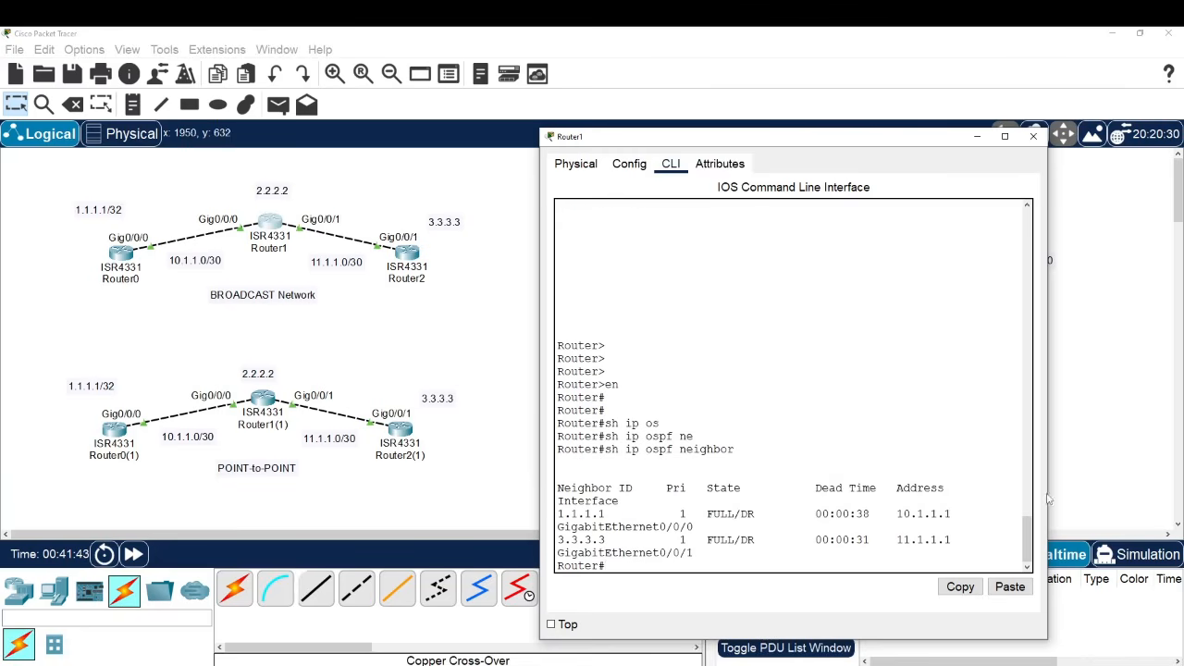
drag(1048, 499, 1170, 500)
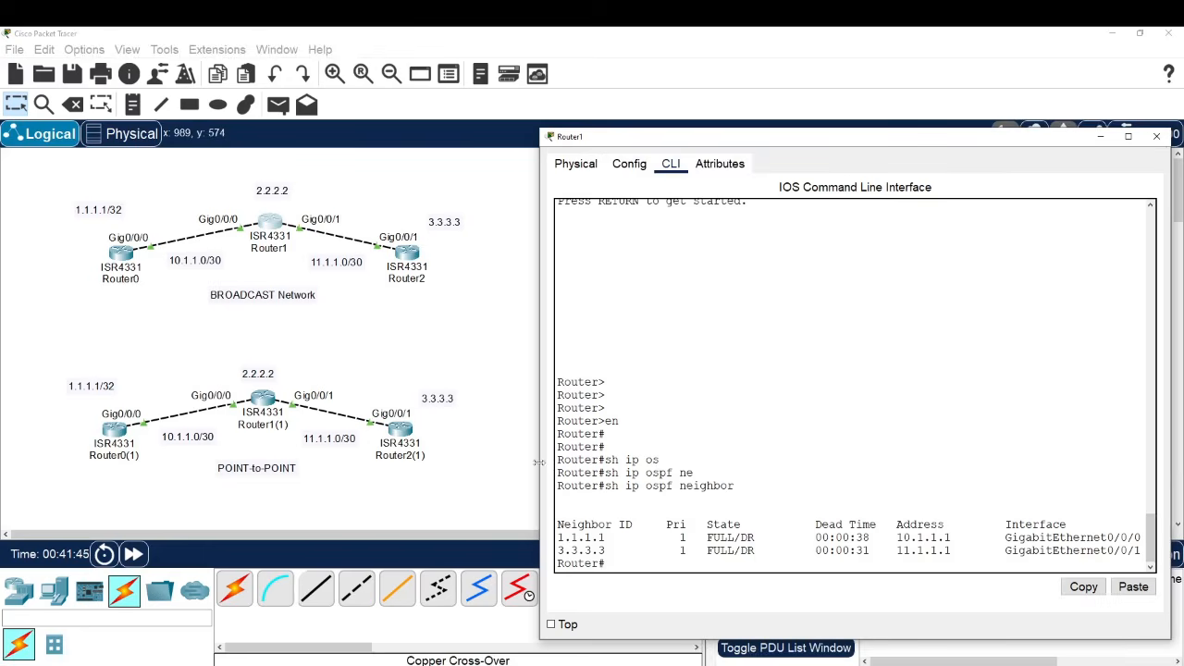
drag(539, 463, 507, 461)
drag(730, 137, 693, 90)
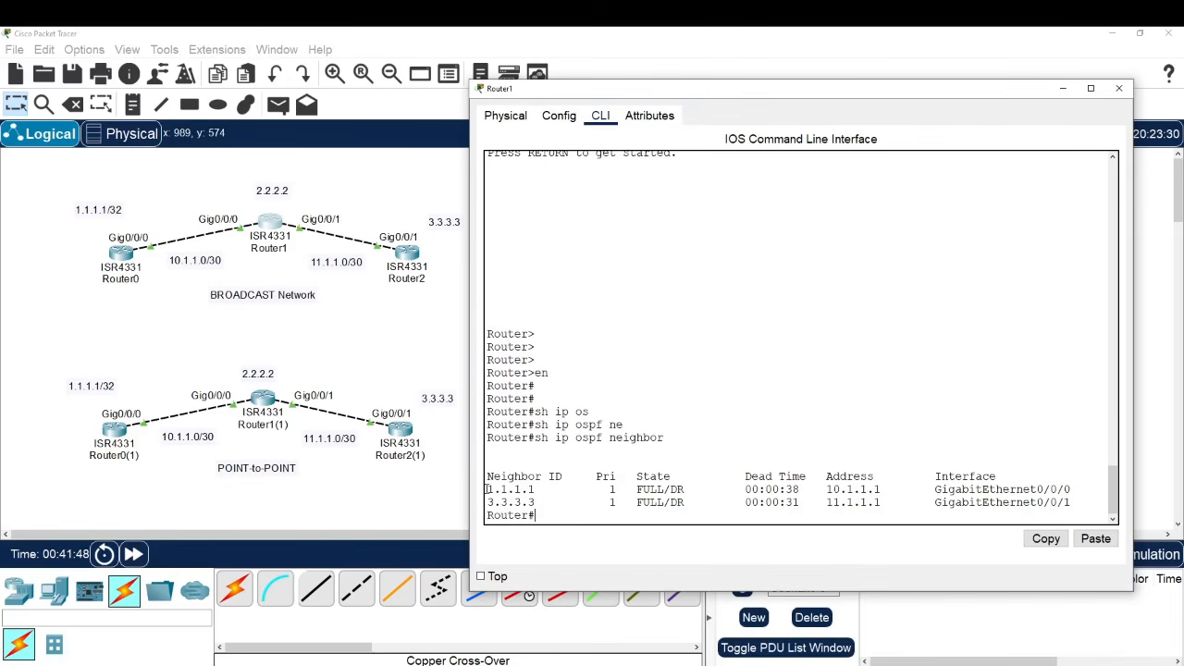
- Match the neighbor IDs in Router1's OSPF table to Router0 and Router2 in the broadcast topology
drag(487, 489, 535, 489)
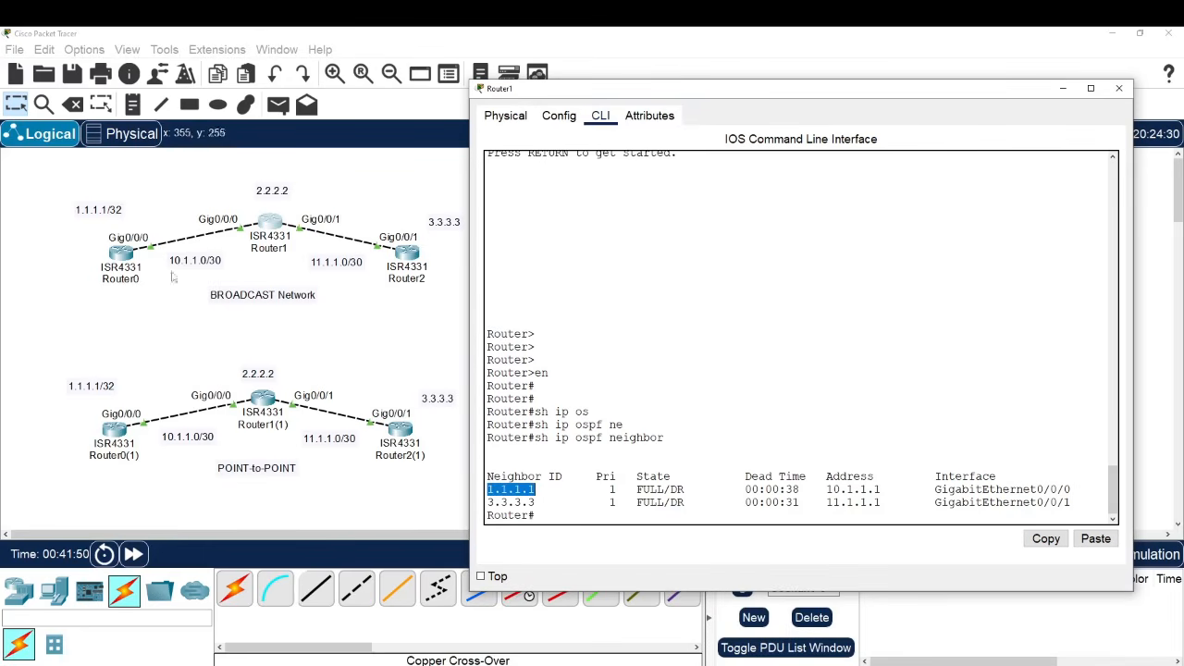
drag(49, 287, 156, 196)
click(270, 222)
drag(491, 504, 536, 505)
drag(384, 300, 461, 202)
click(269, 222)
- Examine the priority and DR/BDR state of both neighbors in Router1's OSPF table
click(611, 492)
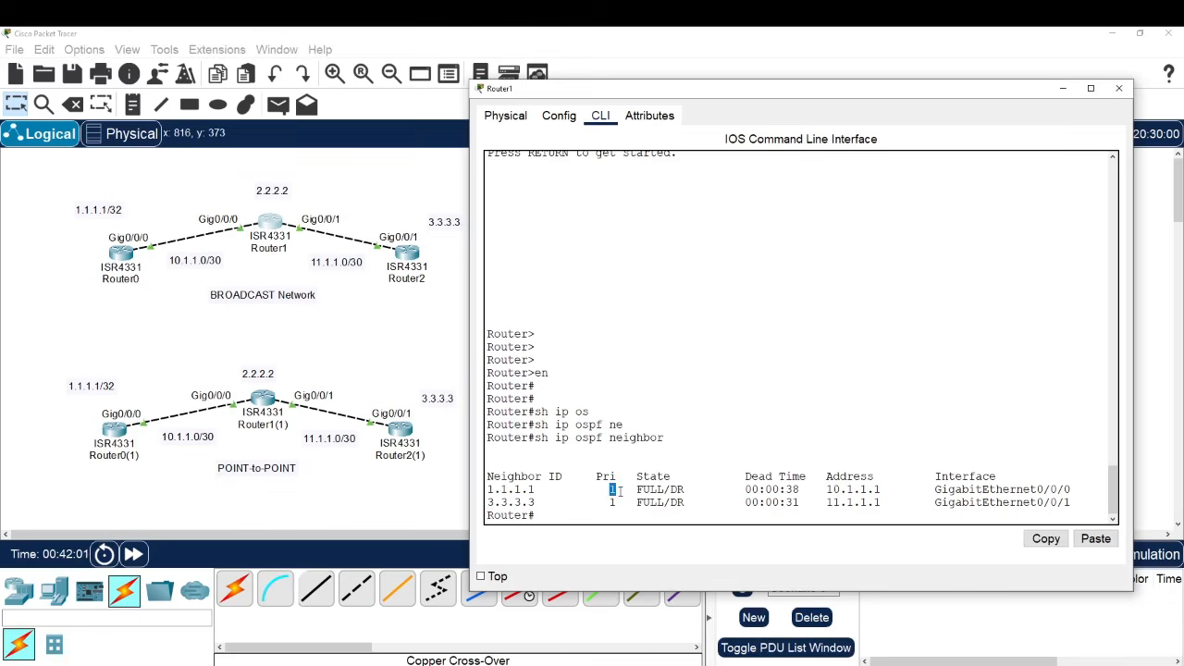
drag(609, 502, 615, 502)
drag(637, 490, 687, 491)
click(672, 491)
click(687, 491)
drag(535, 503, 487, 503)
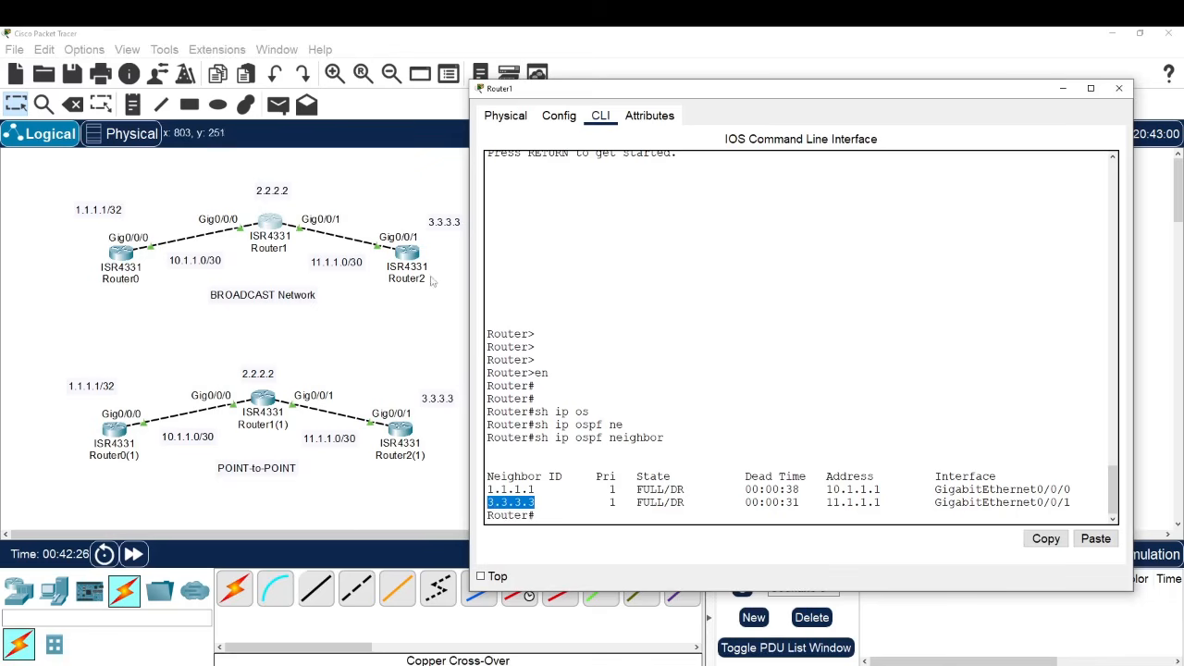
drag(685, 502, 672, 502)
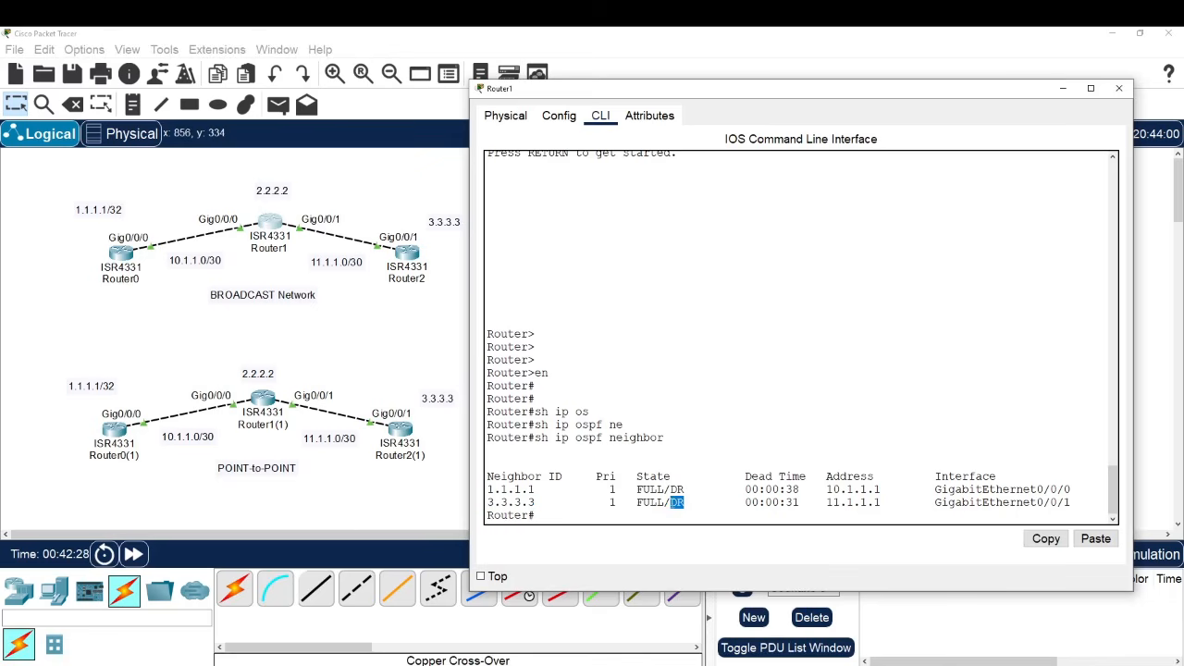
click(714, 519)
- Open Router2's command line in the broadcast network and enter privileged EXEC mode with en
click(408, 253)
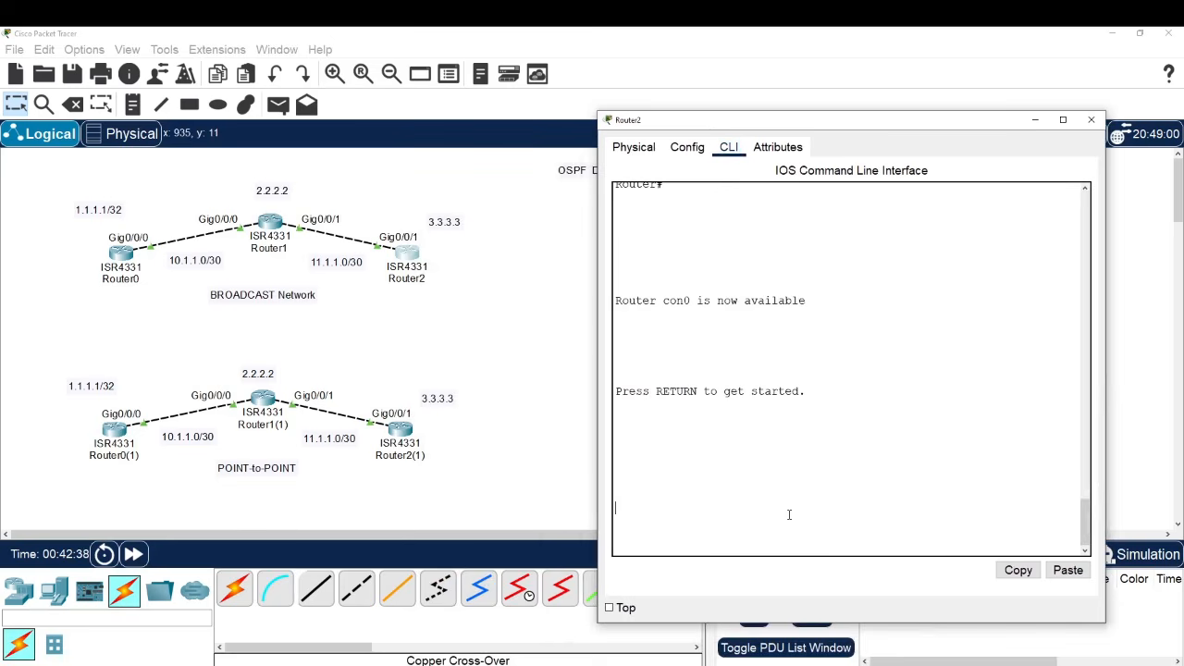
key(Return)
key(Return)
key(Return)
text(en)
key(Return)
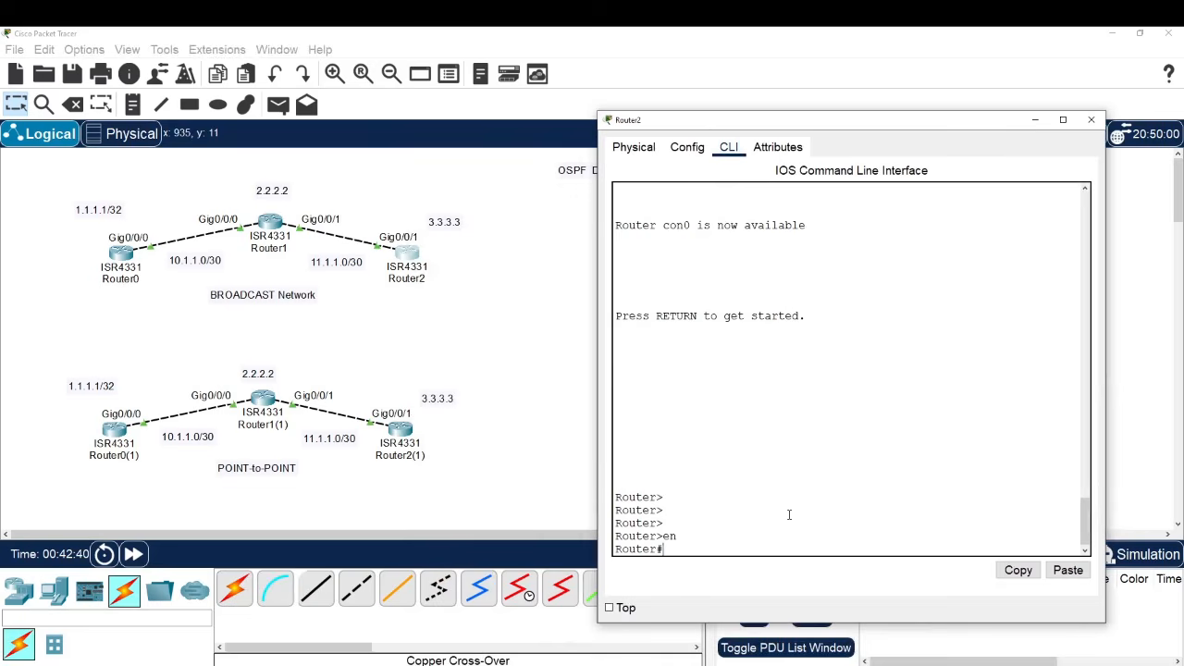
key(Return)
key(Return)
- Run show ip ospf neighbor on Router2 and enlarge its console window to read the table
text(sh ip)
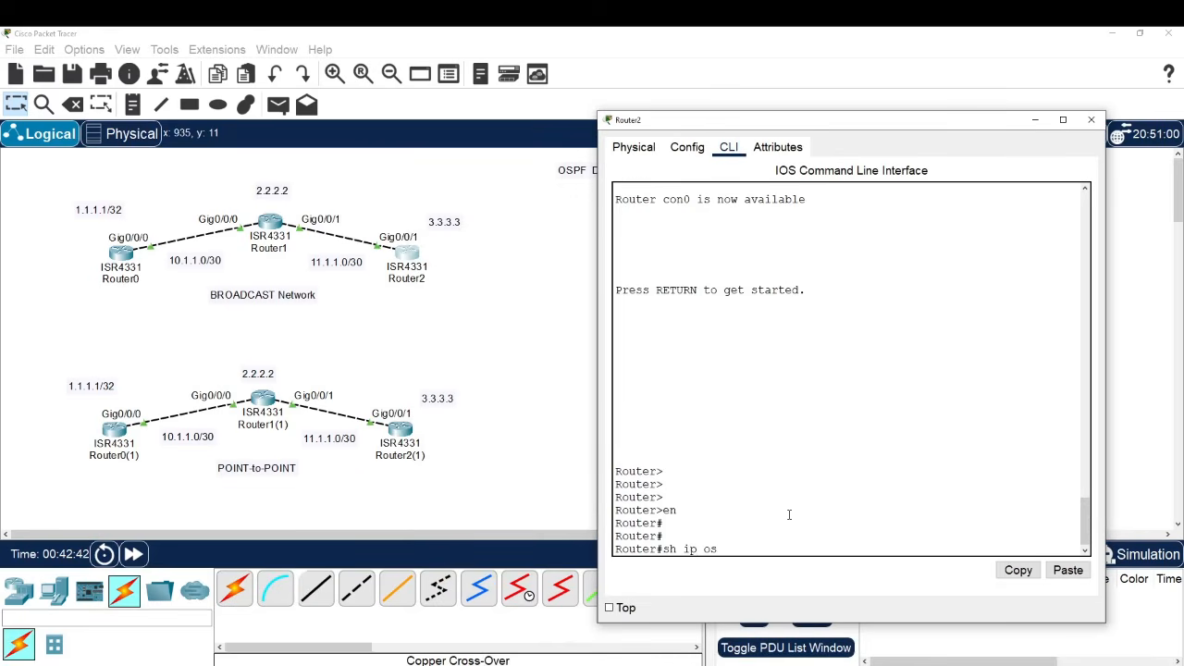
text( os)
key(Tab)
text(ne)
key(Tab)
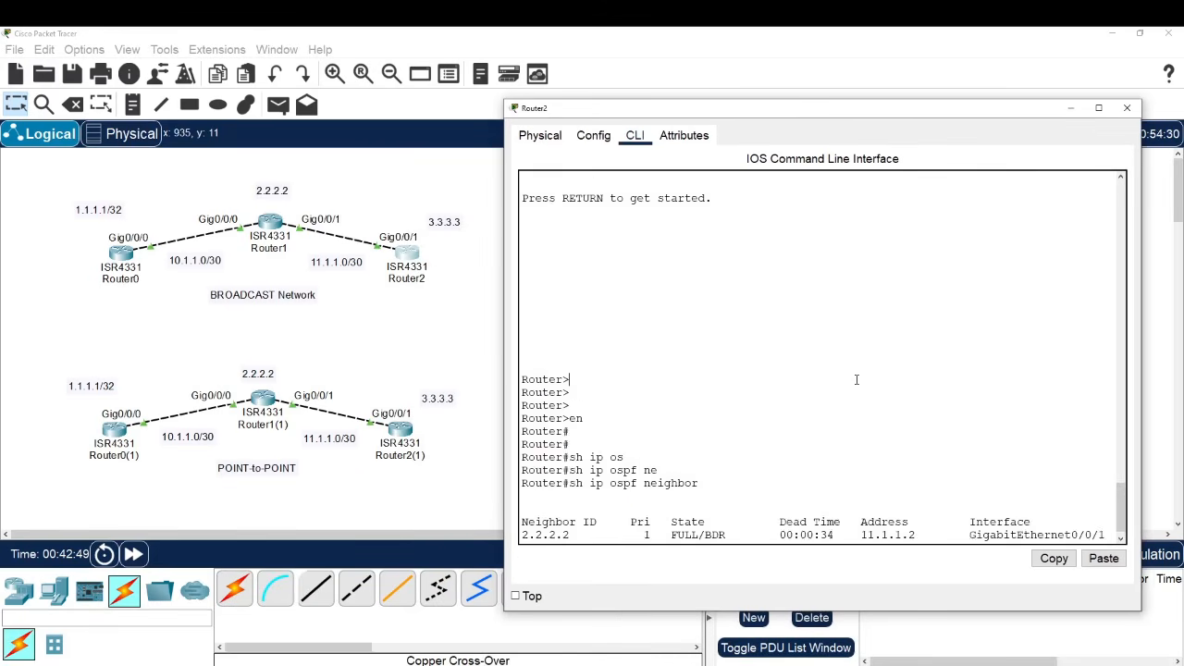
key(Return)
key(Return)
key(Return)
key(Return)
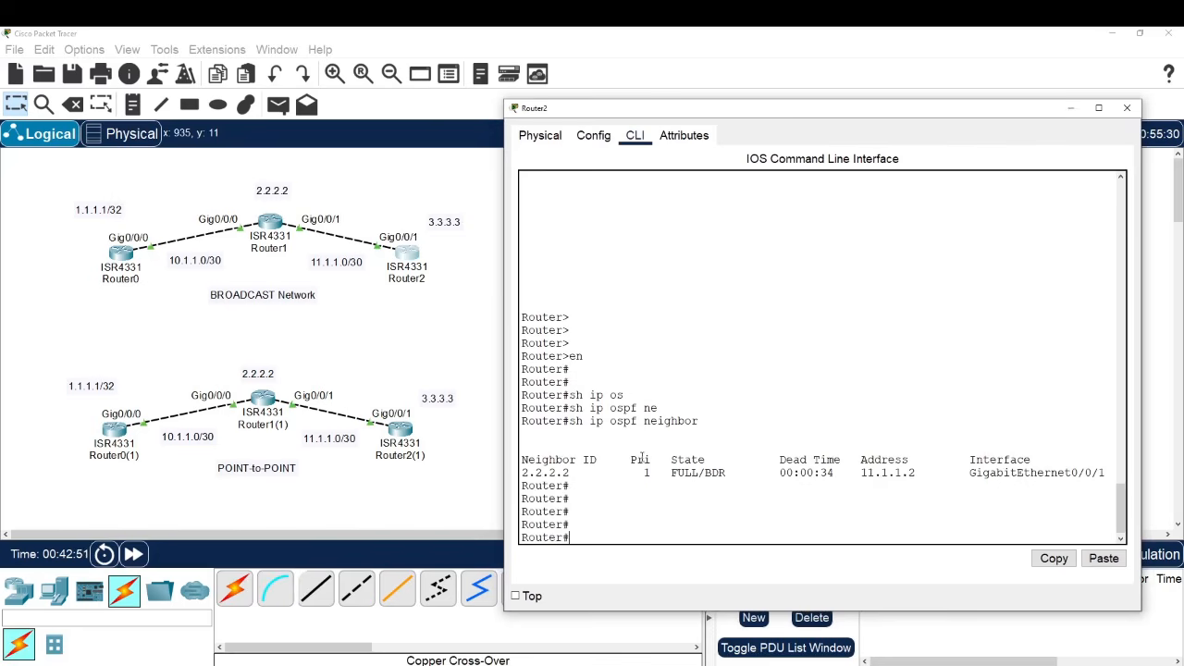
- Examine the neighbor ID, priority and DR/BDR state in Router2's OSPF neighbor table
drag(574, 473, 520, 473)
drag(706, 474, 726, 474)
drag(643, 473, 655, 474)
click(477, 475)
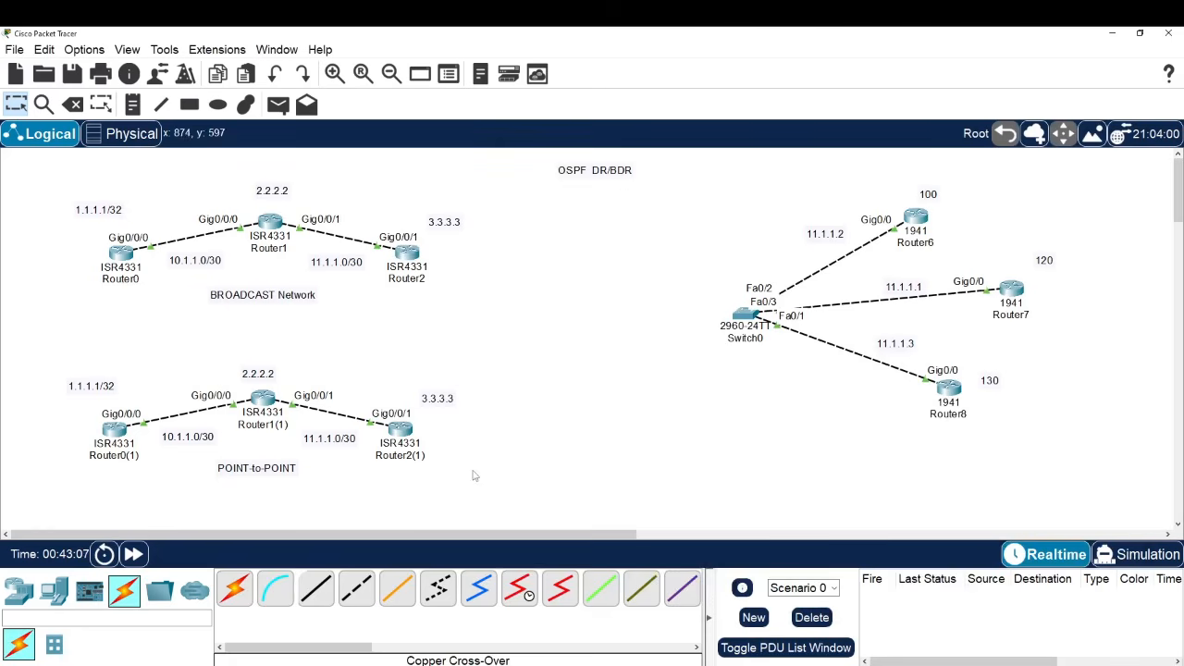
- Open Router6's command line in the switched network and run show ip ospf neighbor
drag(710, 407, 1085, 196)
click(893, 424)
click(914, 227)
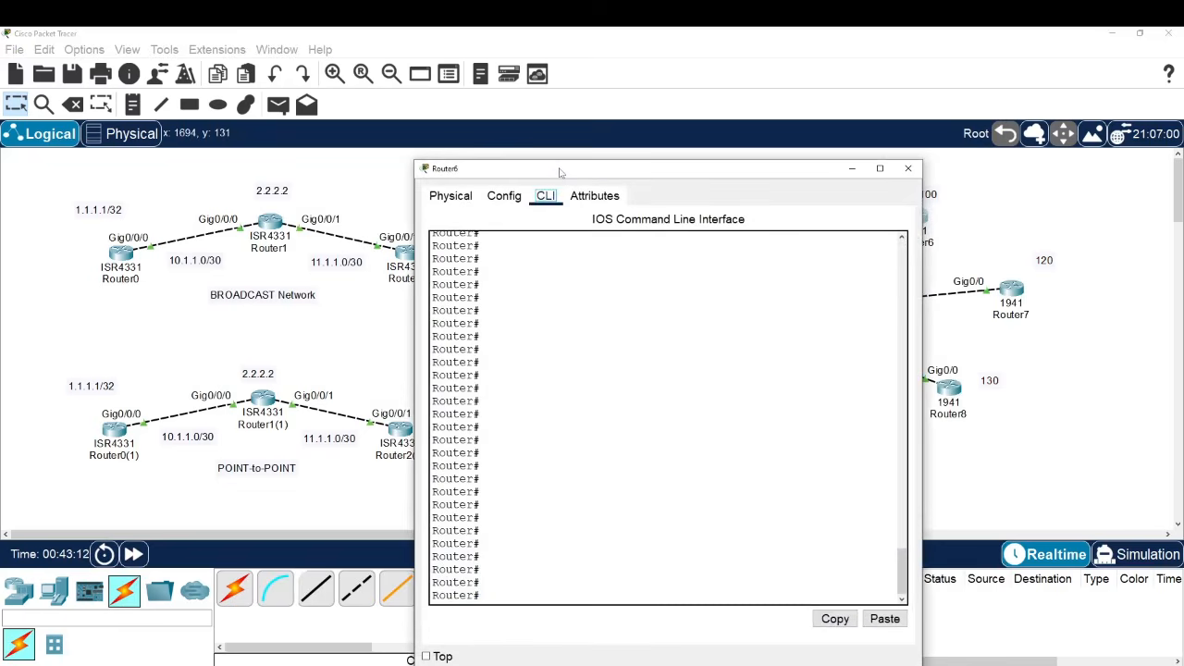
drag(566, 92, 315, 102)
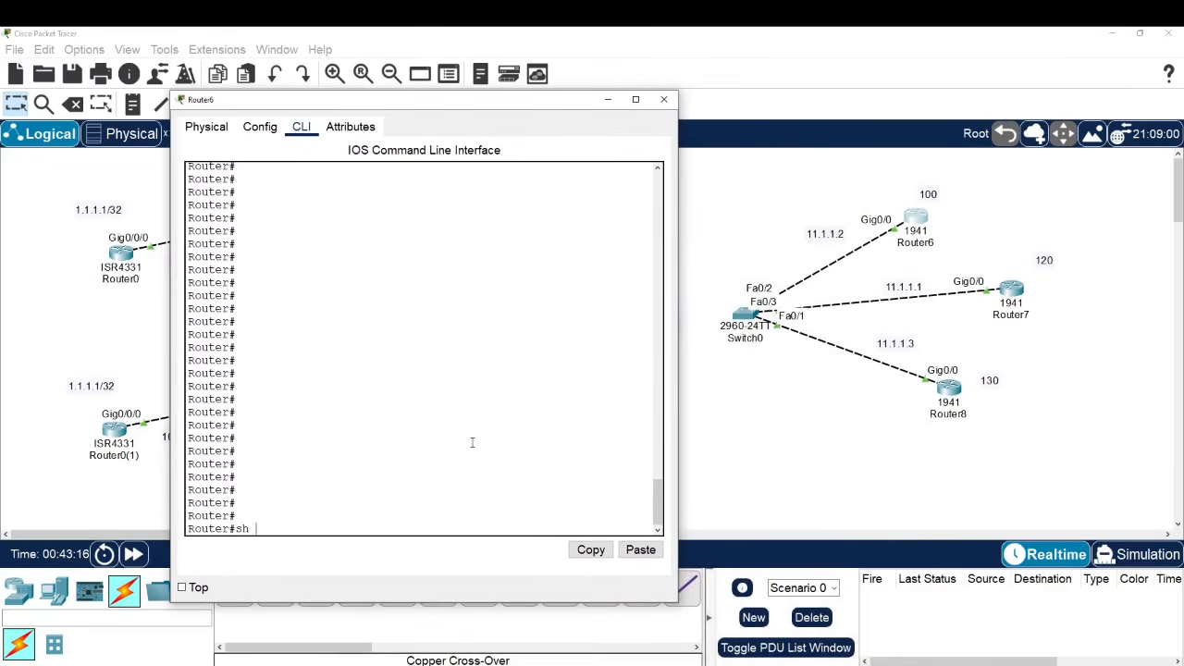
text(sh ip os)
key(Tab)
text(ne)
key(Tab)
key(Return)
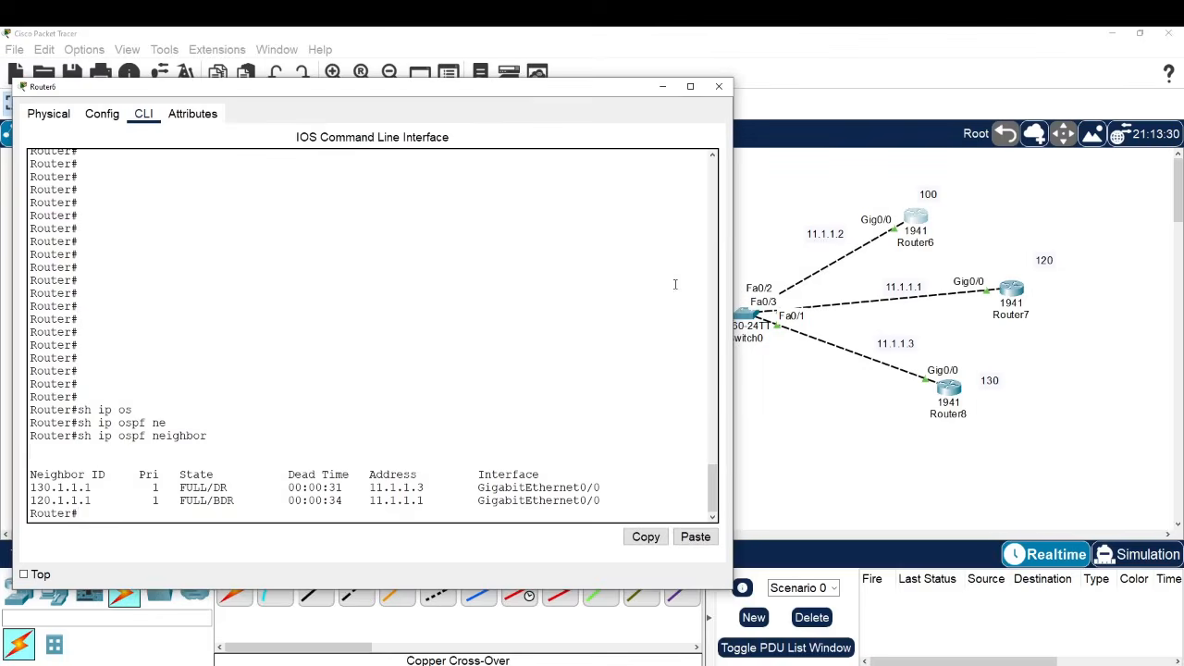
- Examine Switch0 and its links to Router6, Router7 and Router8 in the topology
click(749, 350)
drag(699, 353, 788, 271)
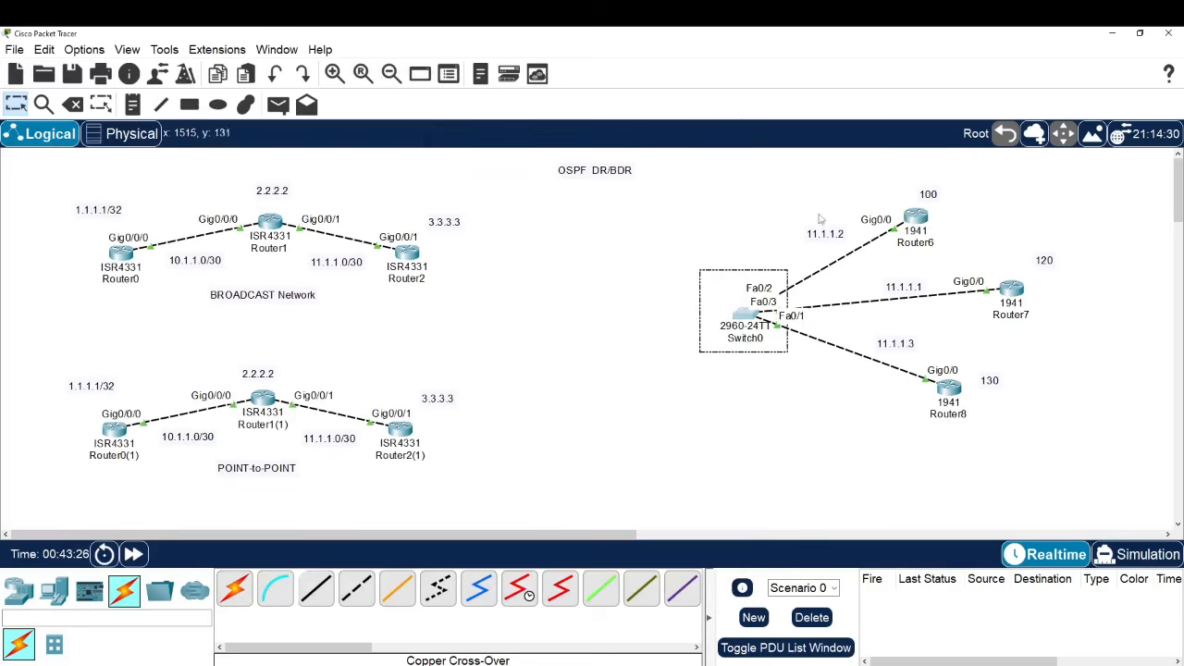
drag(802, 186, 932, 437)
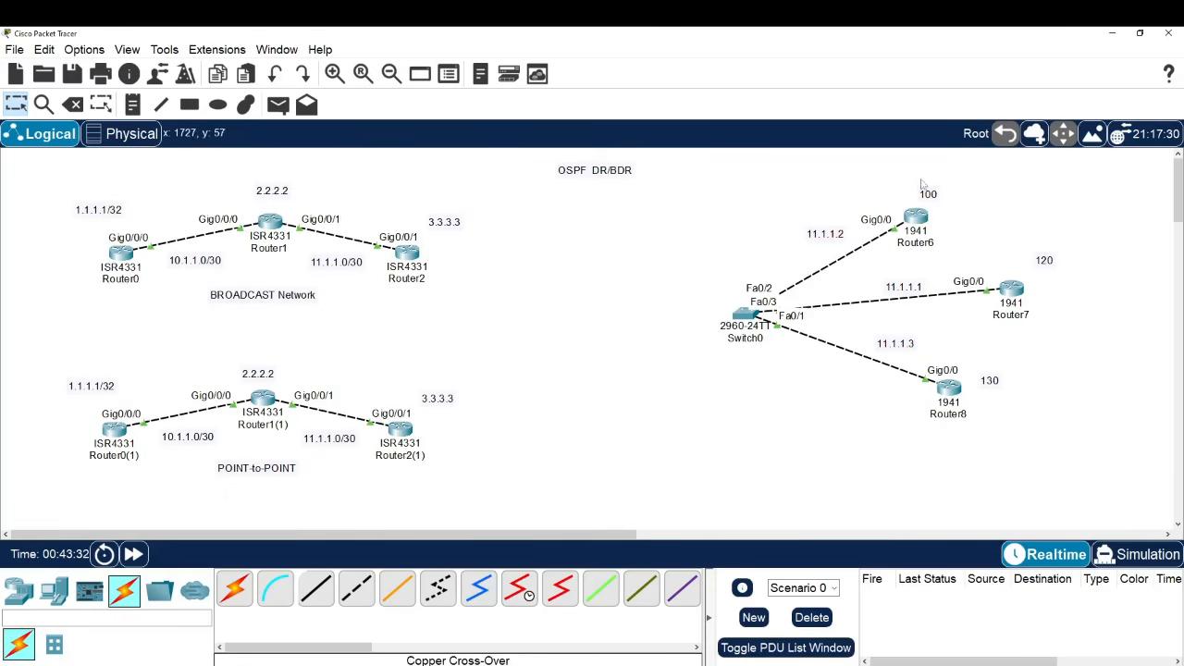
- Compare the router ID labels of Router6, Router7 and Router8 with the DR and BDR entries in Router6's OSPF neighbor table
drag(905, 165, 1057, 272)
drag(965, 361, 1017, 409)
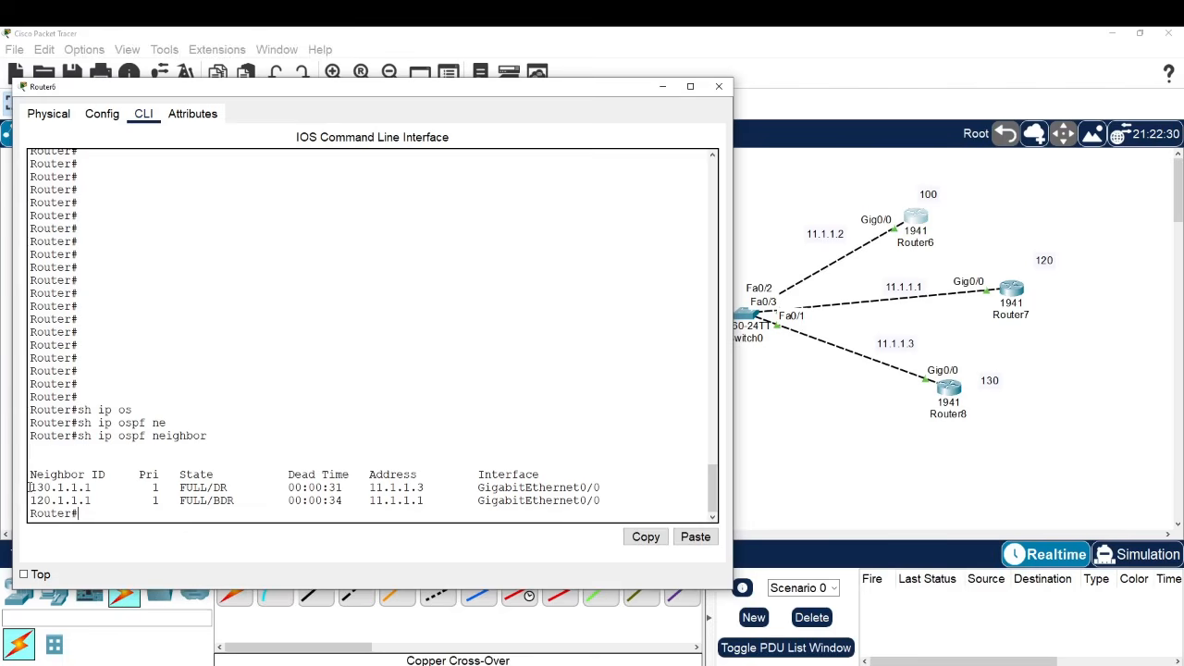
drag(30, 487, 92, 488)
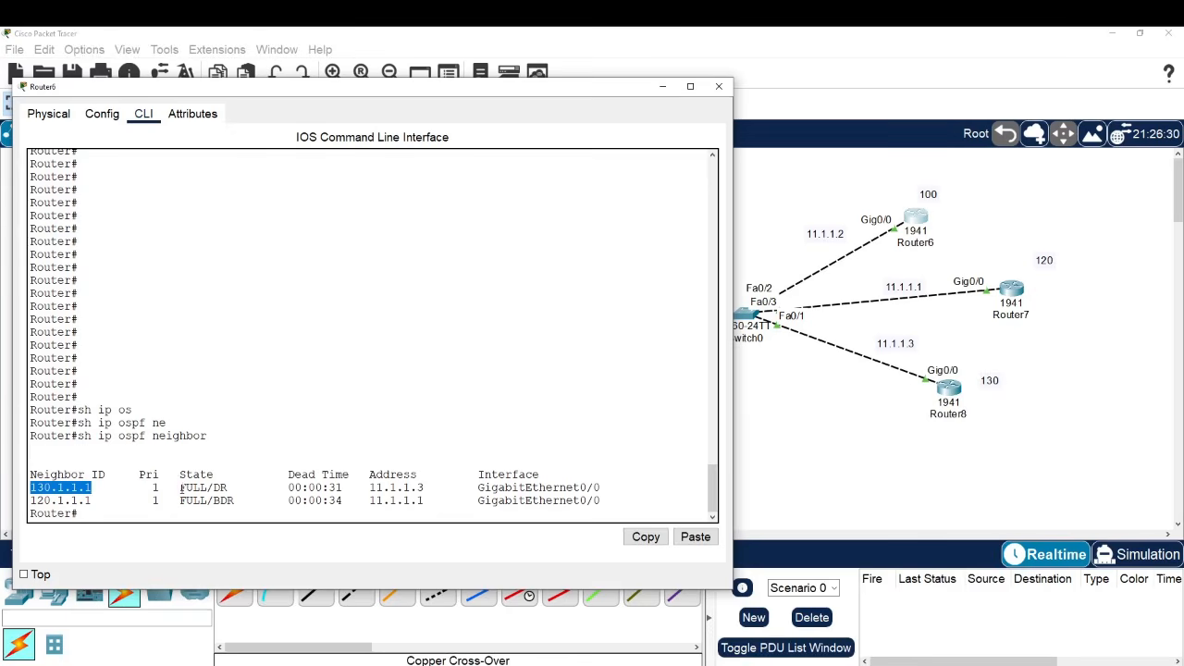
drag(182, 488, 228, 488)
drag(31, 500, 57, 501)
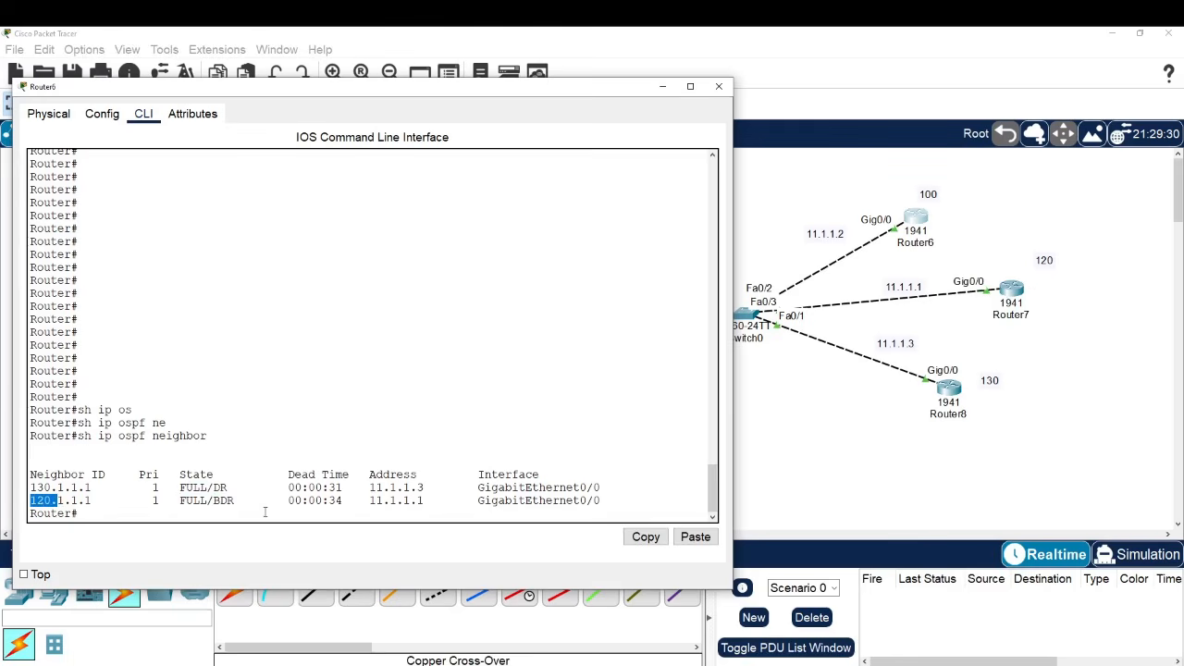
- Open Router7's command line and run show ip ospf neighbor
click(1010, 290)
text(sh)
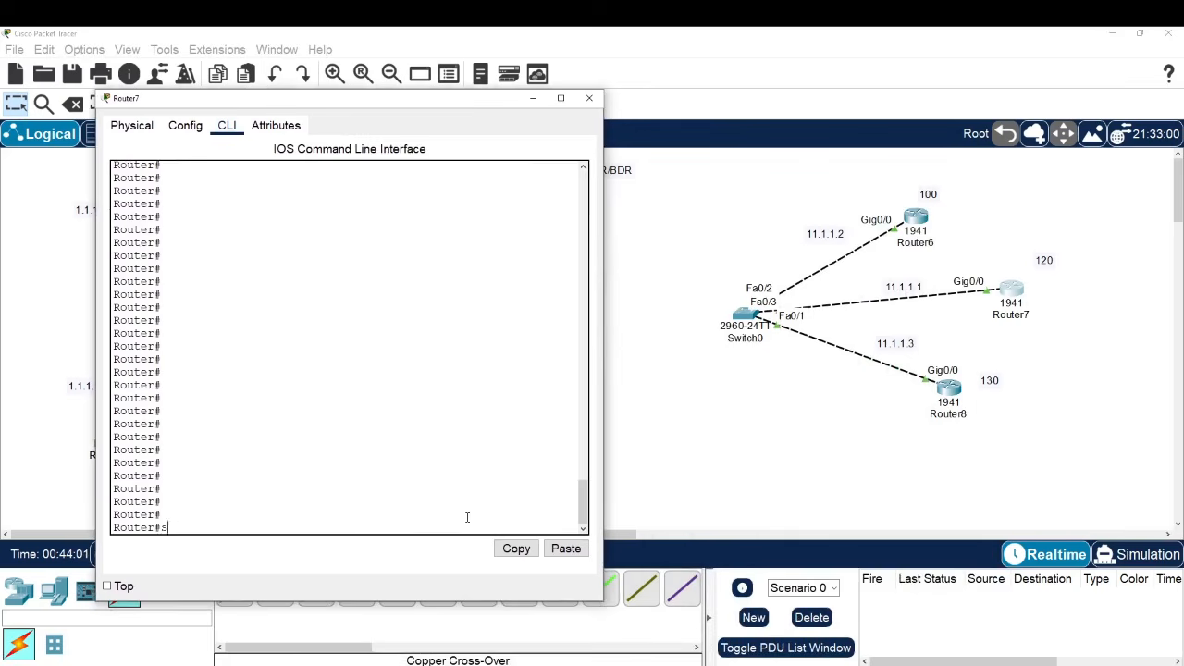
text( ip os)
key(Tab)
text(ne)
key(Tab)
key(Return)
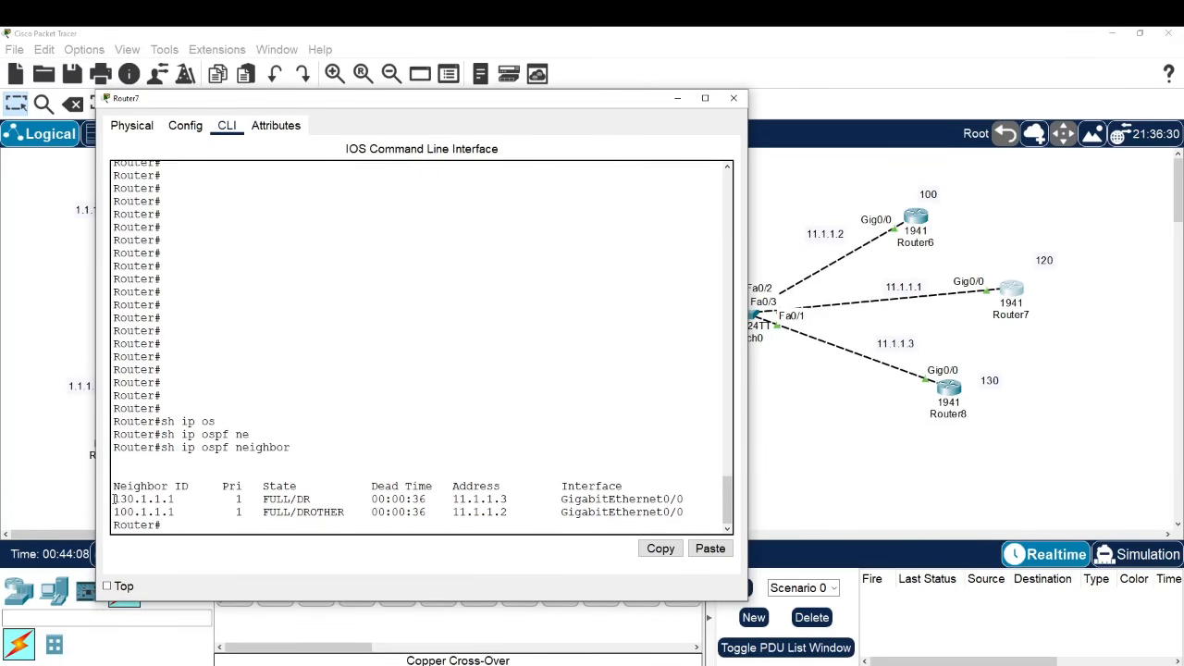
- Examine the neighbor IDs and adjacency states in Router7's OSPF neighbor table and compare them with Router6's
drag(114, 499, 320, 498)
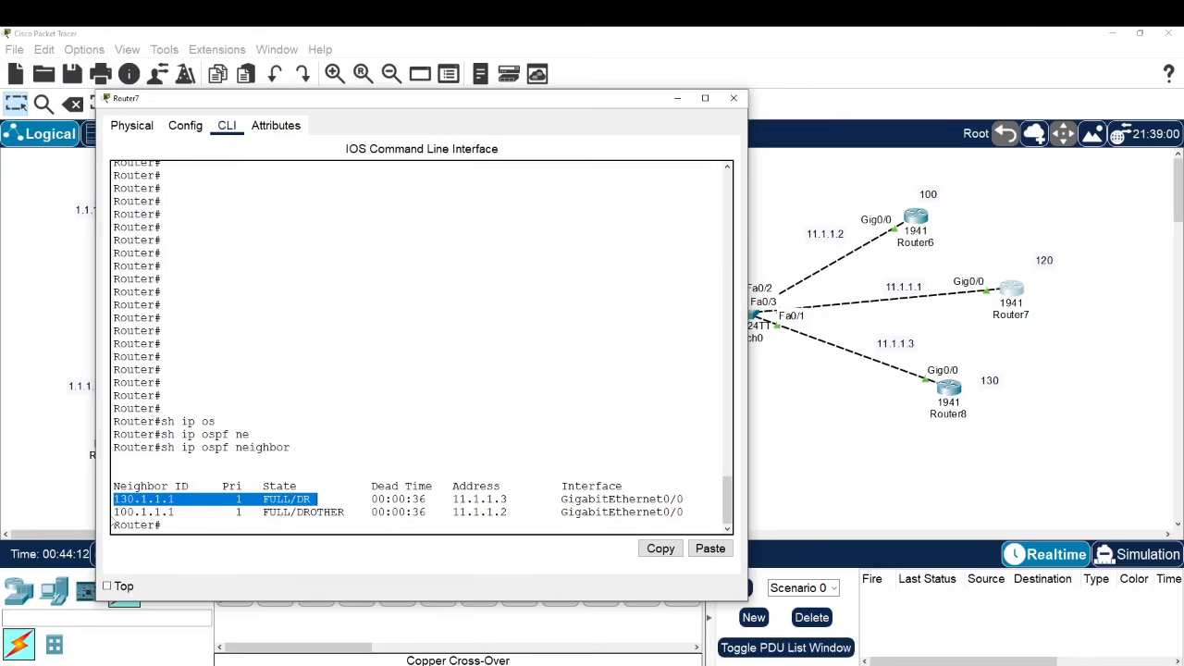
drag(115, 512, 190, 515)
click(304, 526)
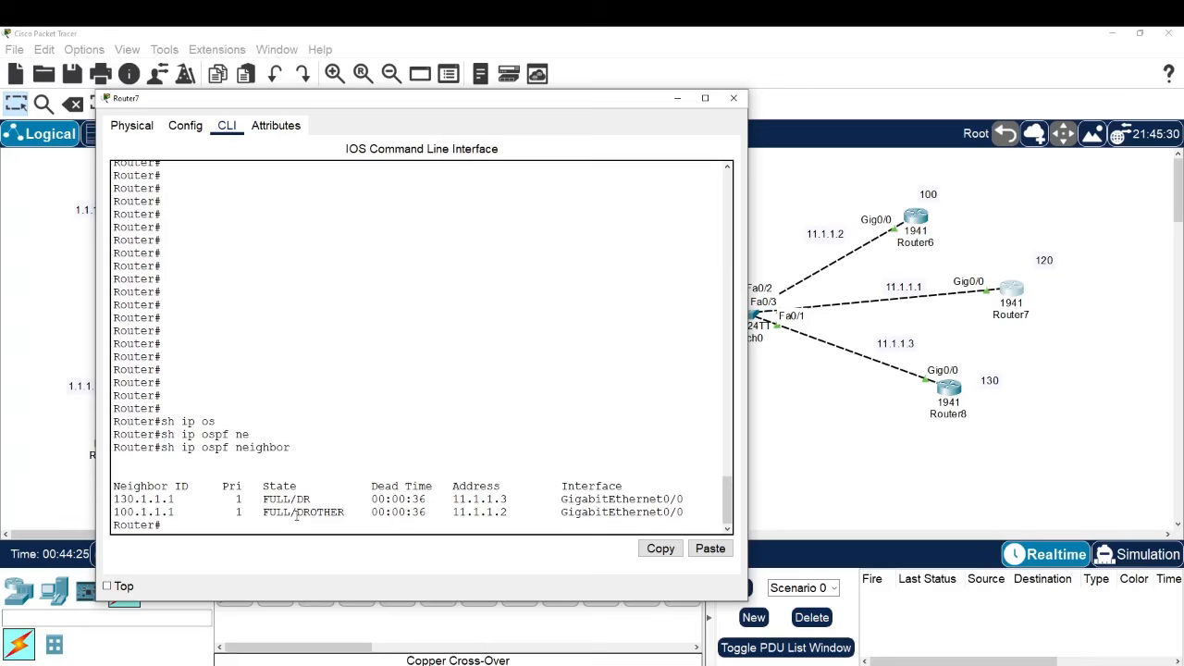
mouse_move(296, 512)
mouse_down()
mouse_move(351, 514)
mouse_move(316, 499)
mouse_up()
click(444, 443)
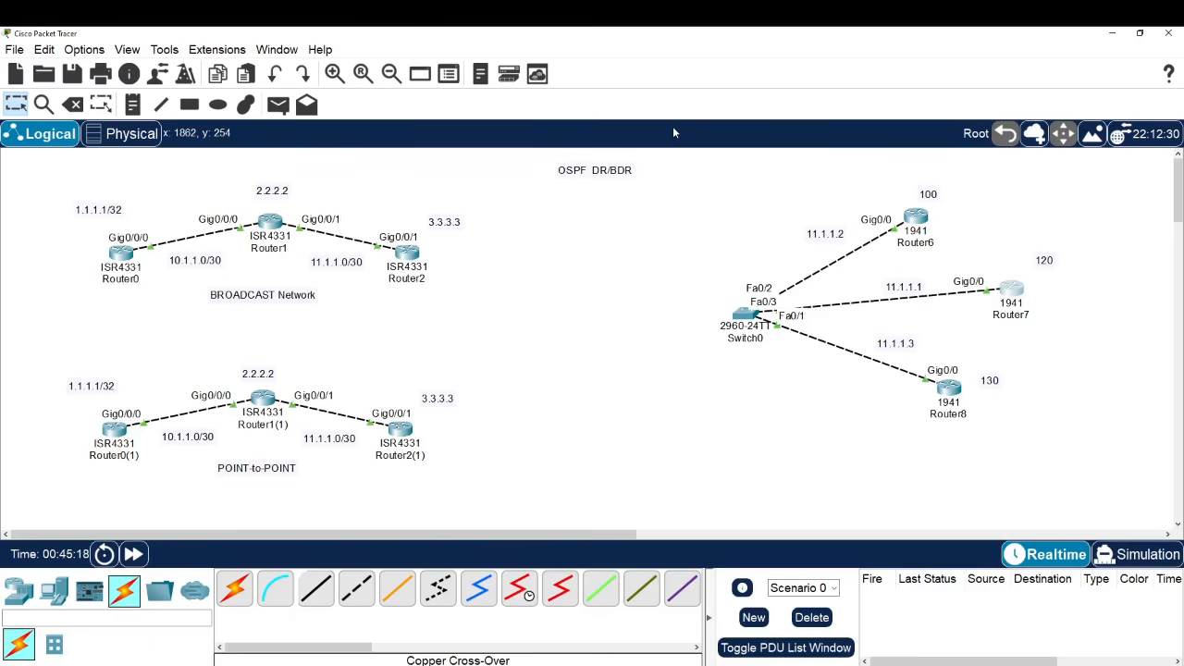
drag(180, 488, 209, 490)
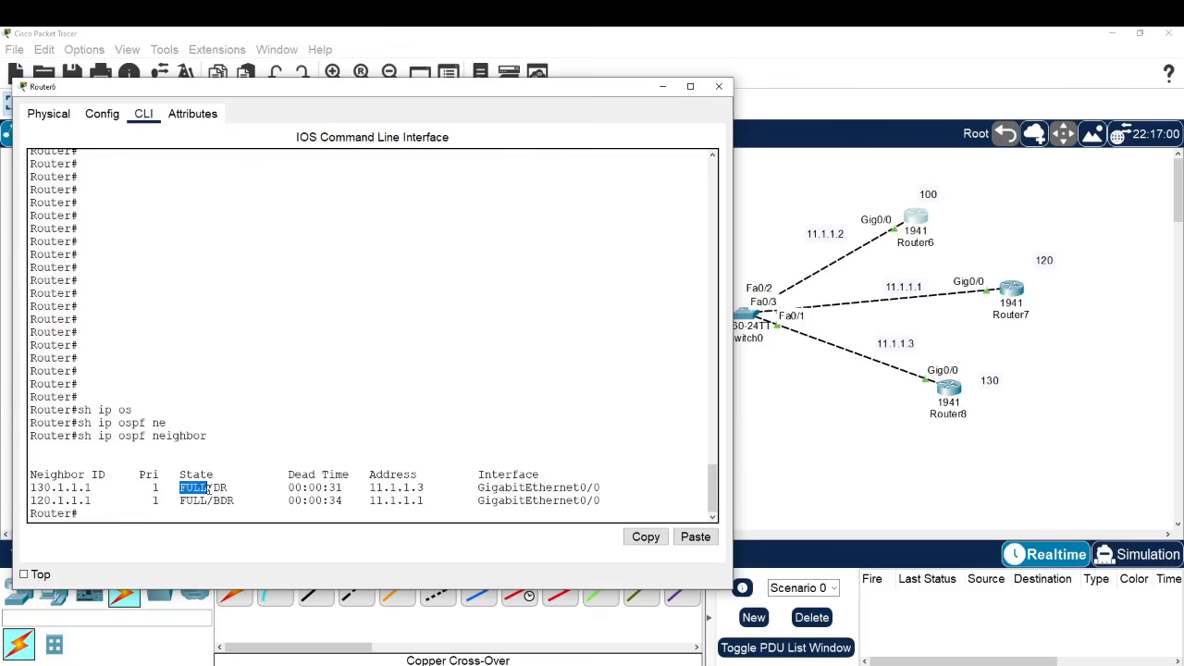
click(258, 473)
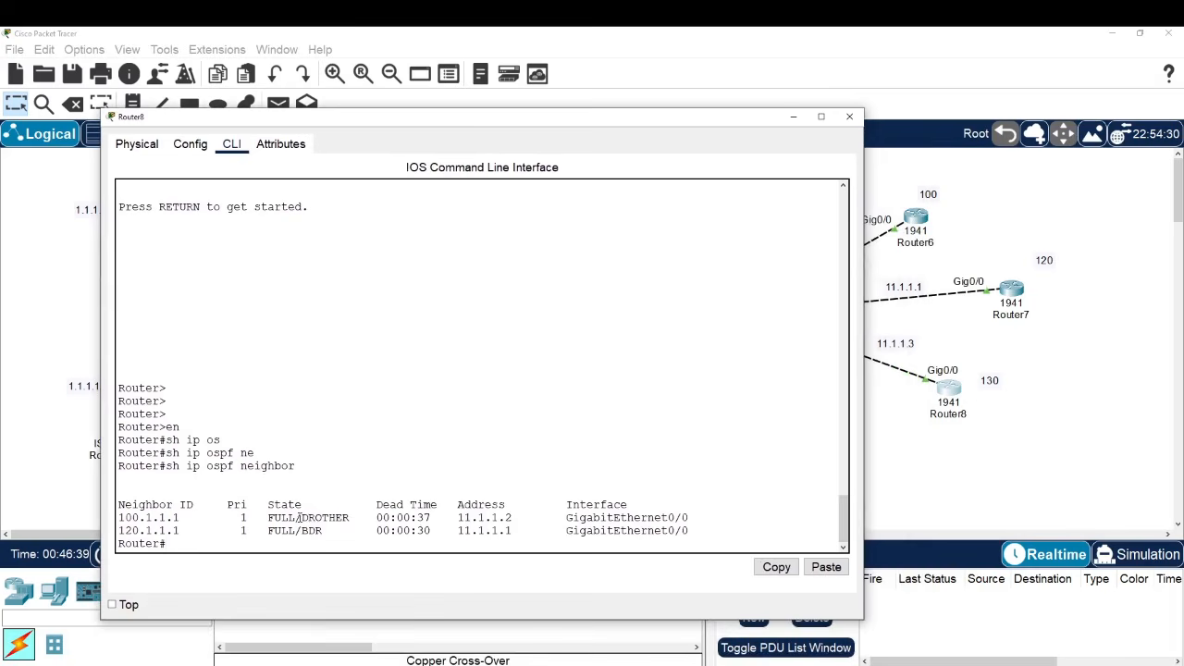
- Examine the neighbor states and priorities in Router8's OSPF neighbor table
drag(302, 518, 351, 518)
click(423, 420)
drag(232, 518, 251, 531)
click(264, 490)
key(Return)
key(Return)
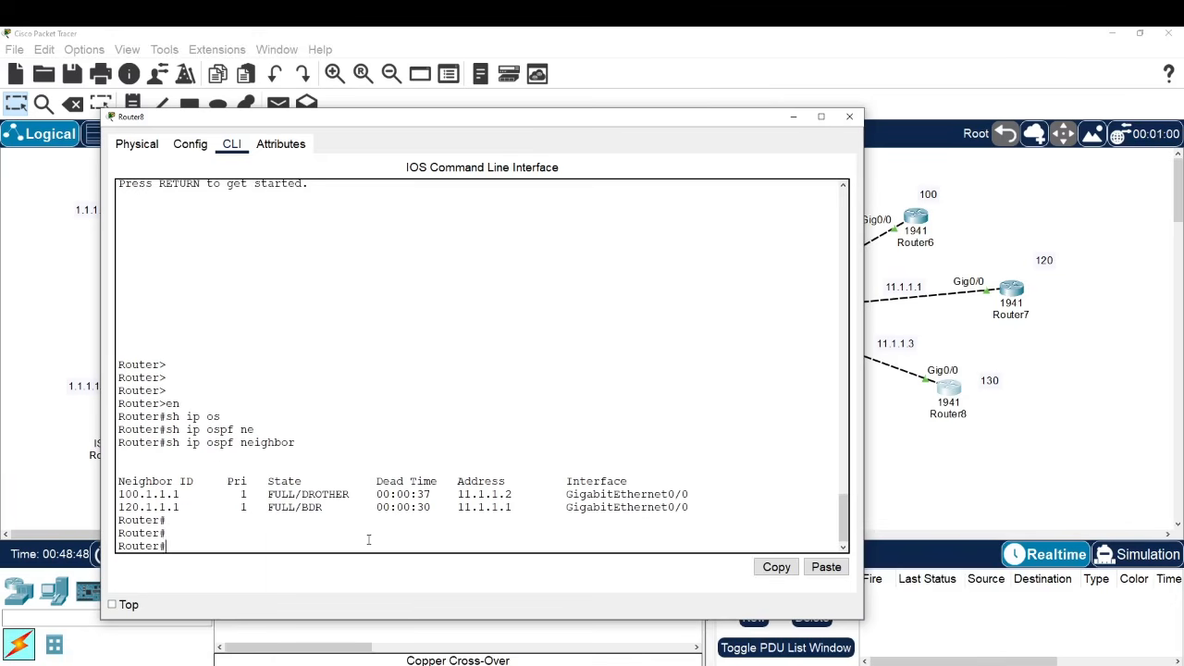
text(conf t)
key(Return)
text(rou)
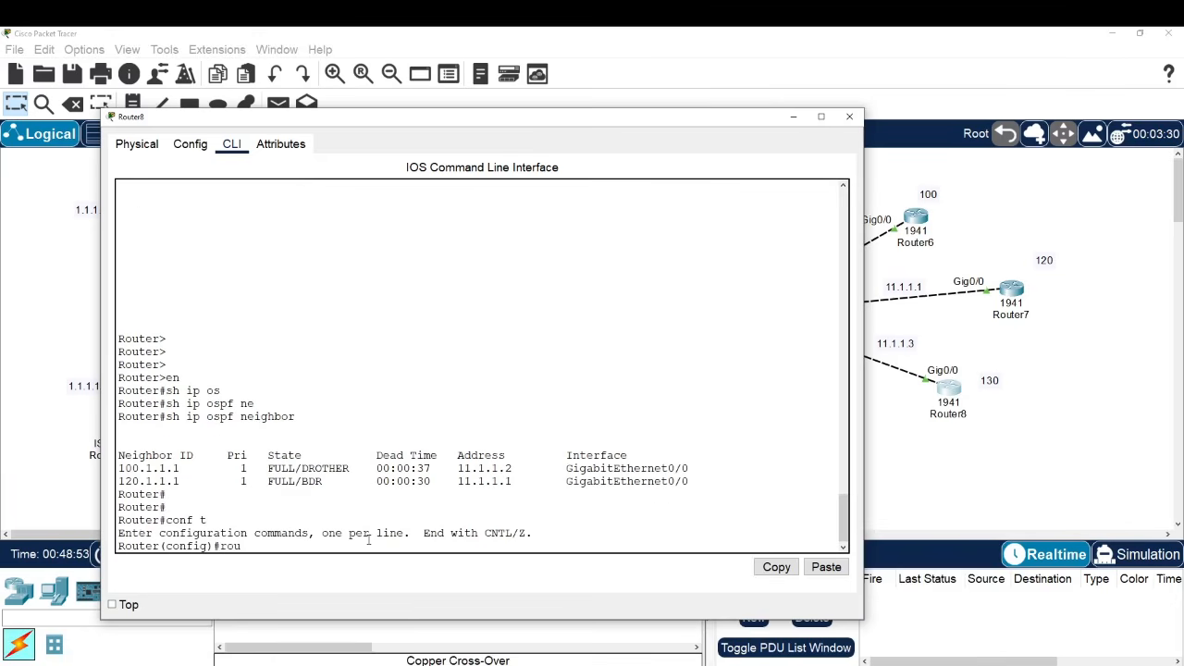
key(Tab)
text(os)
key(Tab)
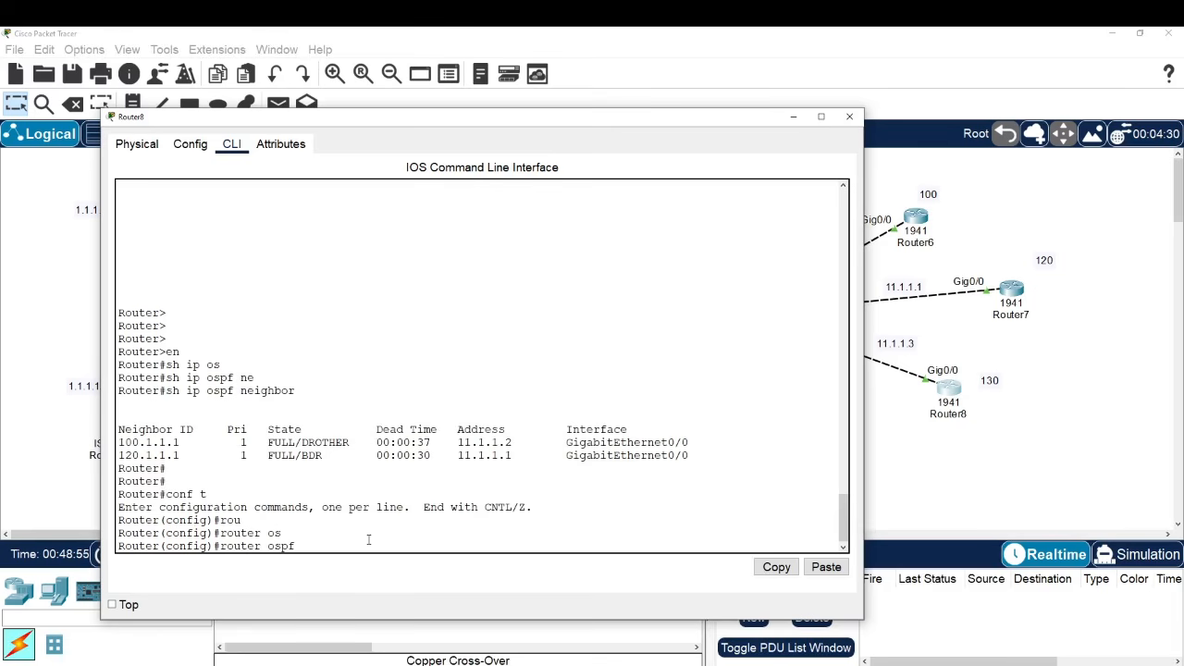
text(1)
key(Return)
text(router)#r)
key(Tab)
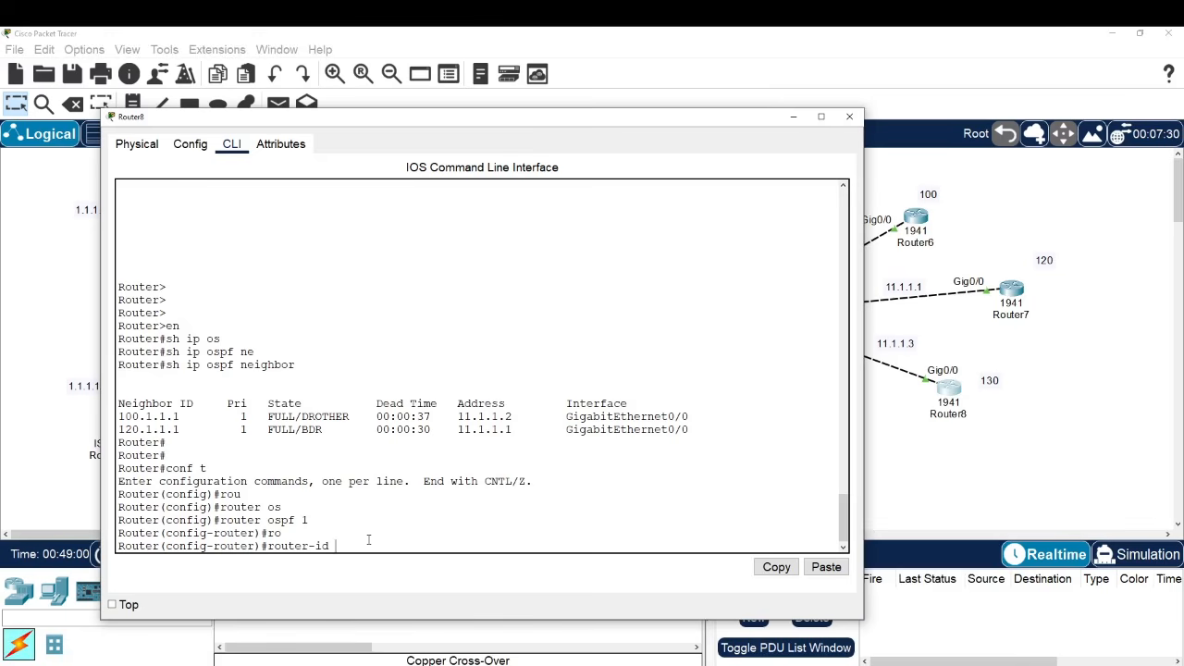
text(150.1.1.1)
click(911, 424)
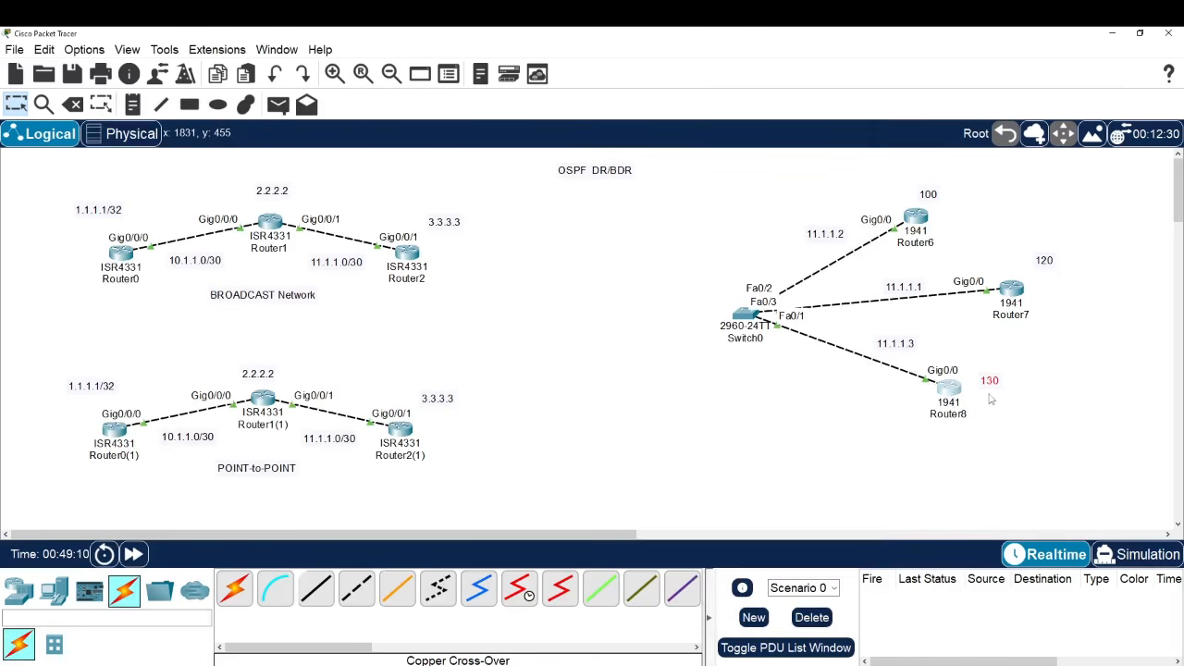
click(952, 394)
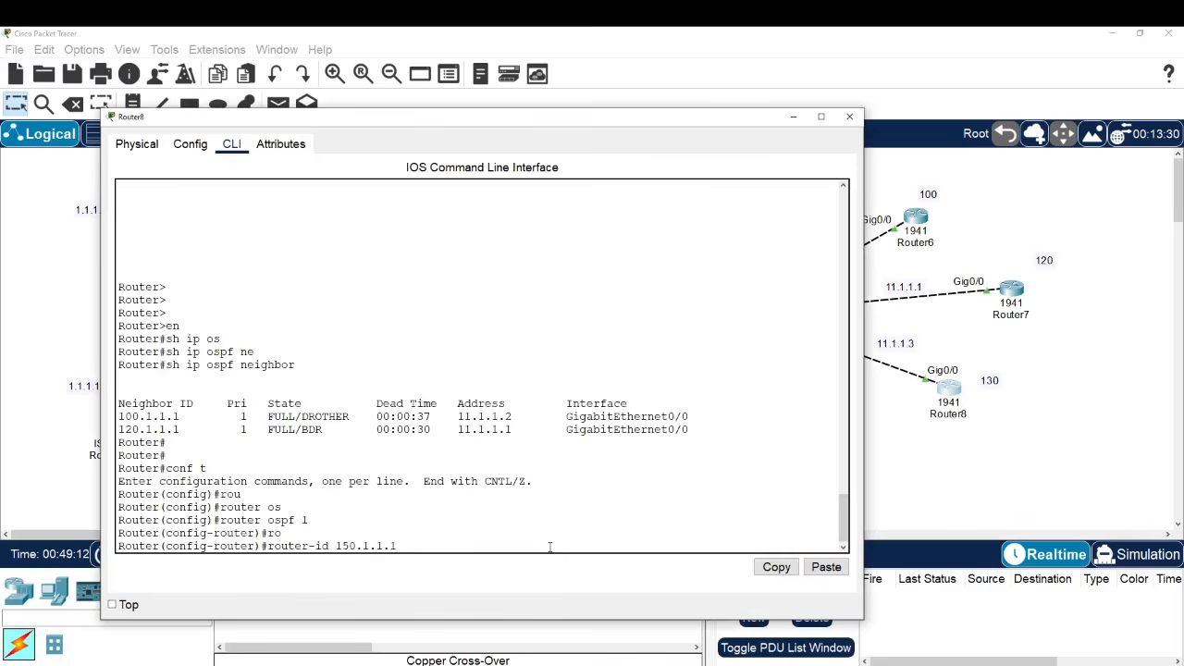
key(BackSpace)
key(BackSpace)
key(BackSpace)
key(BackSpace)
key(BackSpace)
key(BackSpace)
key(BackSpace)
key(BackSpace)
key(BackSpace)
key(BackSpace)
key(BackSpace)
key(BackSpace)
key(BackSpace)
key(BackSpace)
key(BackSpace)
key(BackSpace)
text(exi)
key(Return)
key(Return)
key(Return)
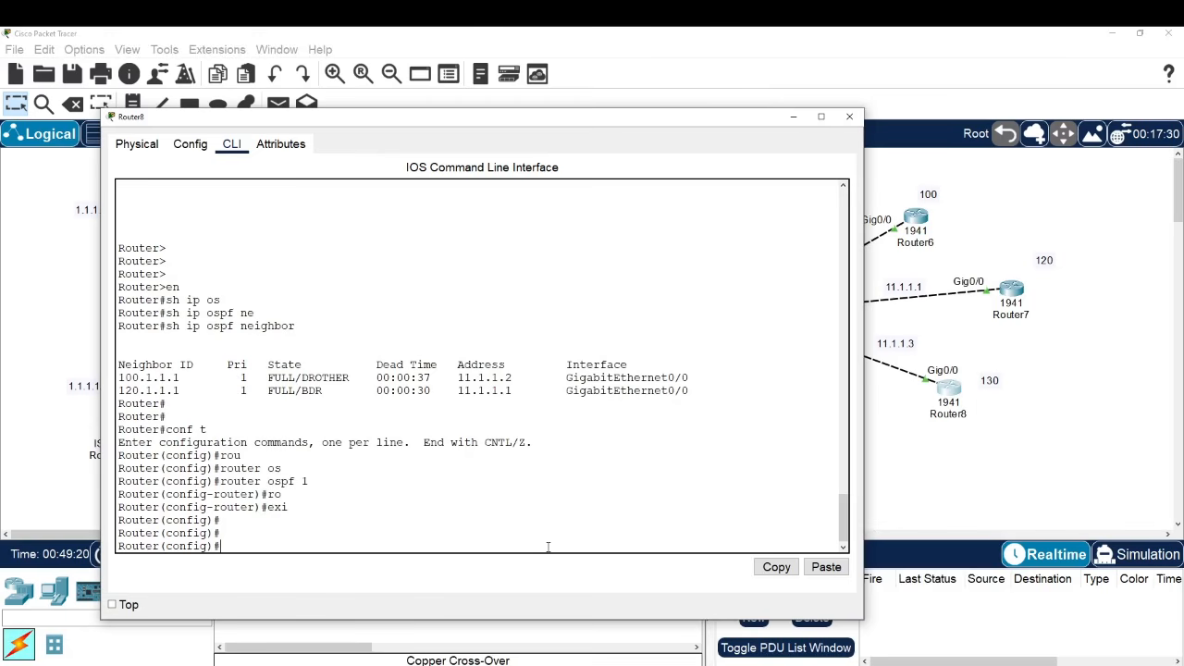
text(exi)
key(Return)
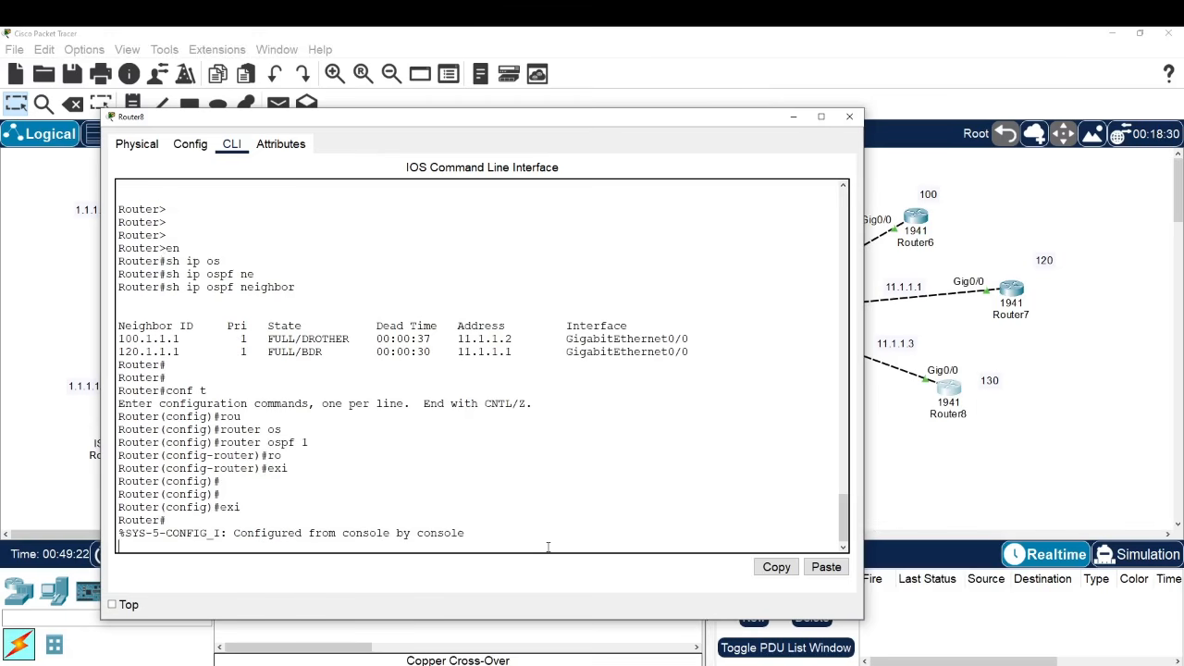
- Run sh run | sec ospf on Router8 and examine the OSPF process and router-id lines
key(Return)
key(Return)
key(Return)
text(sh)
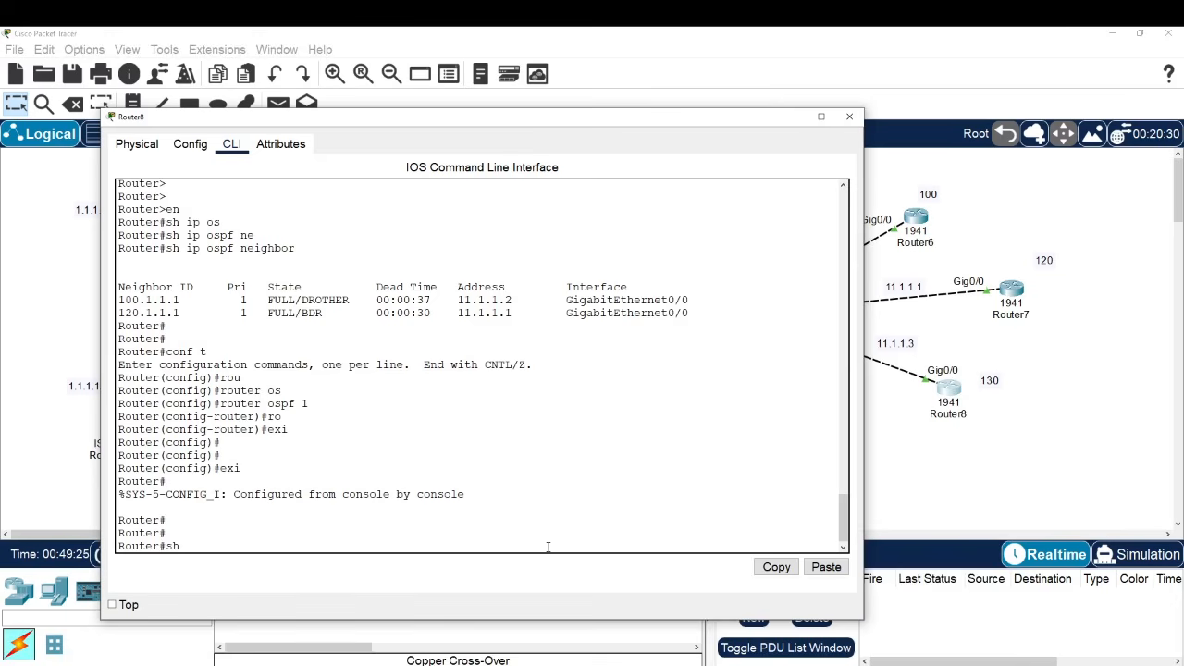
text( run | sec osp)
key(Tab)
text(f)
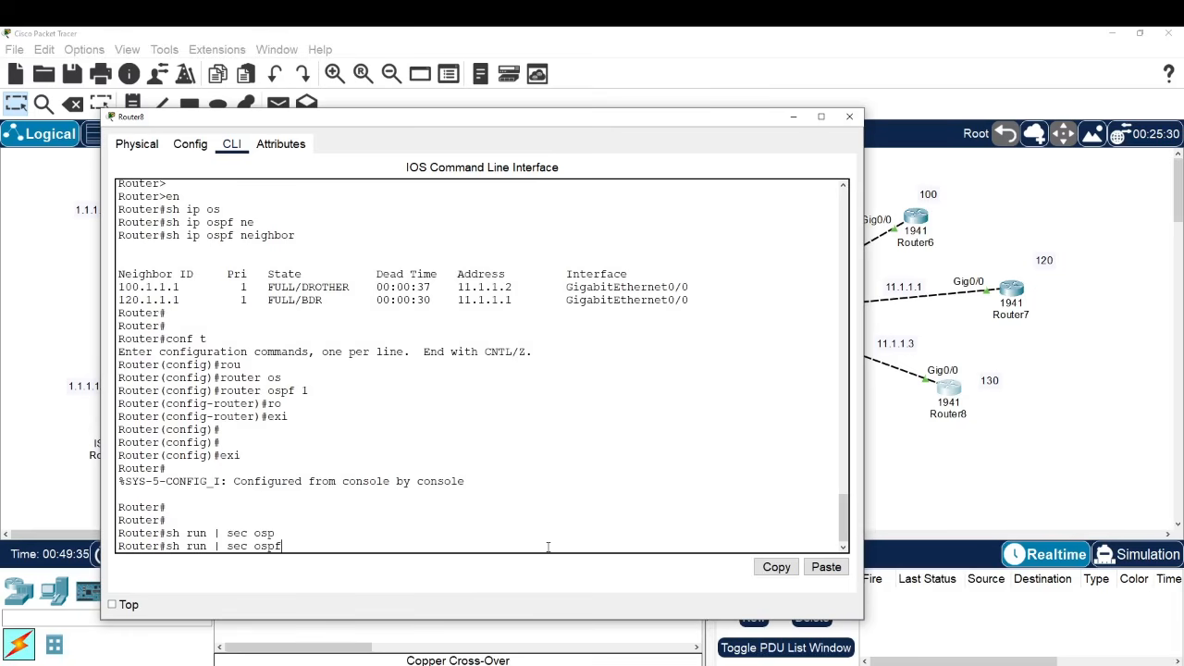
key(Return)
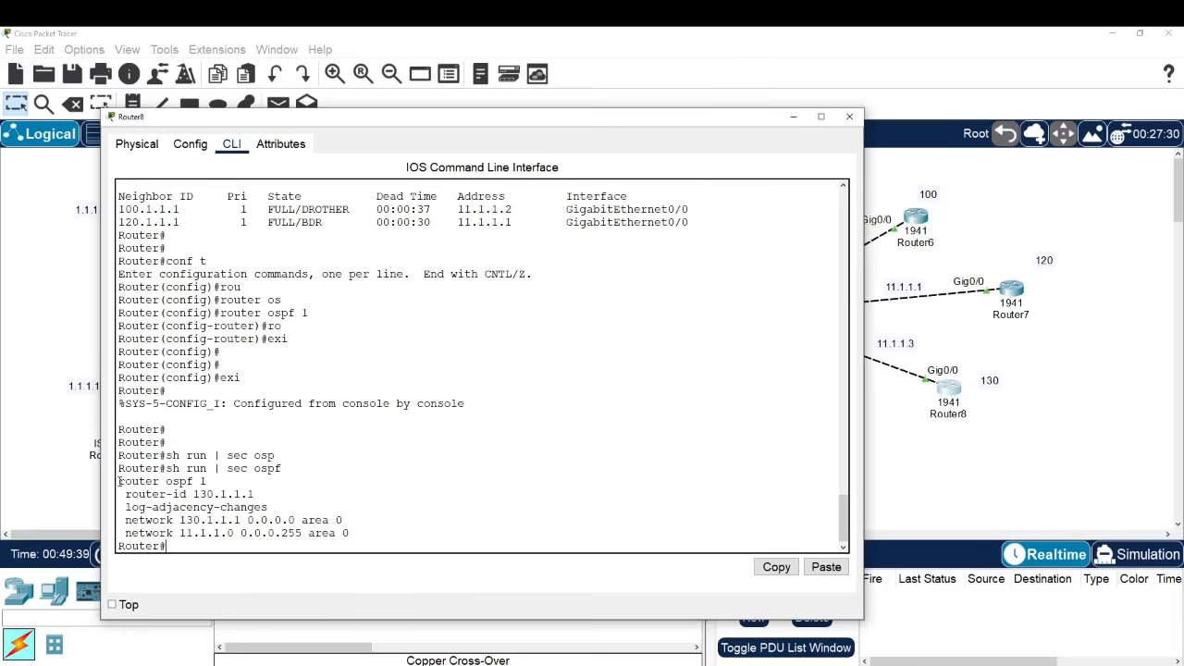
drag(119, 481, 209, 481)
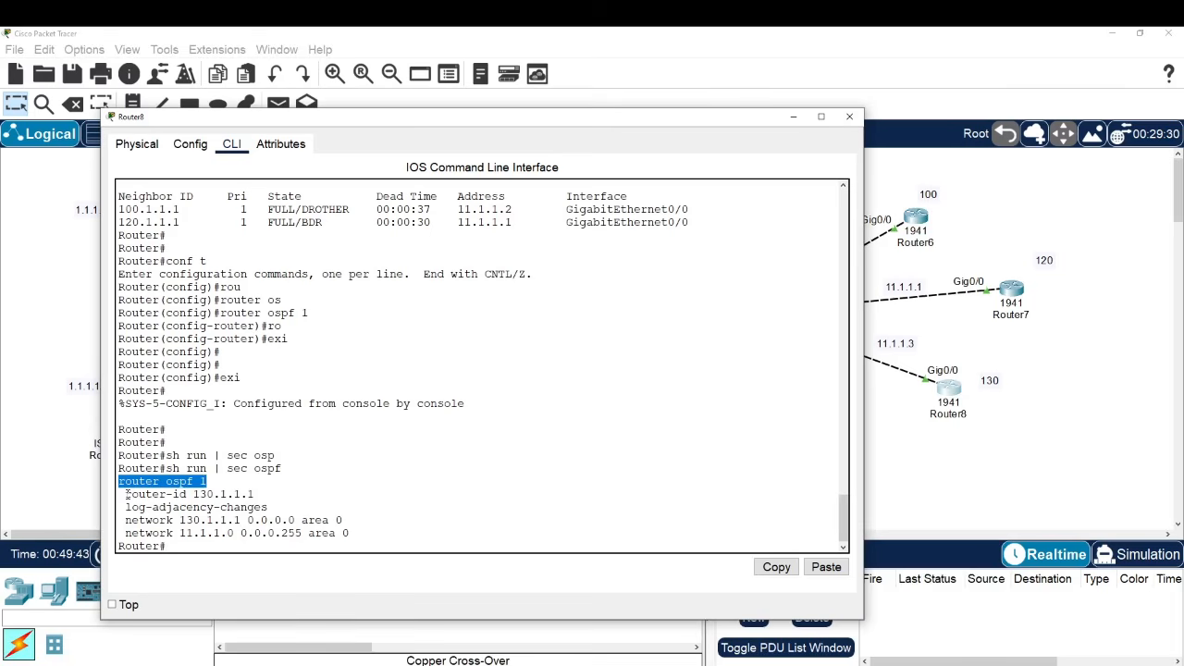
drag(126, 494, 194, 494)
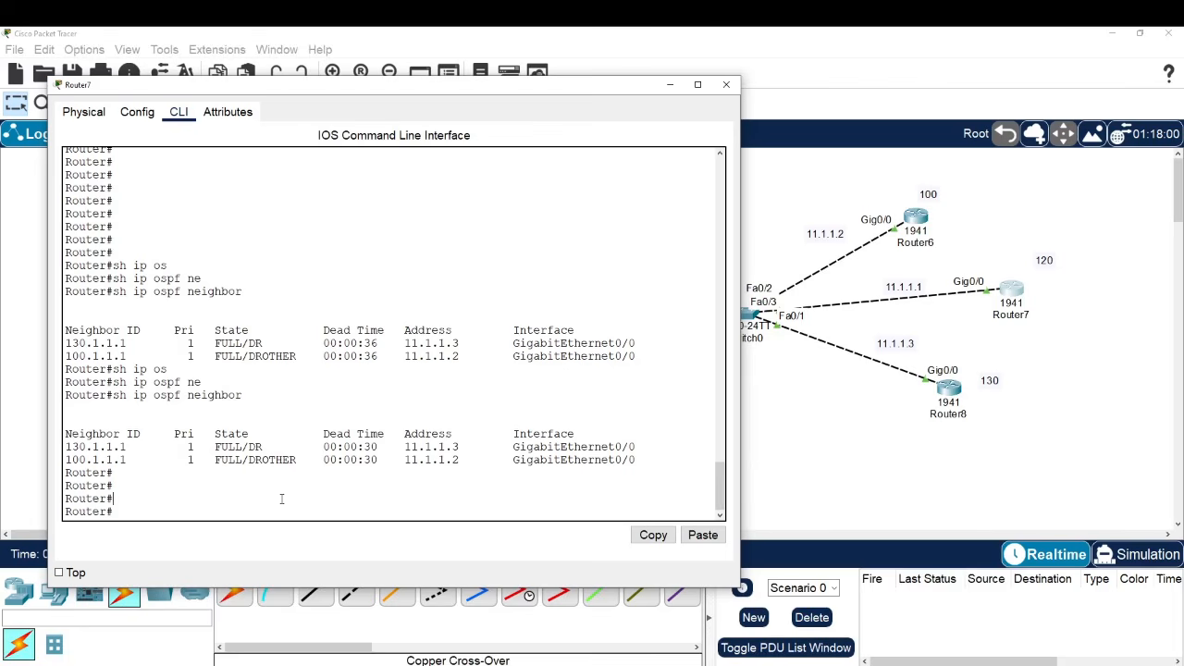
- Return to the topology and compare the broadcast network with the point-to-point network
click(799, 404)
drag(192, 500, 353, 368)
drag(74, 329, 504, 185)
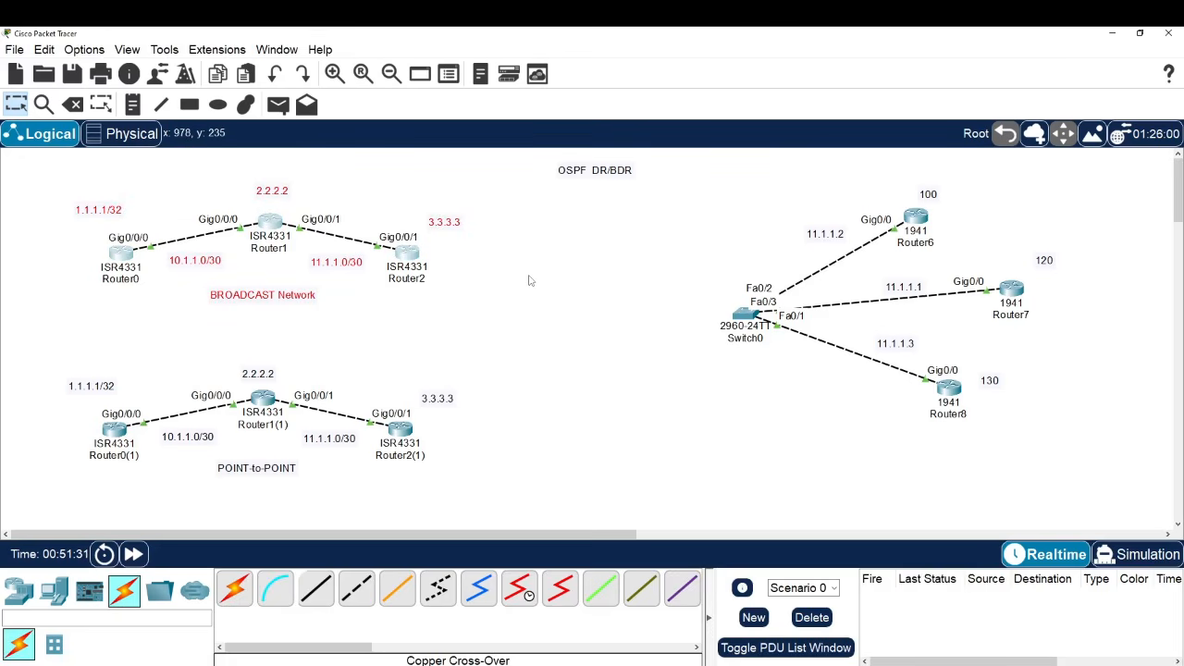
click(529, 279)
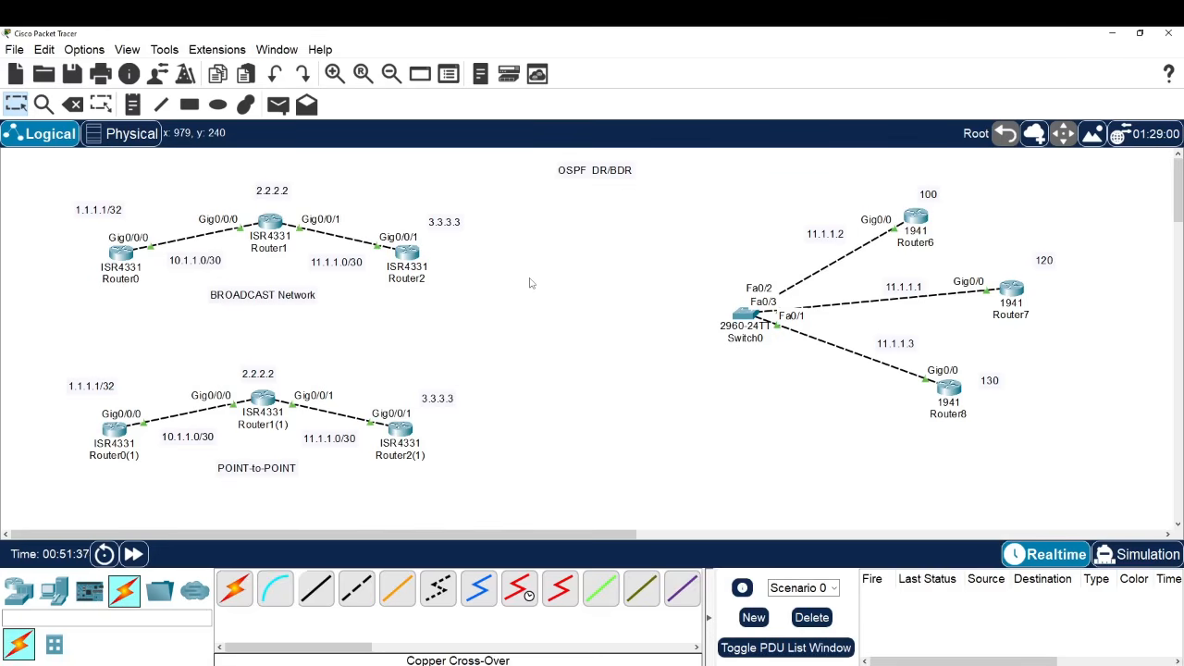
drag(60, 485, 483, 368)
click(549, 417)
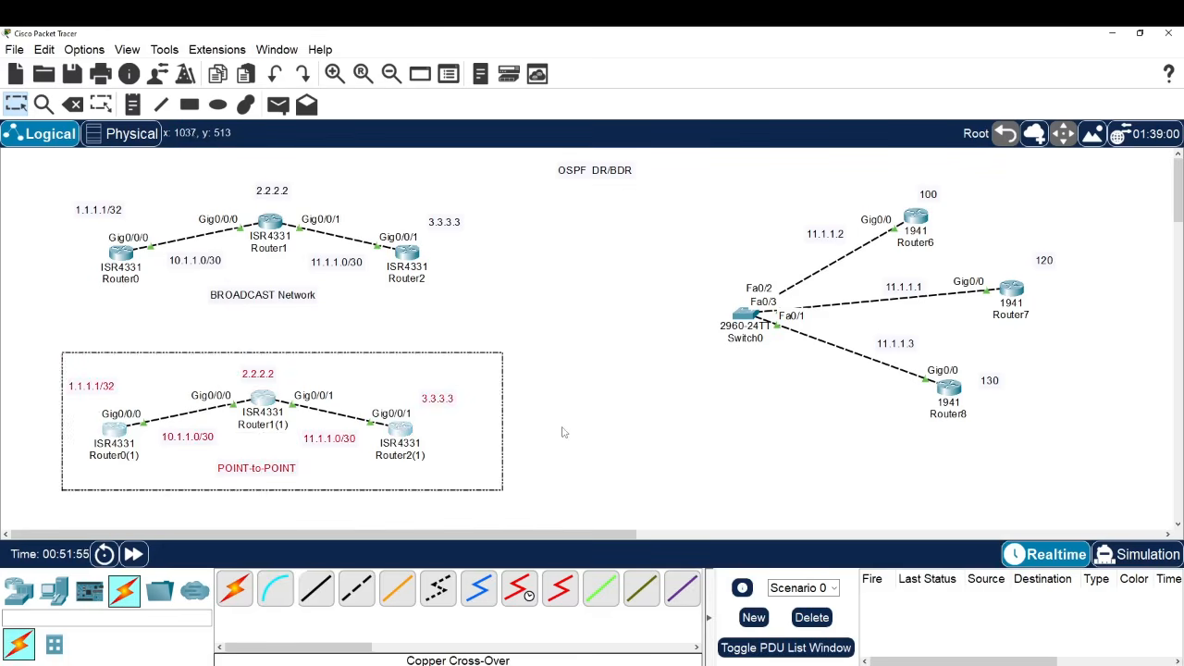
click(563, 432)
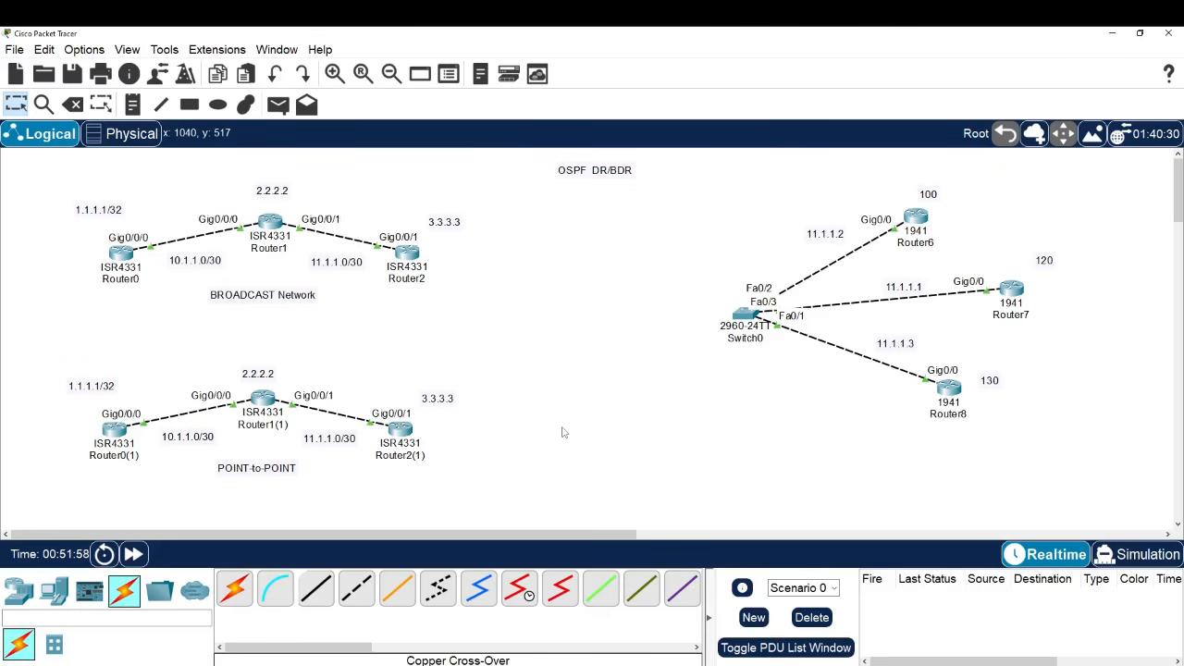
- Open the command line of Router0(1) in the point-to-point network and enter privileged EXEC mode
click(116, 431)
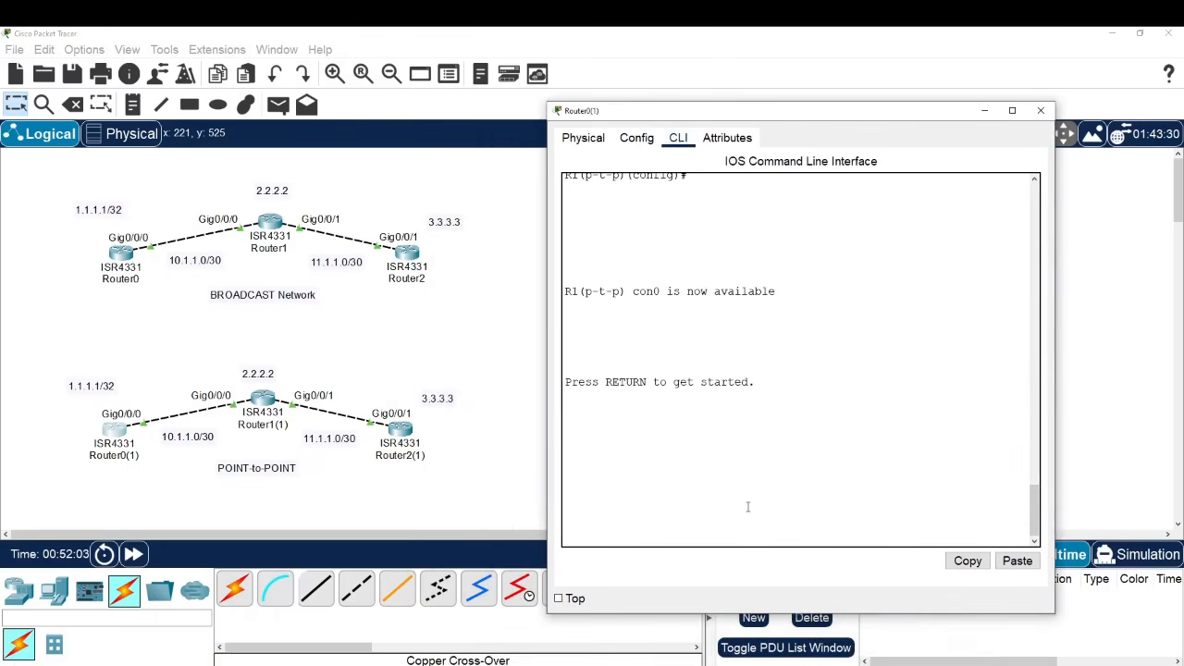
key(Return)
key(Return)
key(Return)
key(Return)
key(Return)
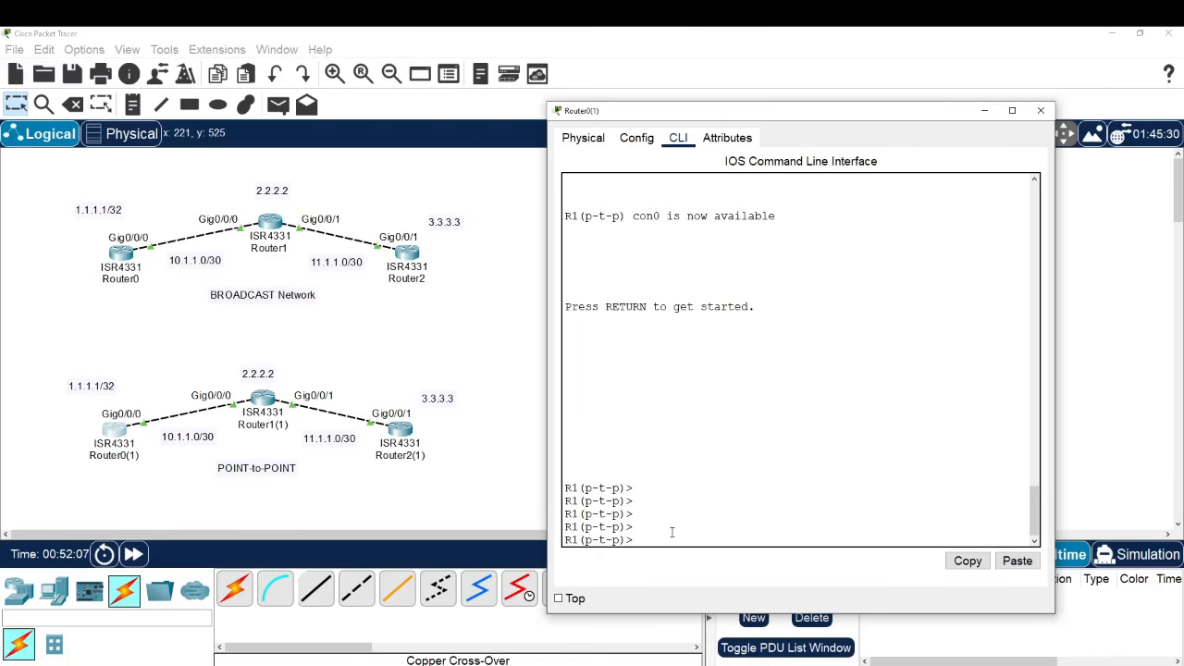
text(en)
key(Return)
- Run show ip ospf neighbor on Router0(1) and widen its console window to read the table
text(sh)
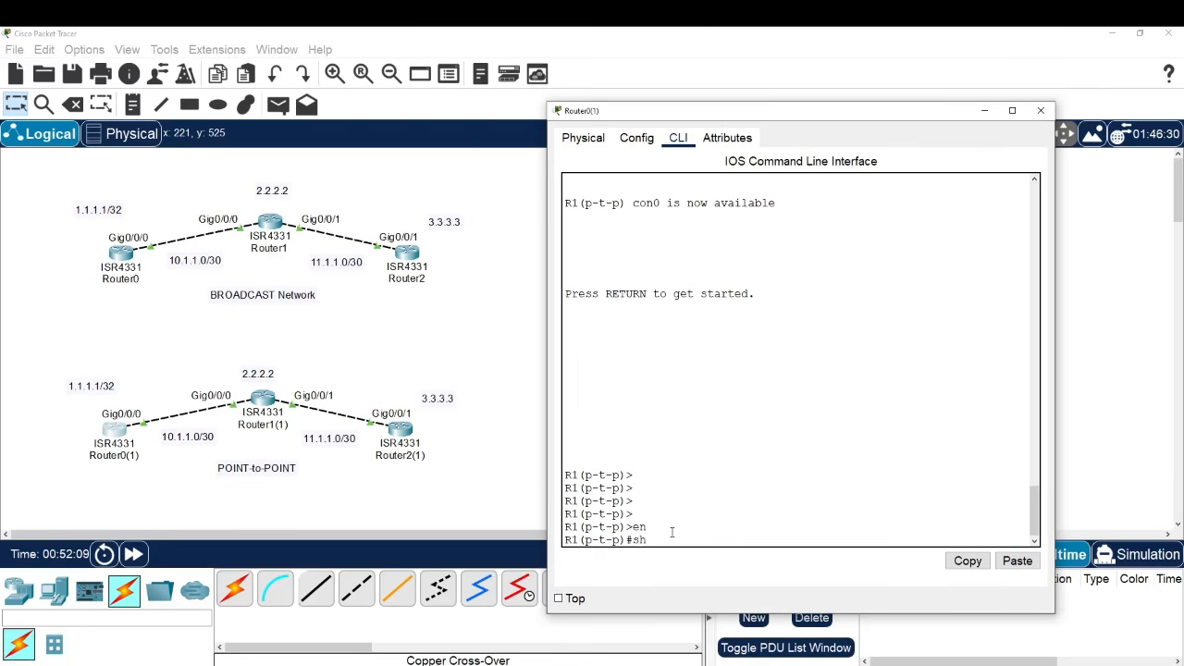
text( ip os)
key(Tab)
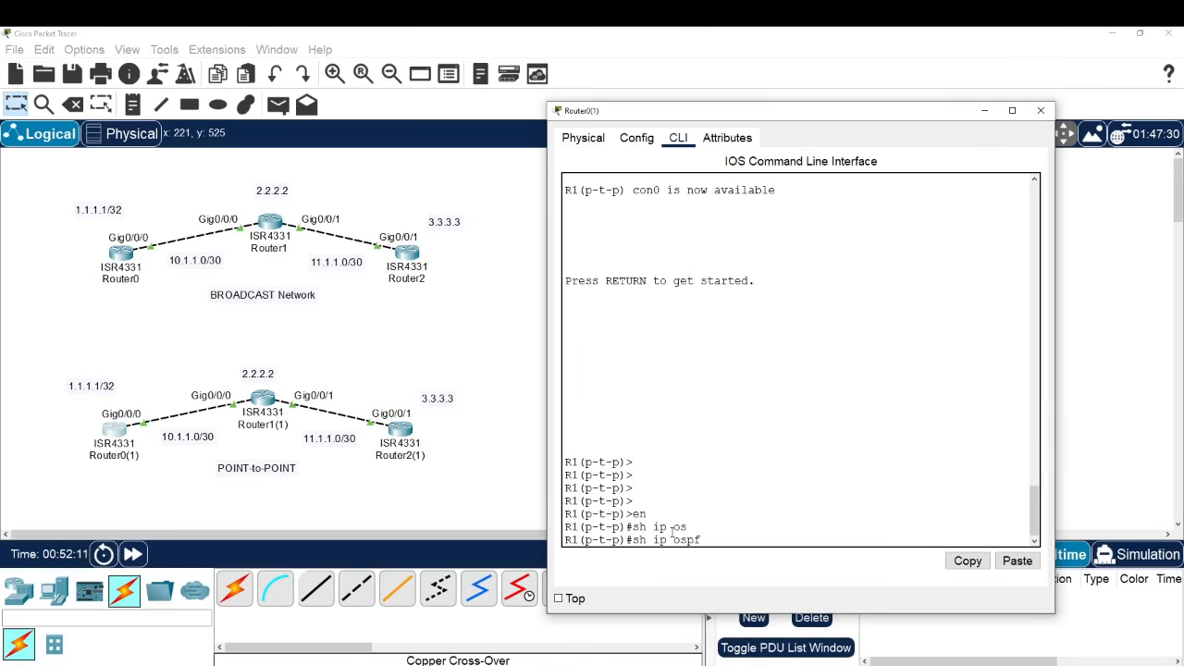
text(n)
key(Tab)
key(Return)
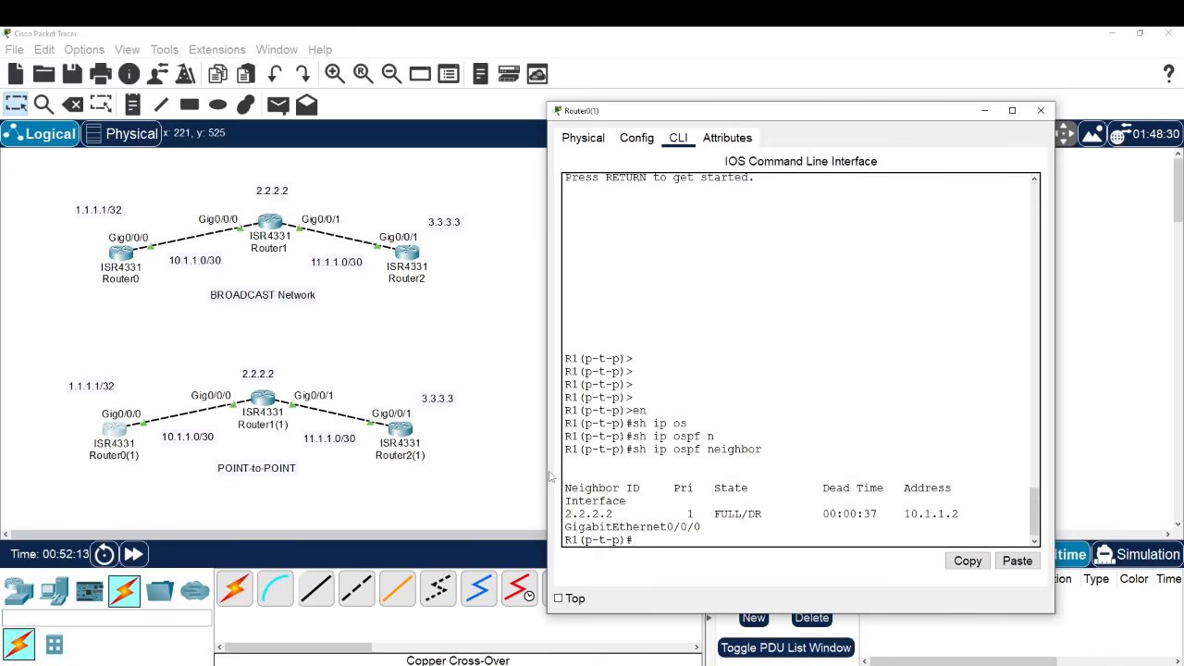
drag(548, 473, 469, 466)
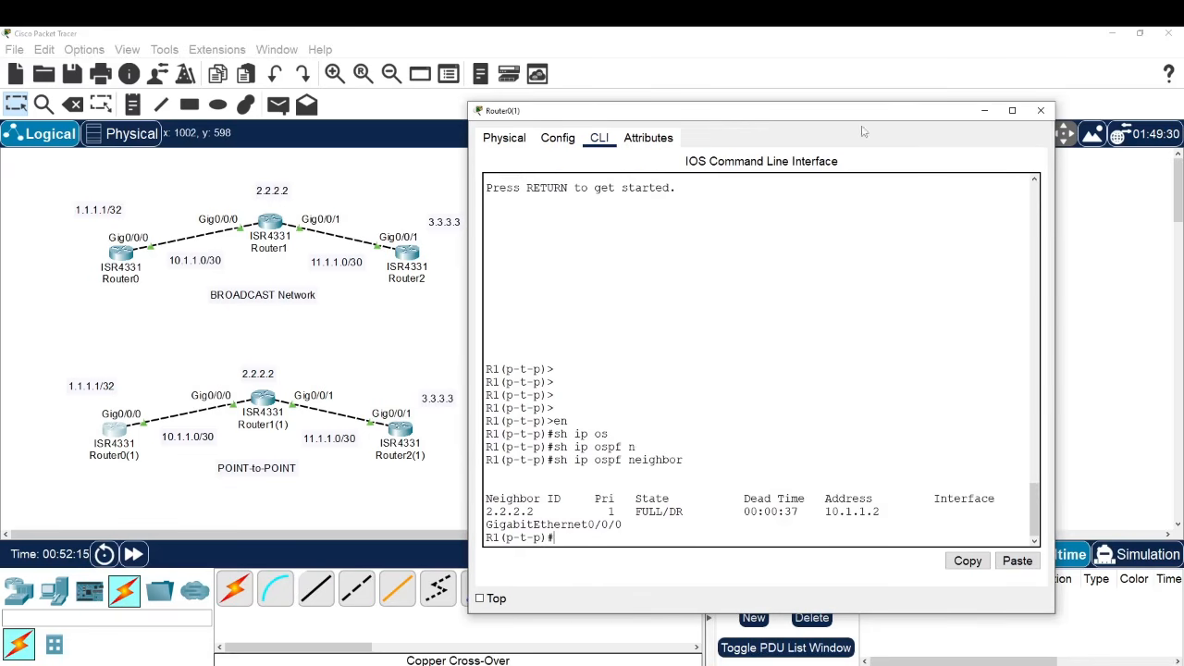
drag(838, 116, 892, 96)
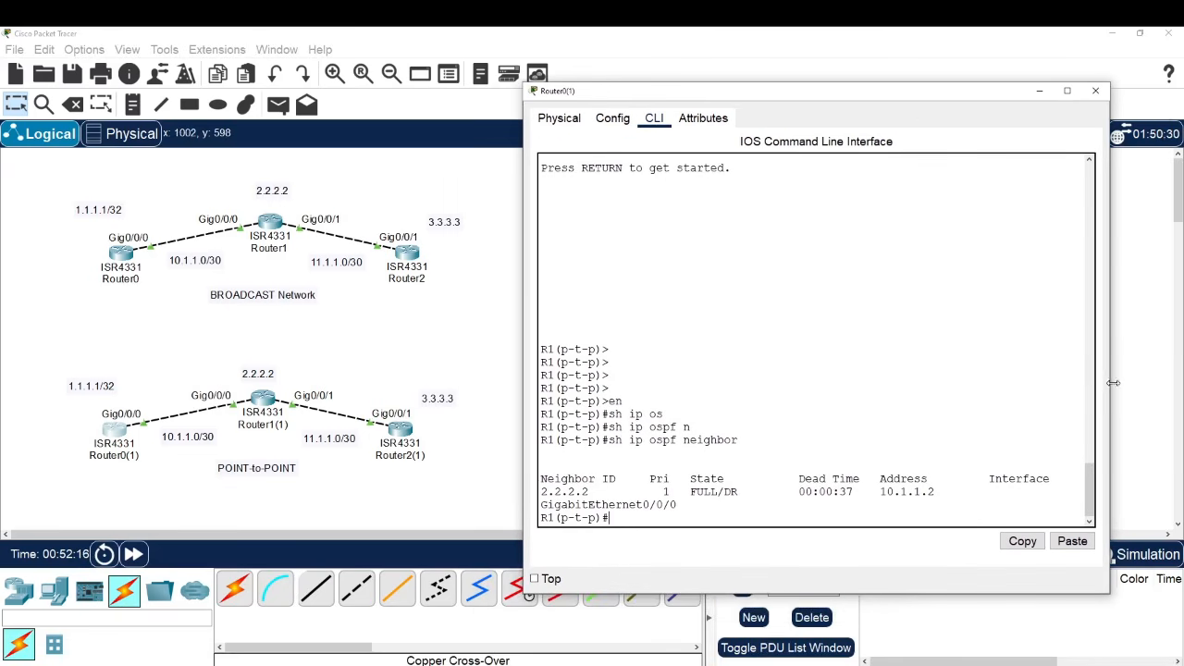
drag(1113, 382, 1168, 383)
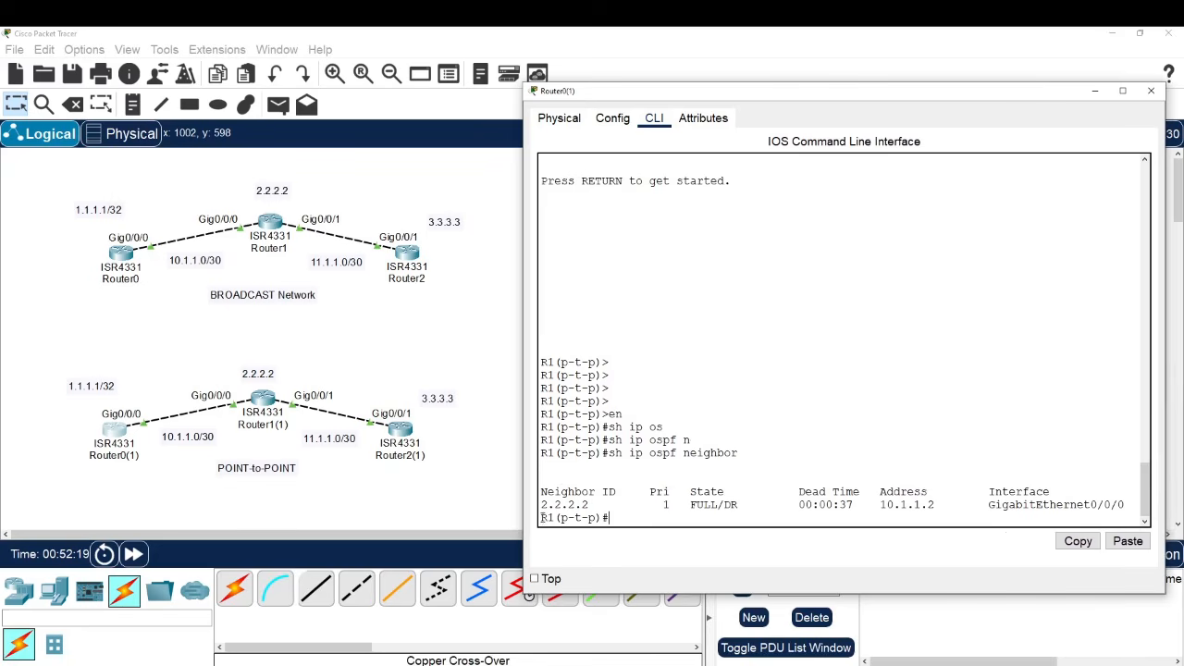
- Examine the neighbor ID and state in Router0(1)'s OSPF neighbor table, and run sh int g0/0/0
drag(541, 505, 596, 505)
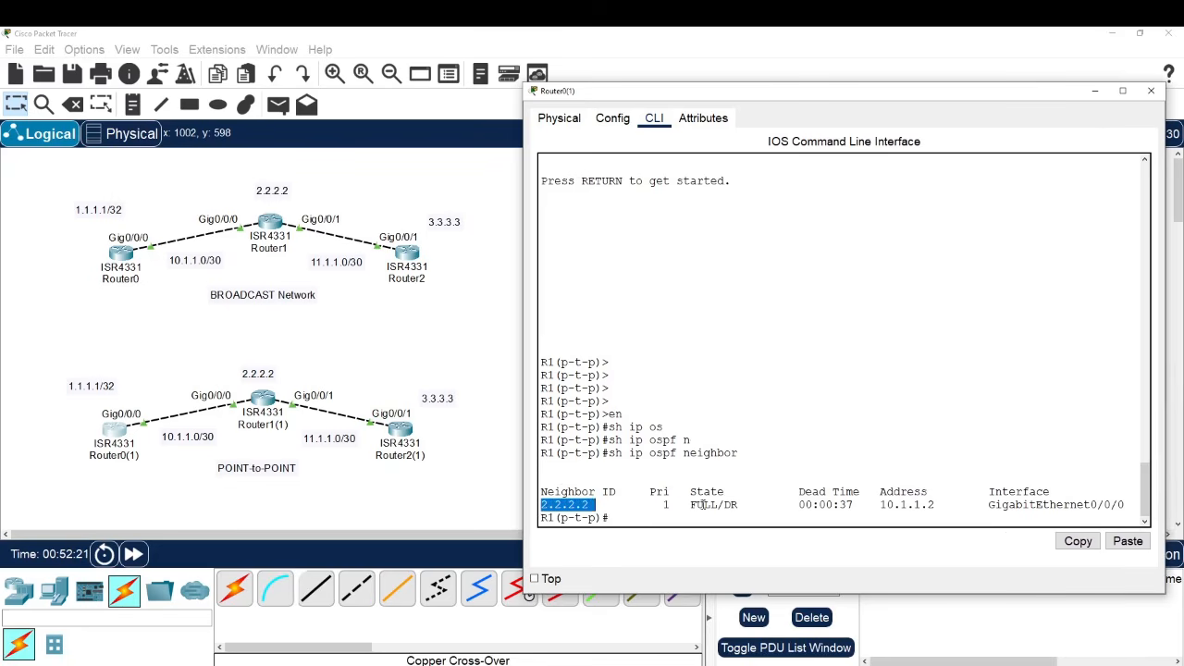
drag(684, 505, 751, 505)
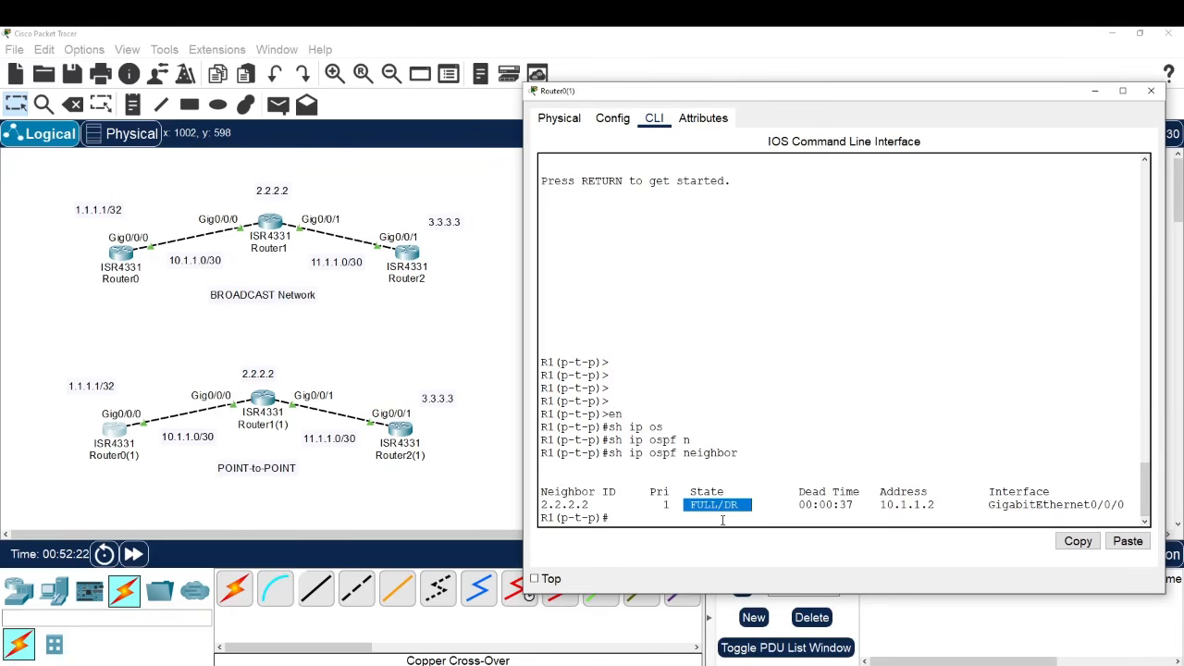
click(733, 501)
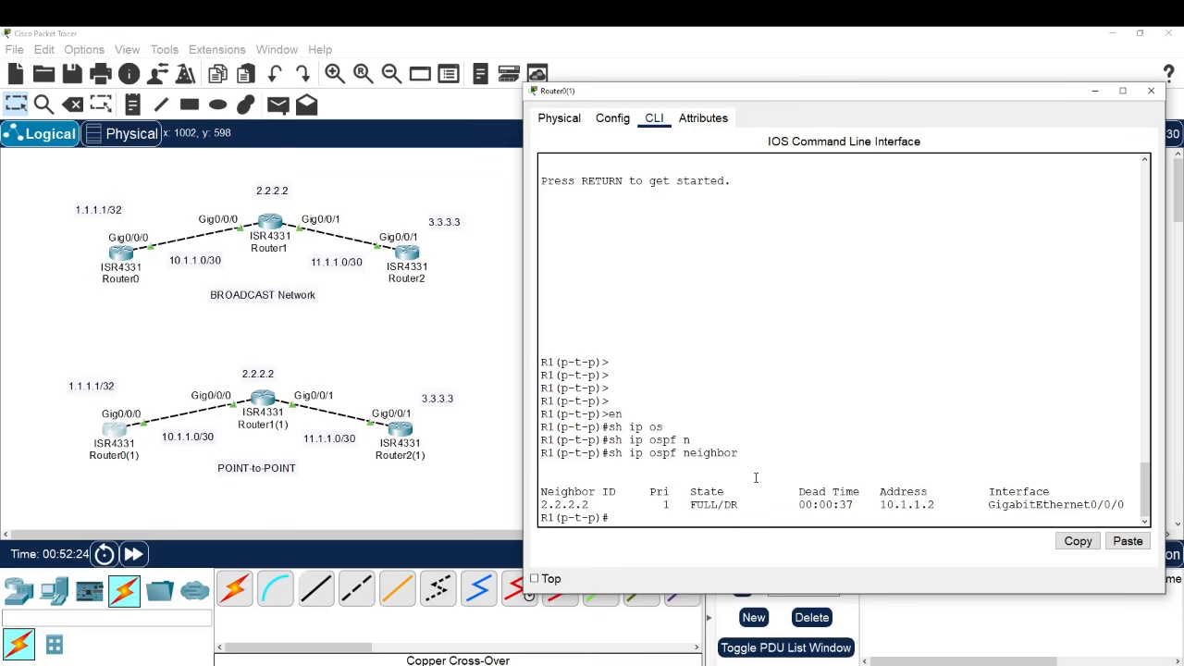
text(sh int g0/0/0/)
key(Return)
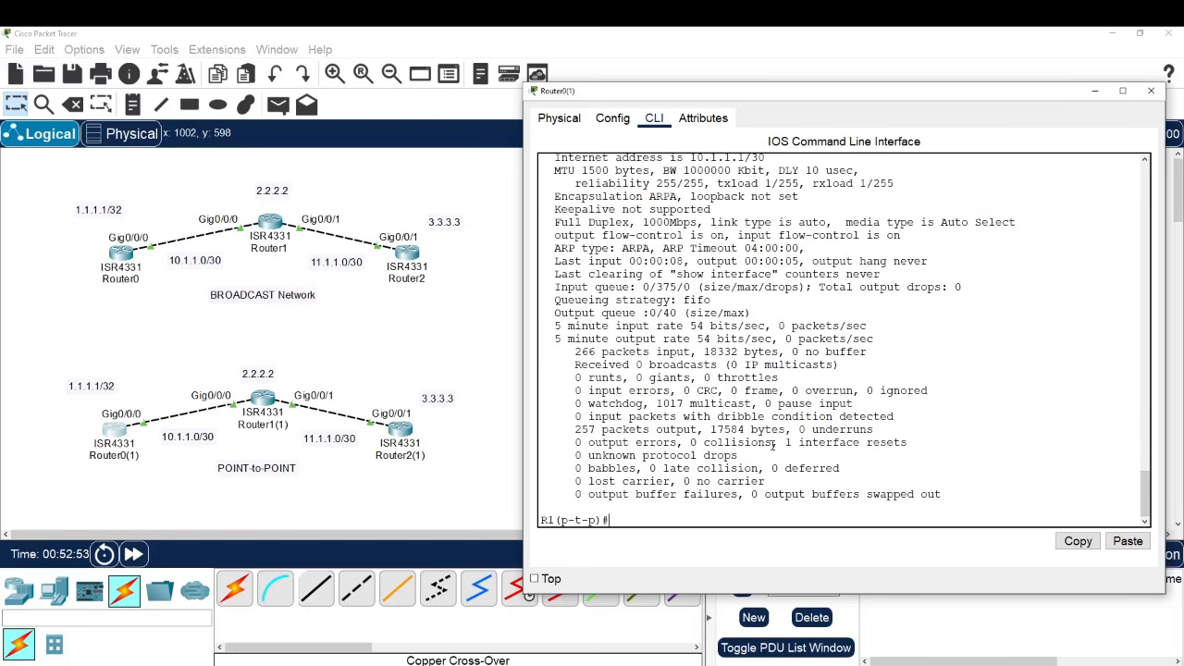
- Run sh ip ospf interface g0/0/0 on Router0(1) and examine the router ID and network type
text(sh ip os)
key(Tab)
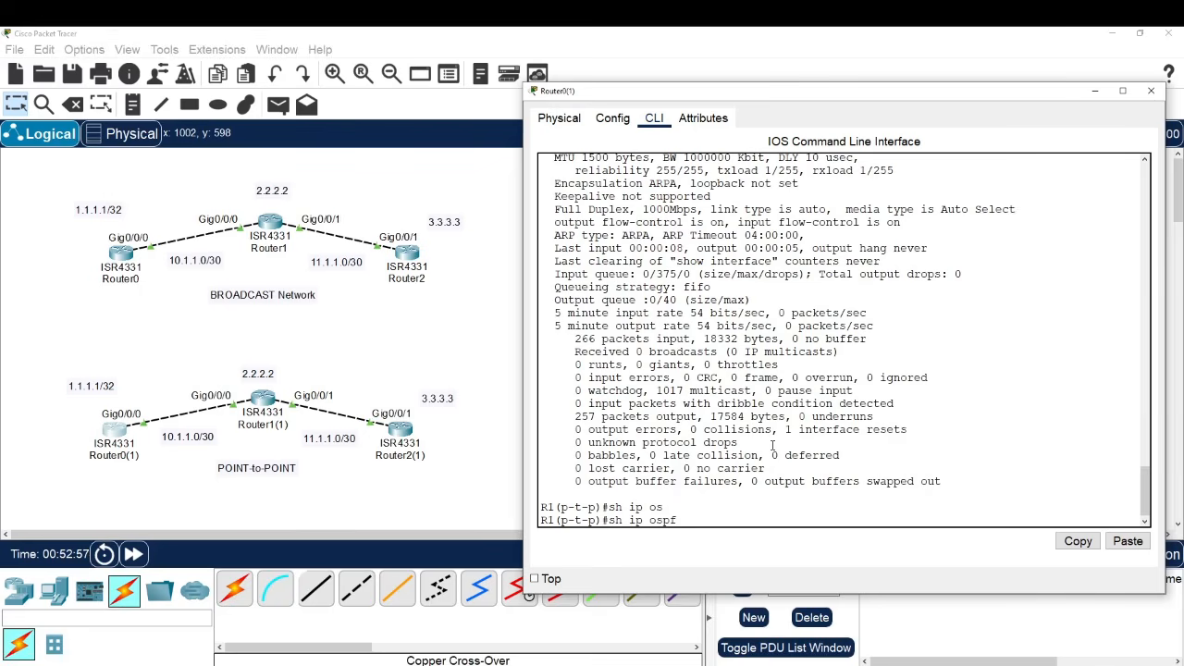
text(int)
key(Tab)
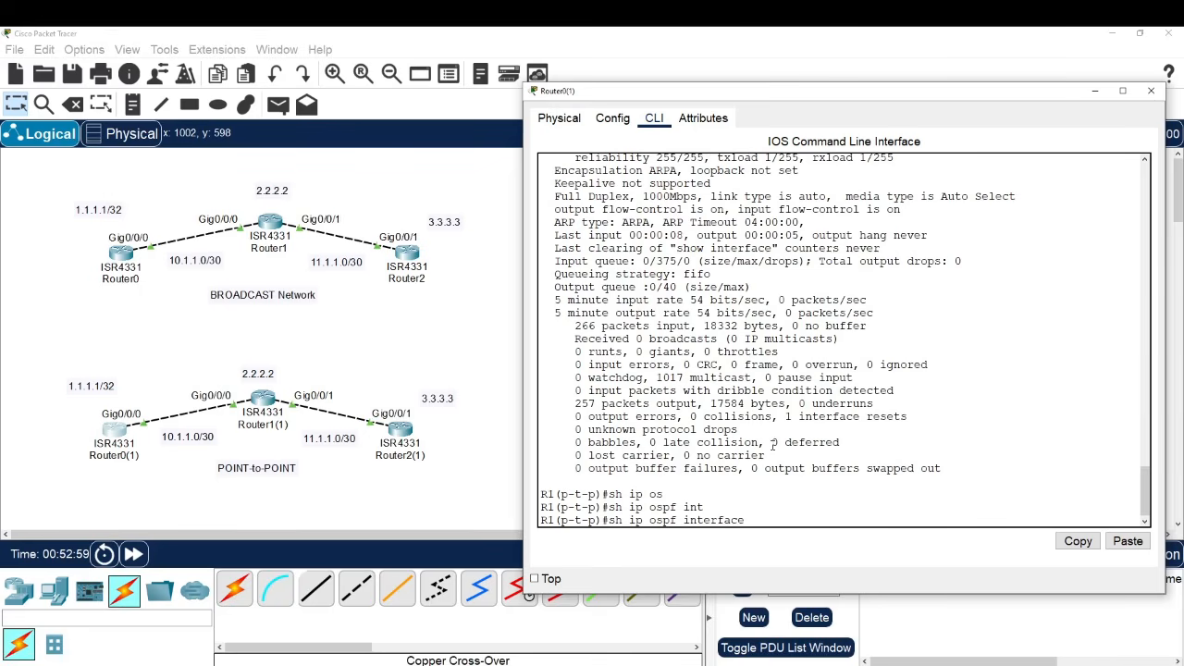
text(g0/0/0)
key(Return)
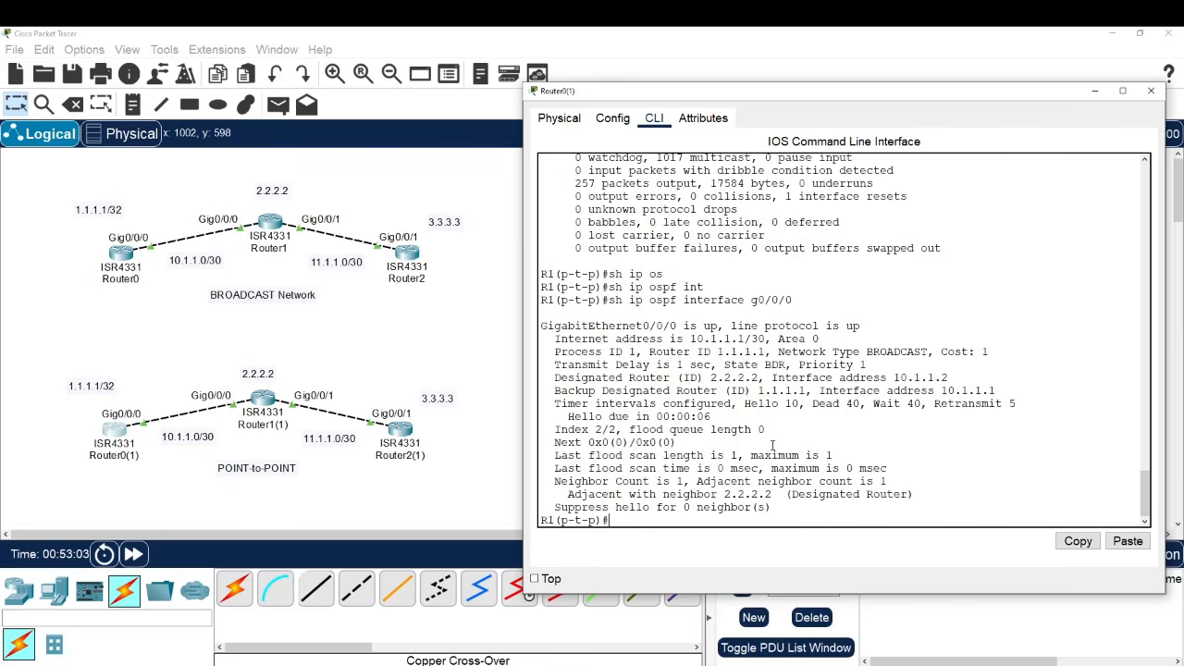
drag(649, 352, 768, 352)
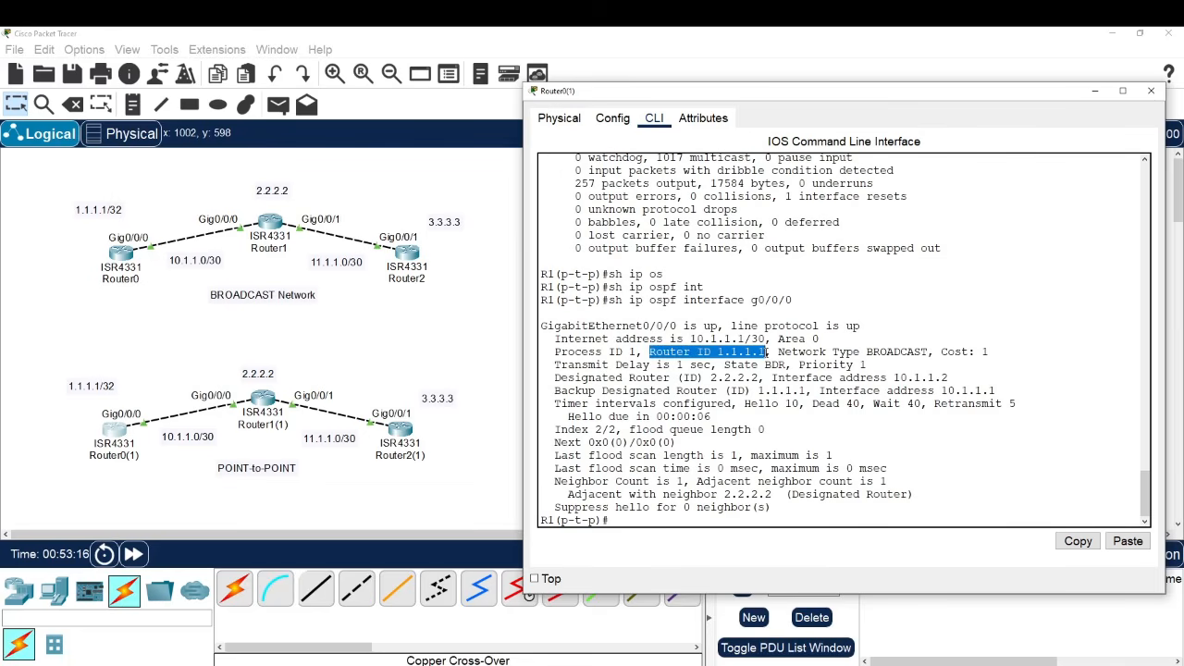
drag(778, 352, 932, 352)
click(835, 518)
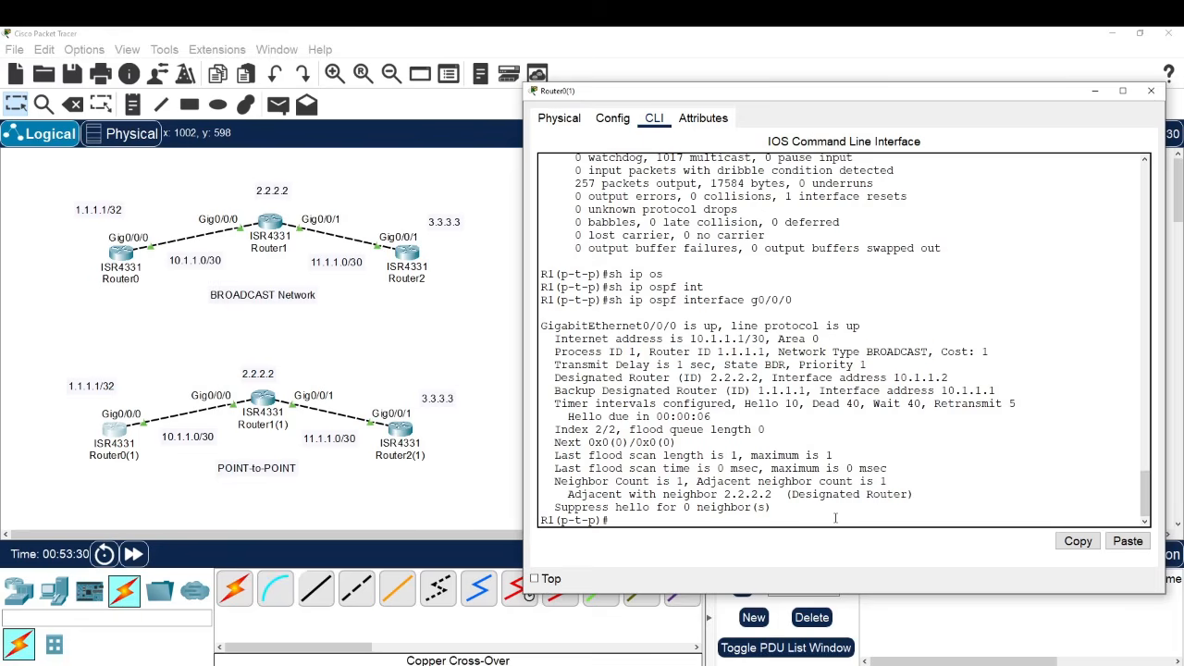
- Enter global configuration mode on Router0(1) and open interface g0/0/0 for configuration
text(conf t)
key(Return)
key(Return)
key(Return)
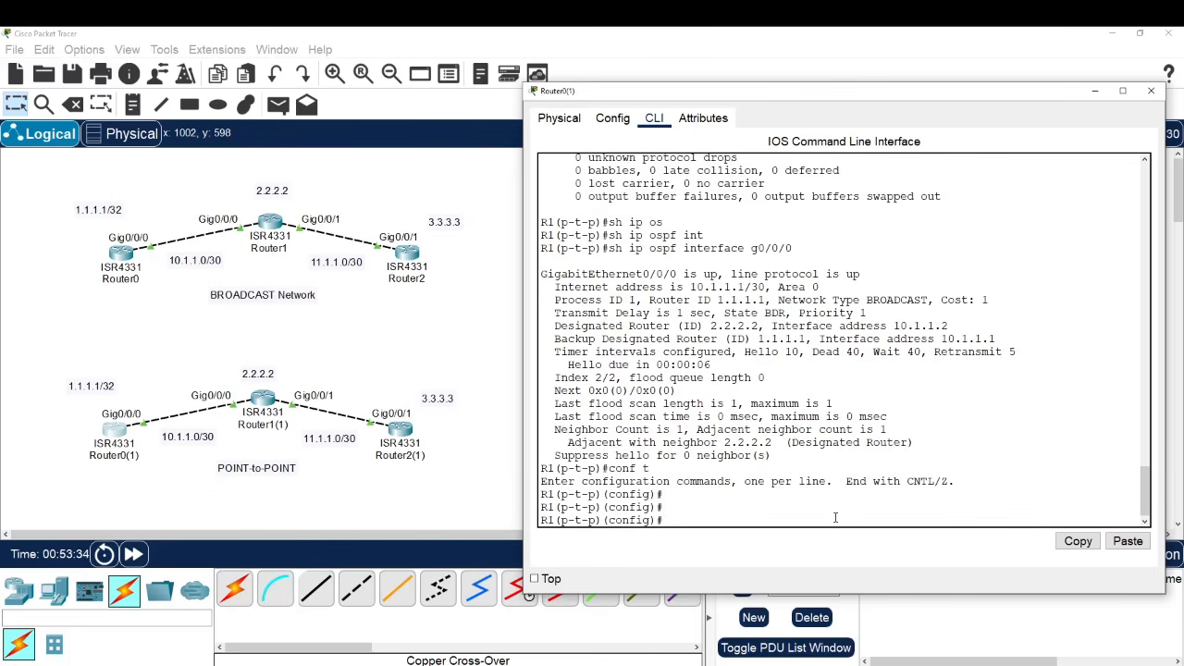
text(int)
text(g0/0/0)
key(Return)
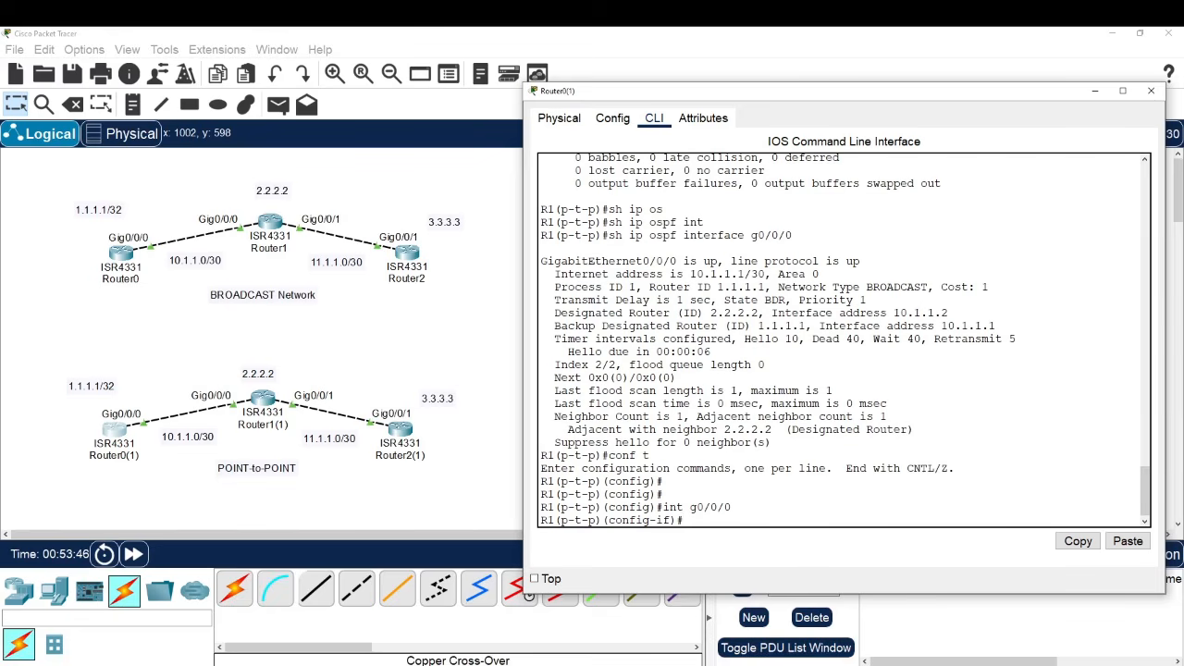
- Look up the available OSPF network types and set Router0(1)'s g0/0/0 with ip ospf network point-to-point
text(ip ospf)
key(Tab)
text(ne)
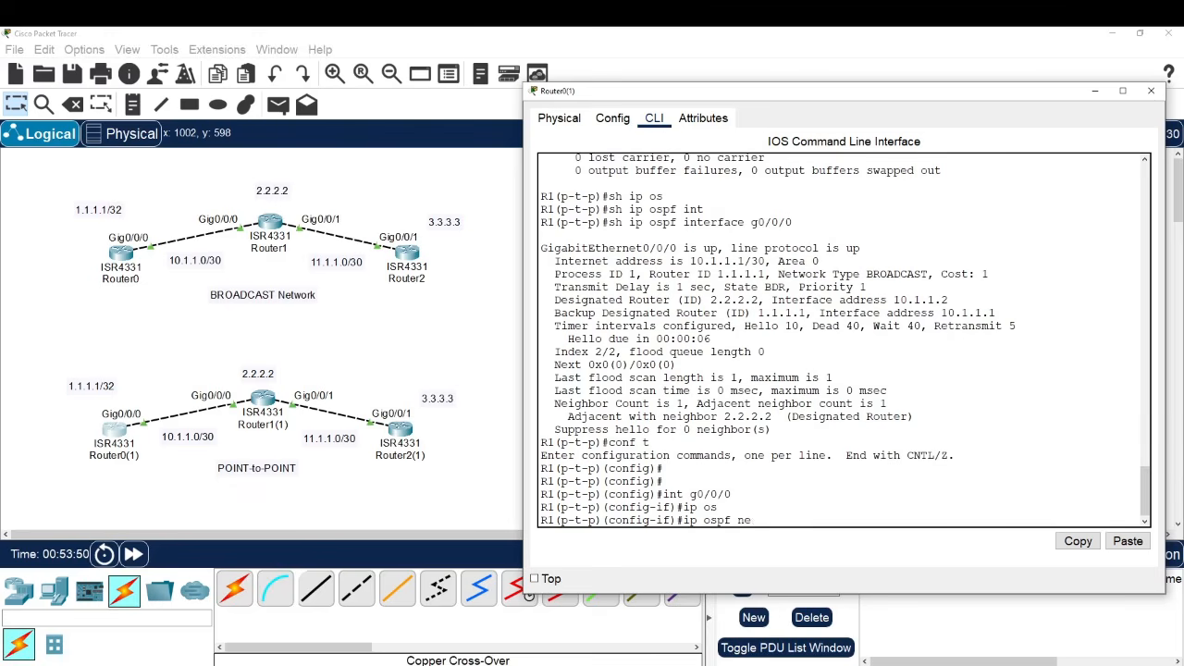
key(Tab)
text(?)
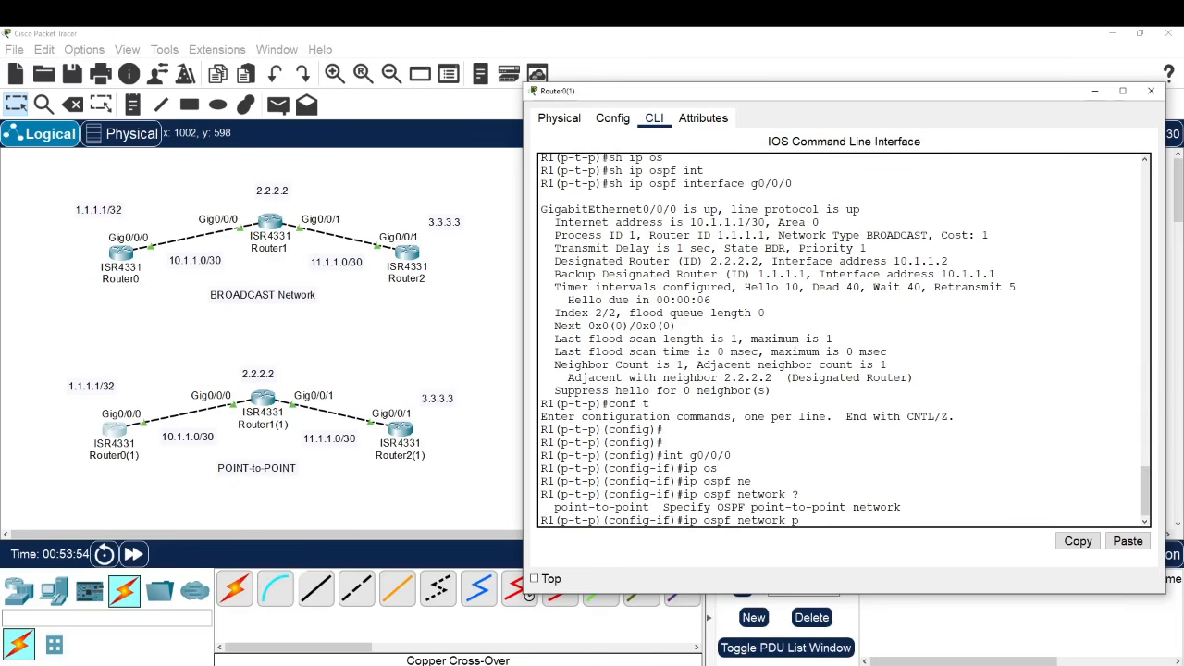
text(p)
key(Tab)
key(Return)
key(Return)
key(Return)
key(Return)
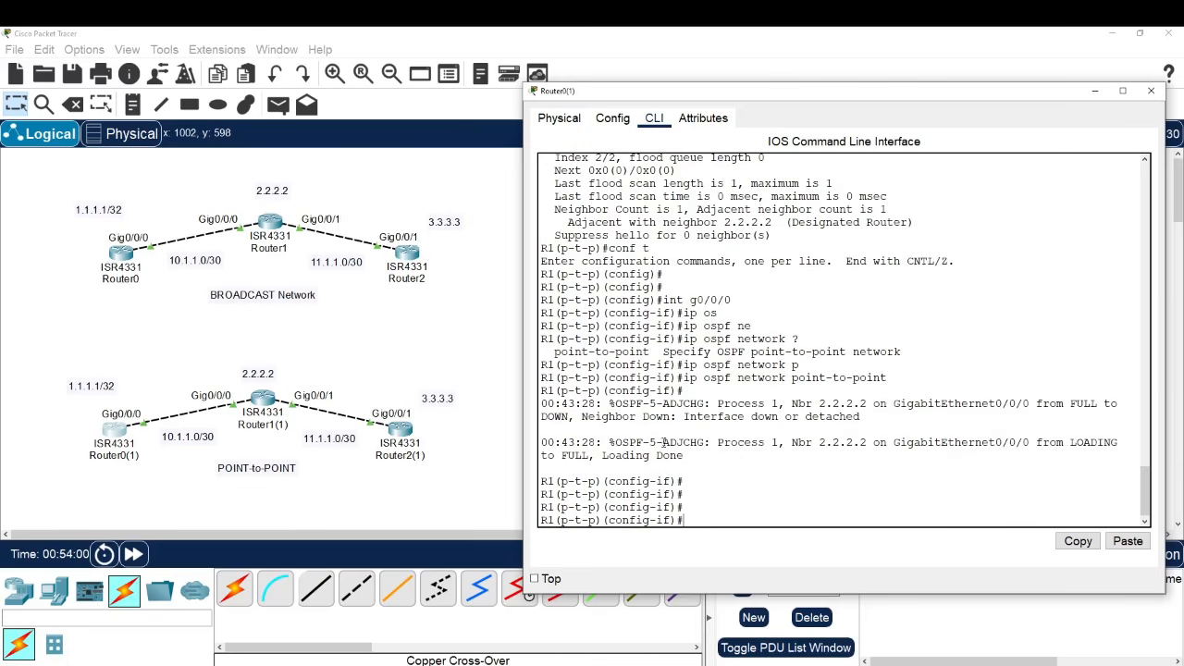
- Examine the OSPF adjacency change messages and exit configuration mode to privileged EXEC on Router0(1)
drag(701, 456, 542, 402)
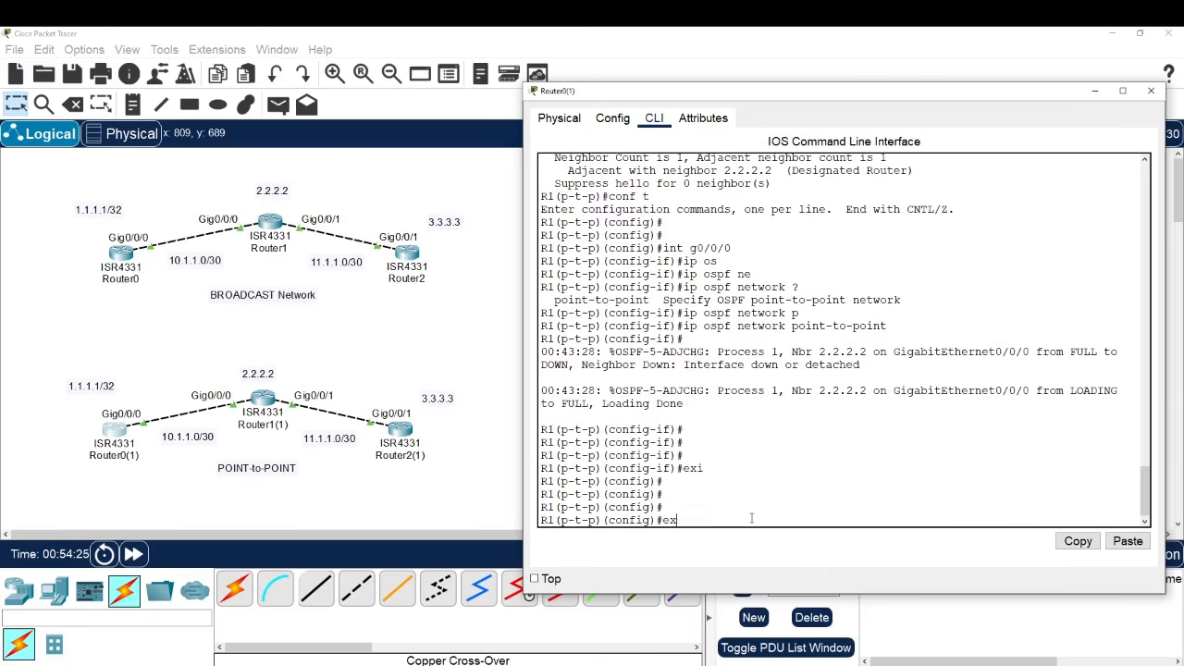
text(ig)#ex)
key(Return)
key(Return)
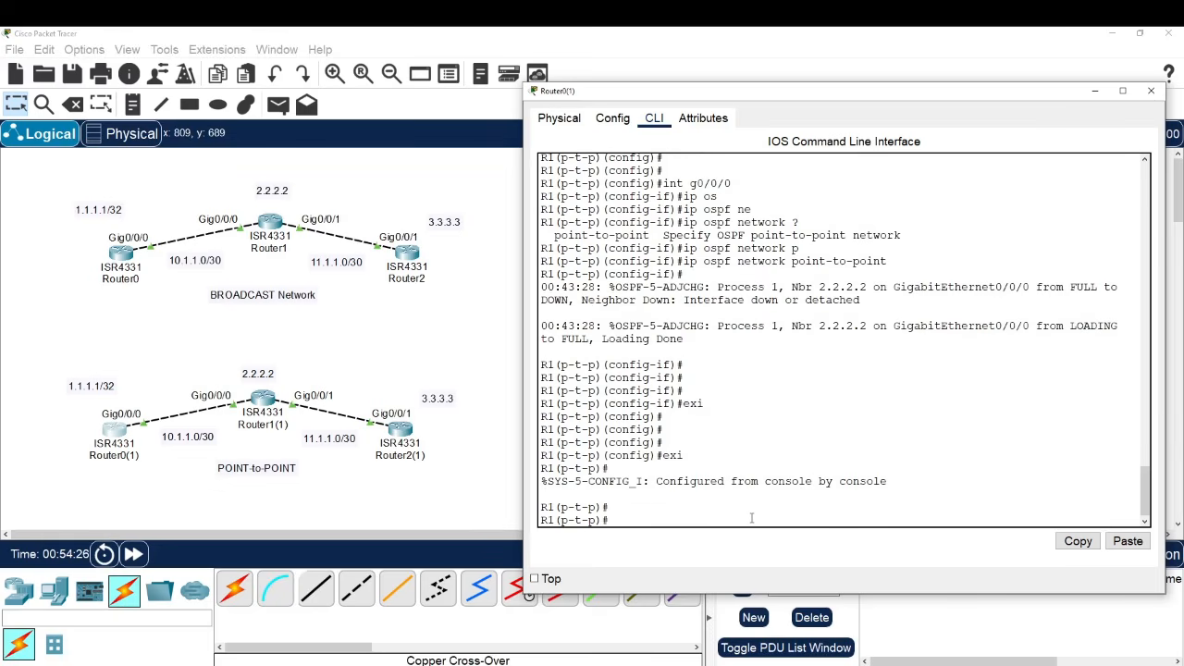
- Run sh ip ospf neighbor on Router0(1) again and examine the neighbor's ID and its DR/BDR state
text(sh ip os)
key(Tab)
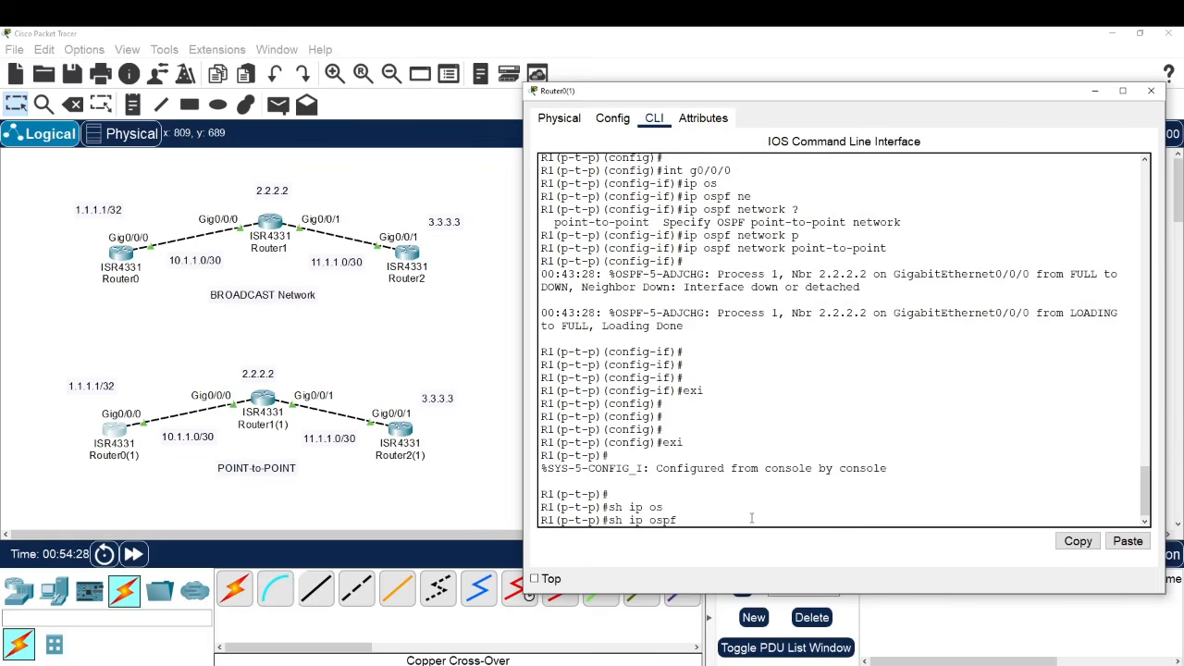
text(ne)
key(Tab)
key(Return)
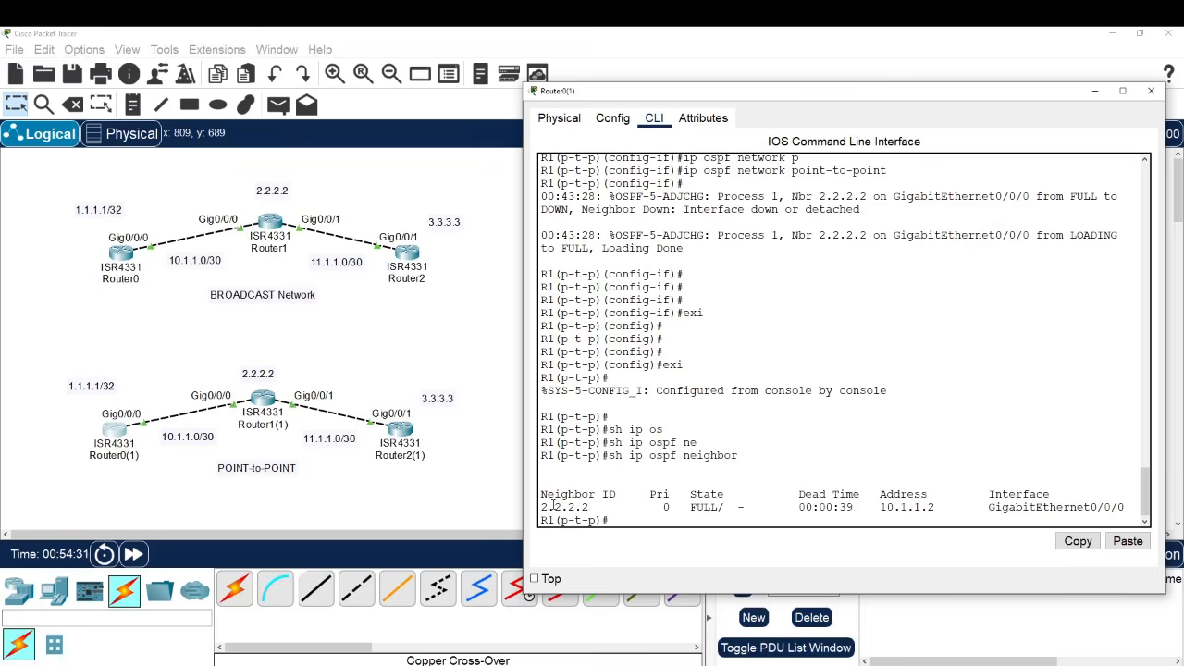
drag(542, 507, 597, 506)
drag(685, 507, 753, 508)
click(746, 502)
drag(732, 507, 758, 509)
click(759, 517)
- Recall and rerun sh ip ospf interface g0/0/0 on Router0(1) to check the changed network type
key(Up)
key(Up)
key(Up)
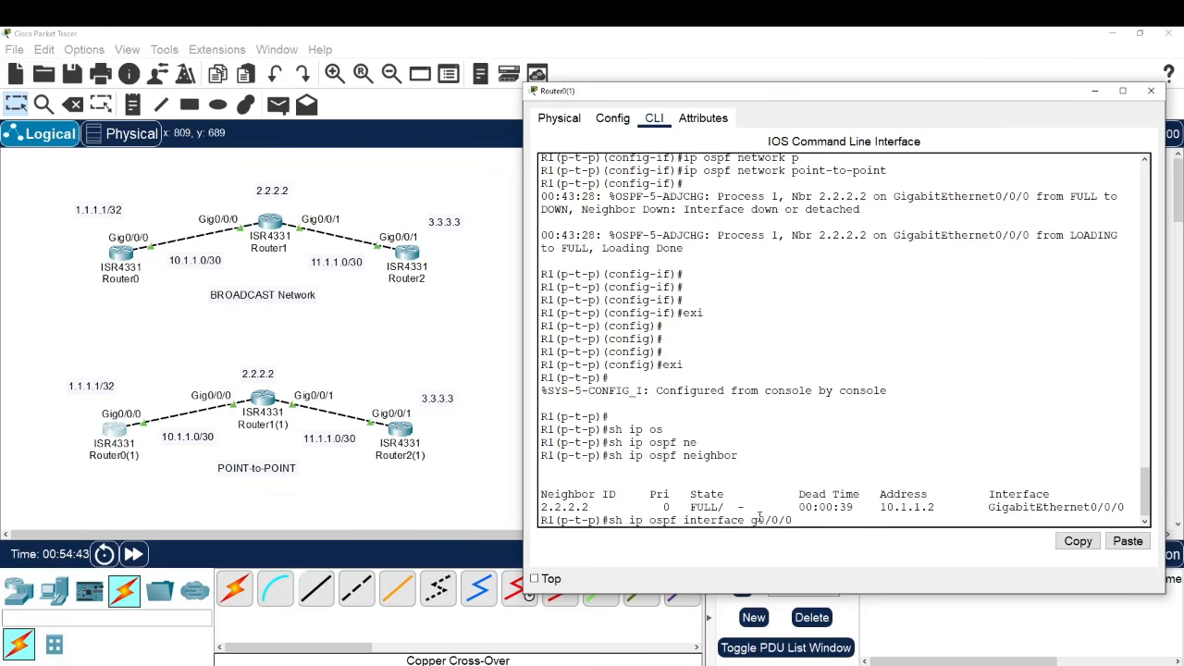
key(Return)
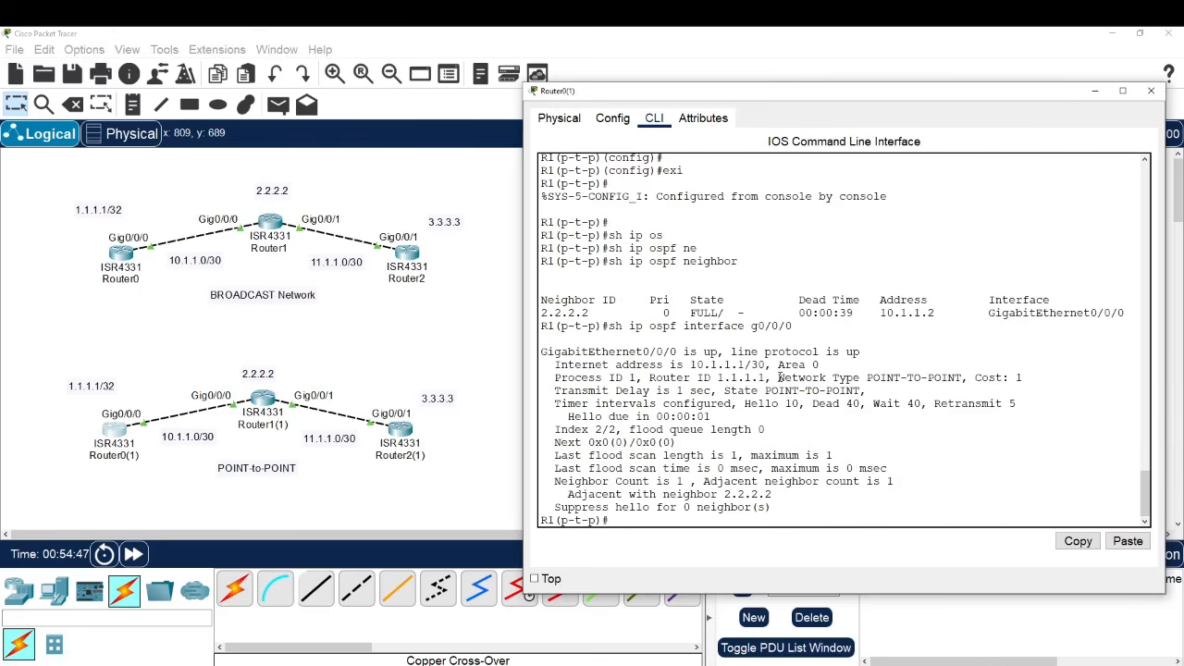
drag(778, 377, 965, 377)
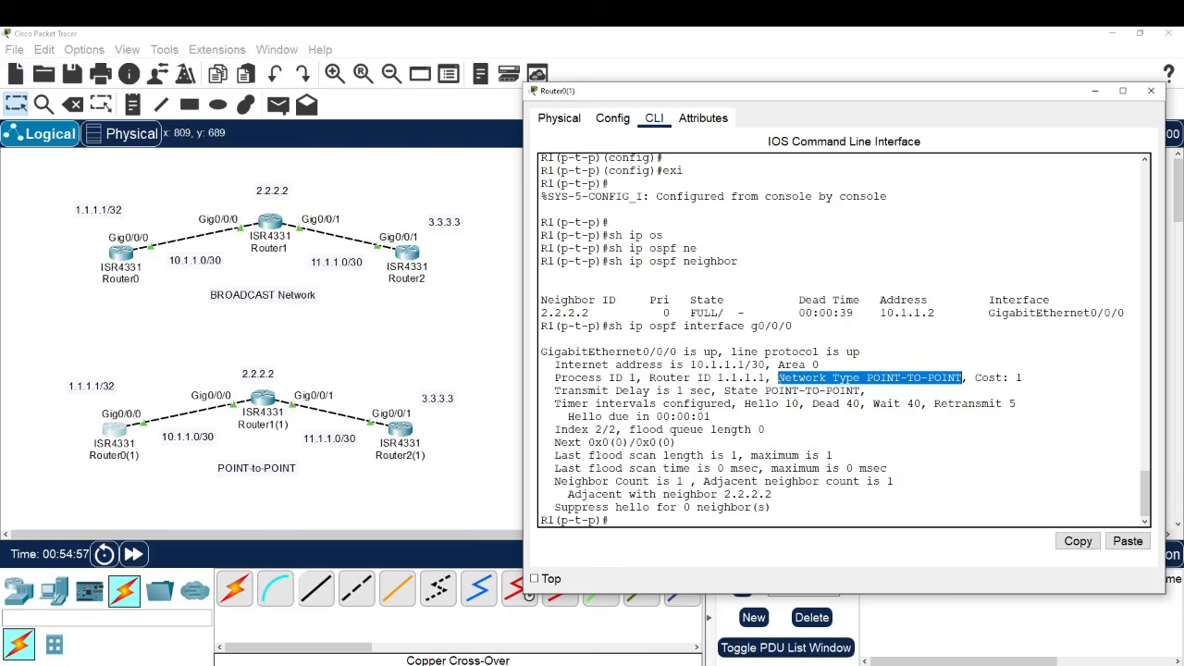
drag(784, 378, 963, 377)
click(950, 378)
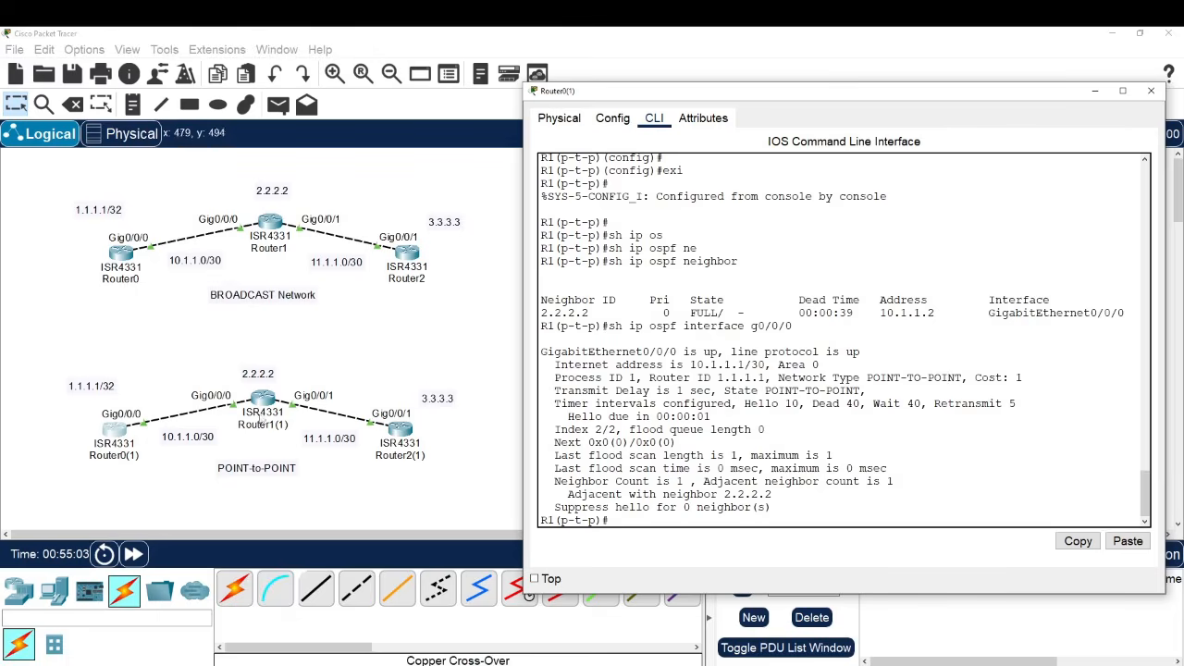
- Open the command line of Router1(1) in the point-to-point network and enter privileged EXEC mode
click(261, 400)
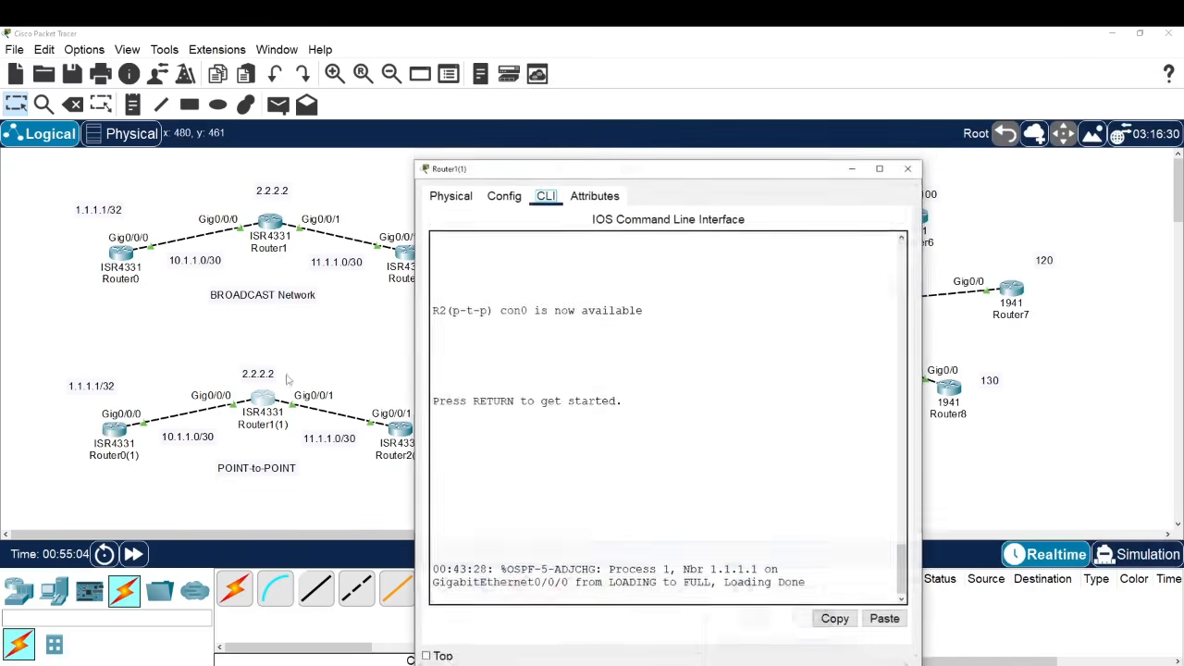
drag(676, 173, 809, 142)
click(821, 470)
key(Return)
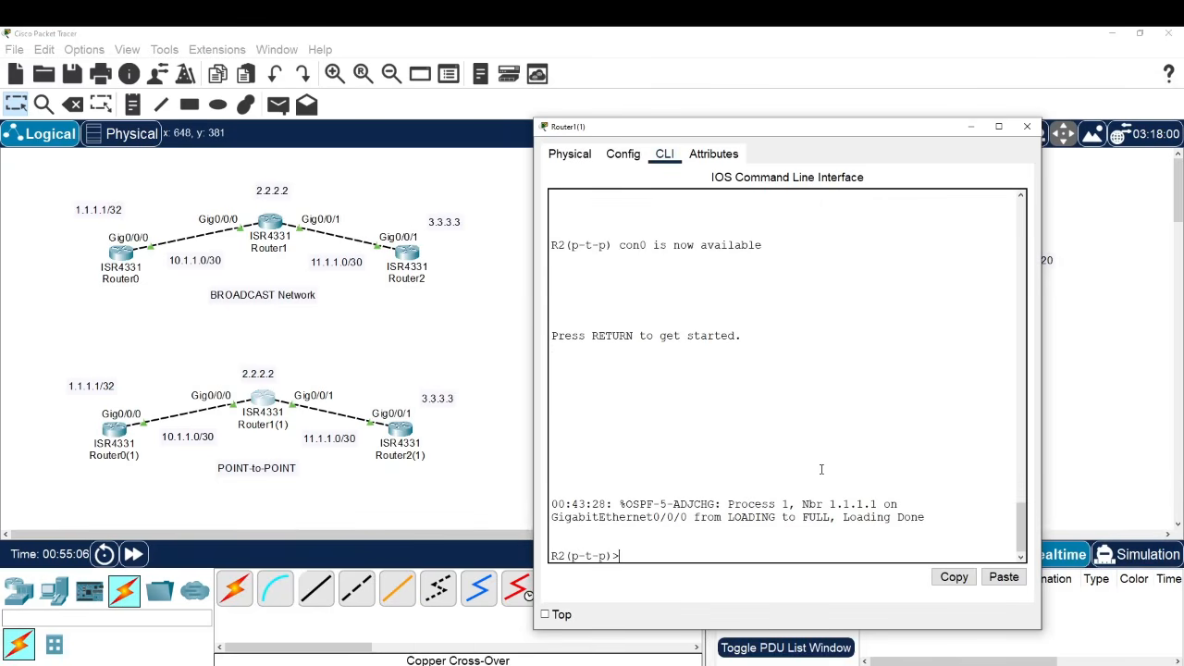
key(Return)
key(Return)
key(Return)
text(en)
key(Return)
- Run sh ip ospf neighbor on Router1(1) and widen its console window to read the table
text(sh ipos)
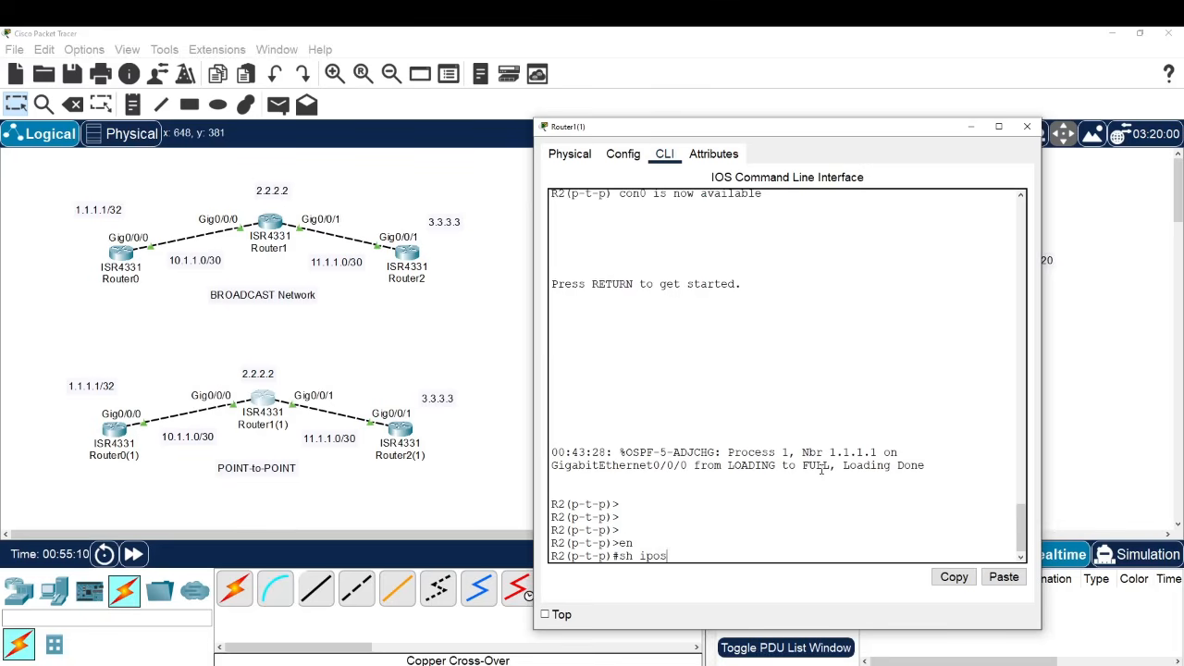
key(Tab)
key(BackSpace)
key(BackSpace)
text(os)
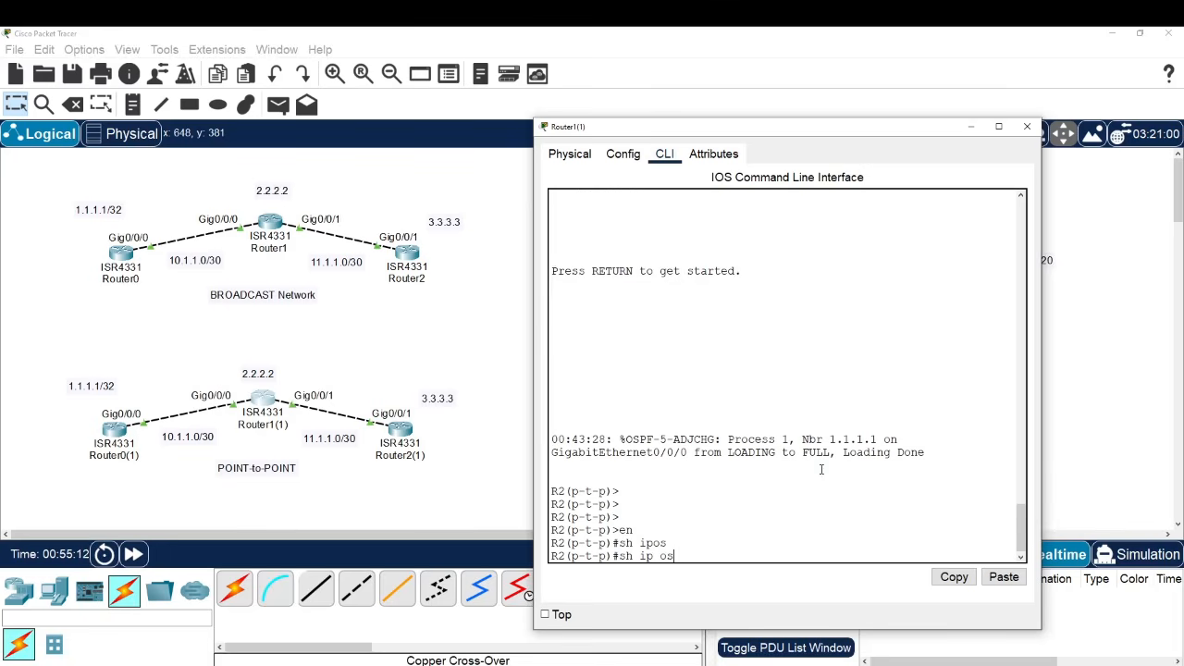
key(Tab)
text(ne)
key(Tab)
key(Return)
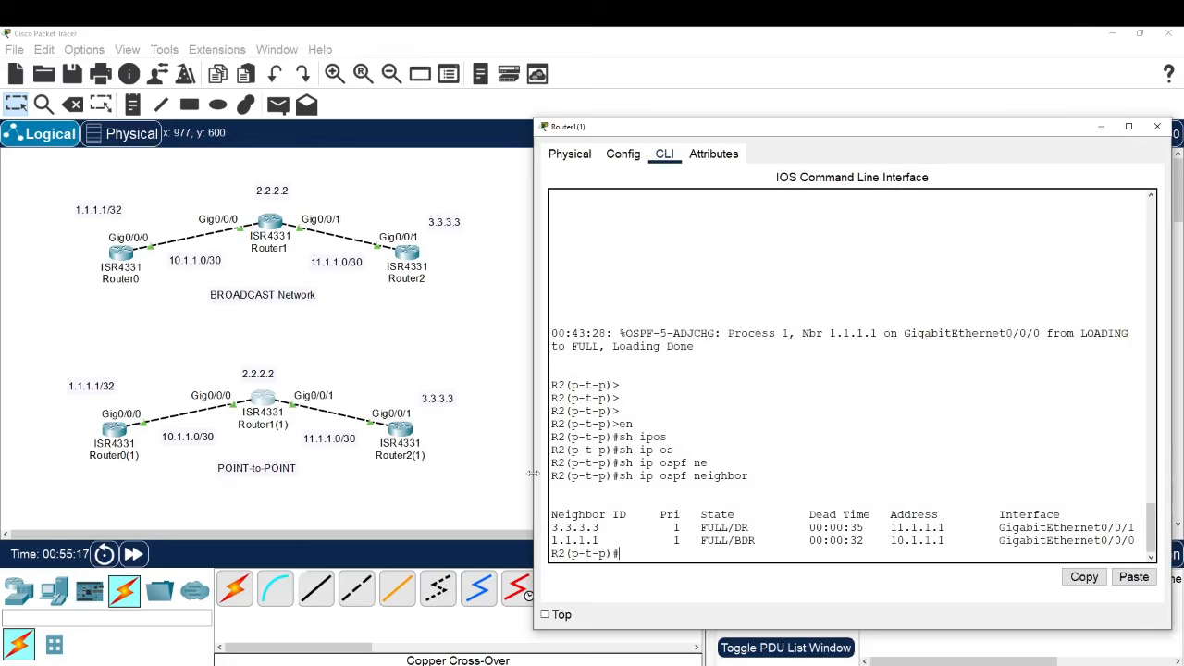
drag(534, 473, 508, 473)
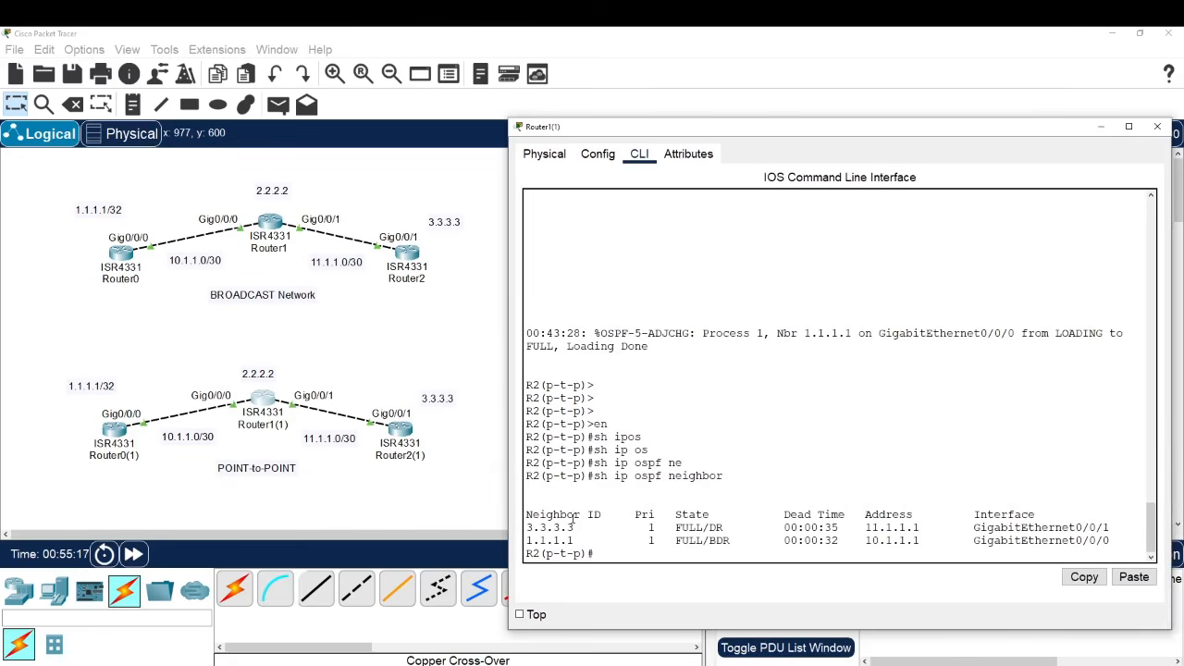
- Examine the states of neighbors 3.3.3.3 and 1.1.1.1, and highlight the Router0(1) side of the topology
drag(526, 528, 571, 527)
drag(675, 527, 745, 527)
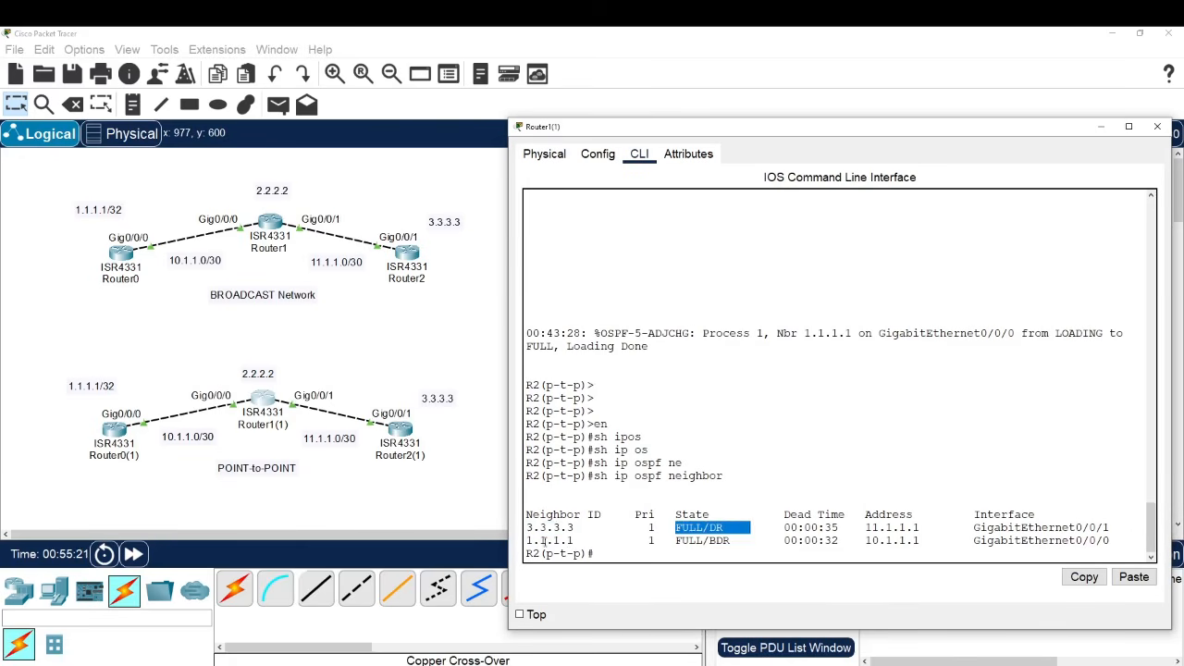
drag(527, 540, 1121, 544)
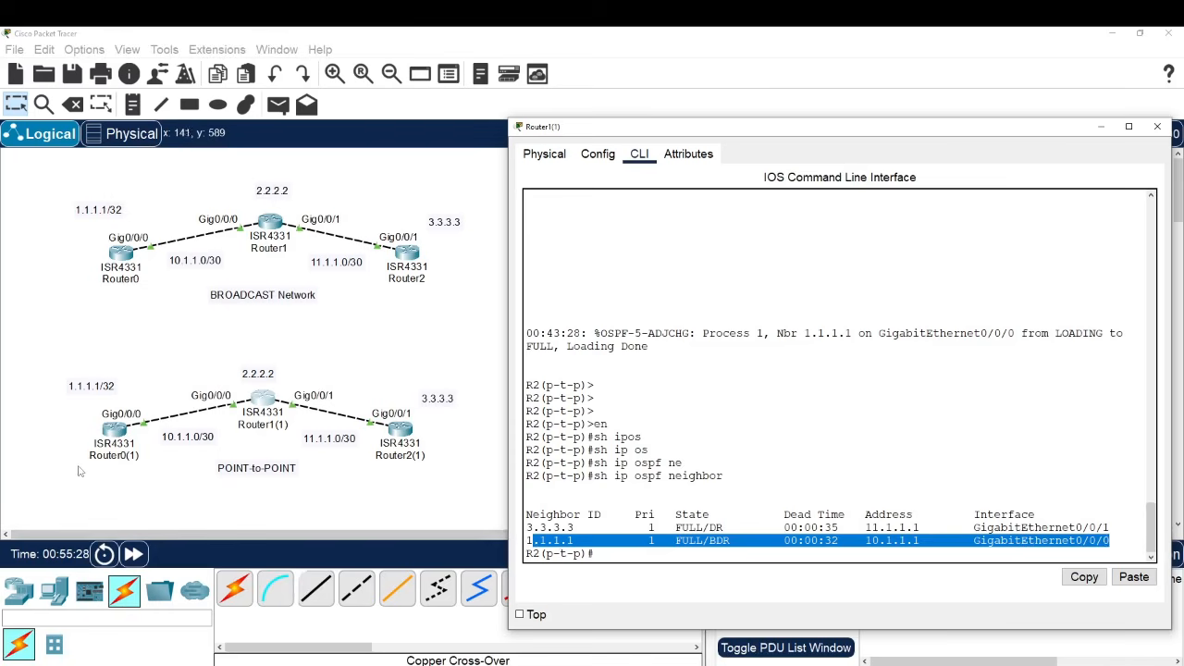
click(606, 553)
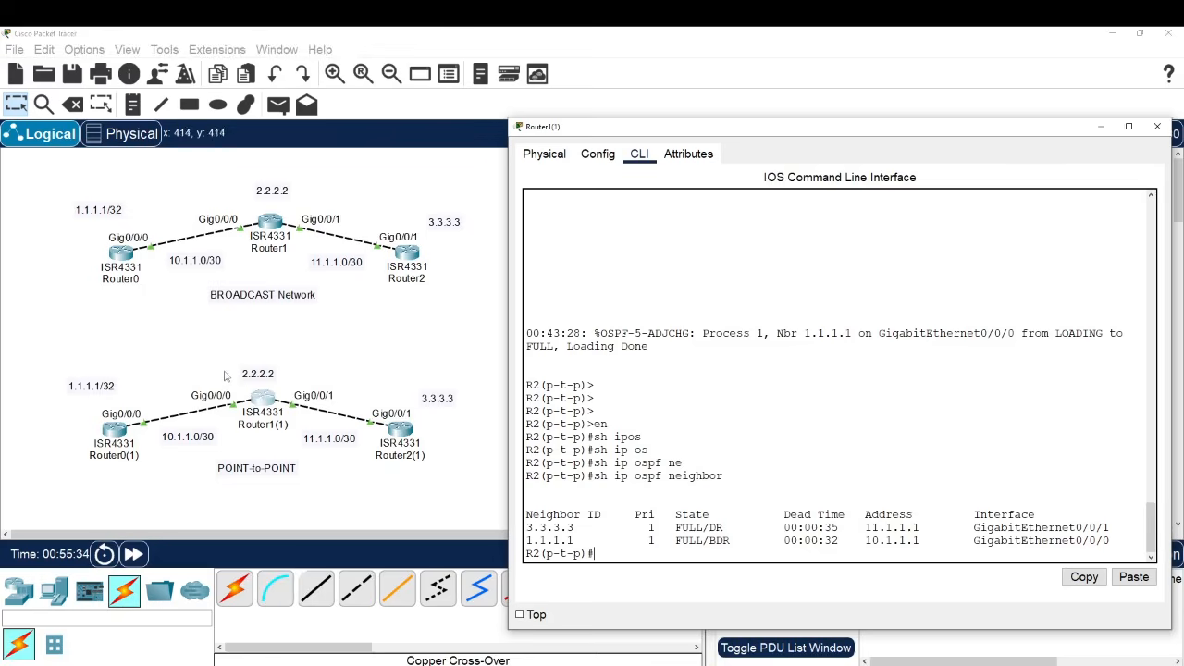
drag(226, 360, 53, 489)
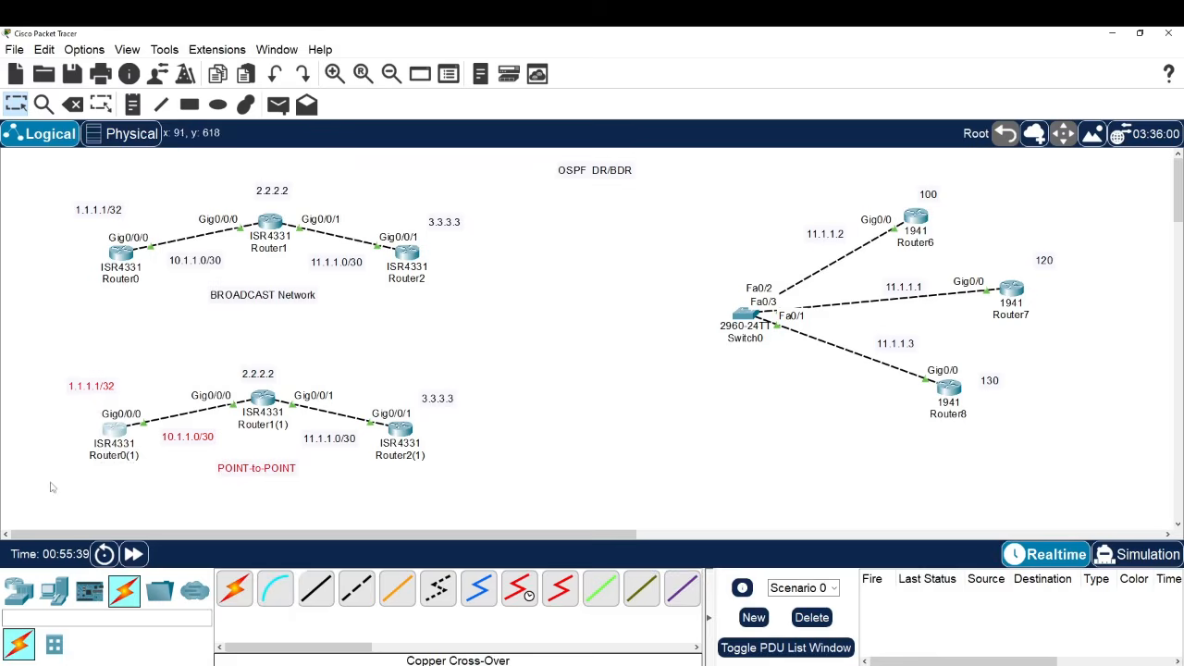
- Return to Router1(1)'s console, run sh ip ospf int g0/0/0 and examine the interface's network type
click(263, 399)
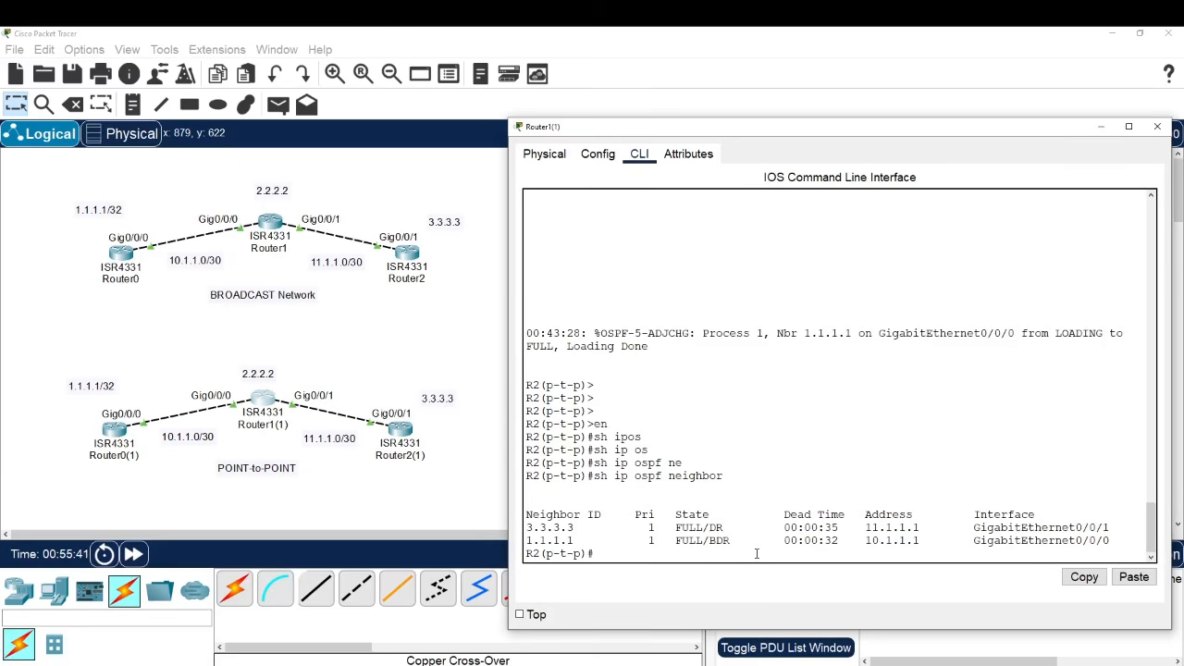
text(sh ip os)
key(Tab)
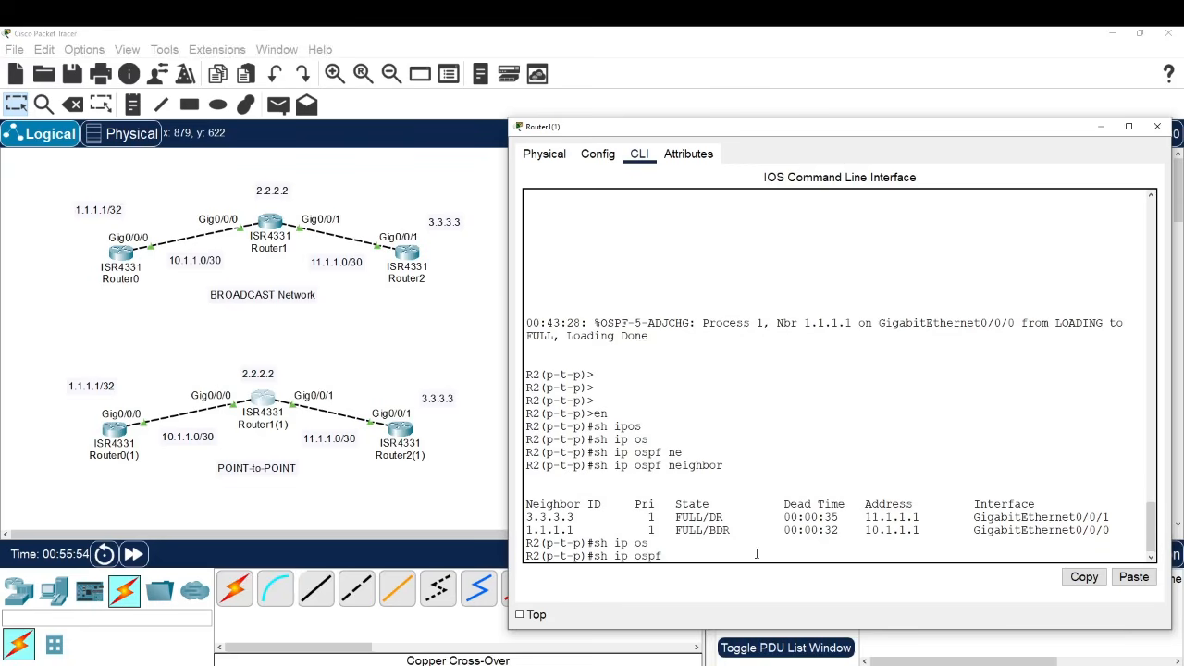
text(int g0/0/0)
key(Return)
drag(763, 387, 916, 389)
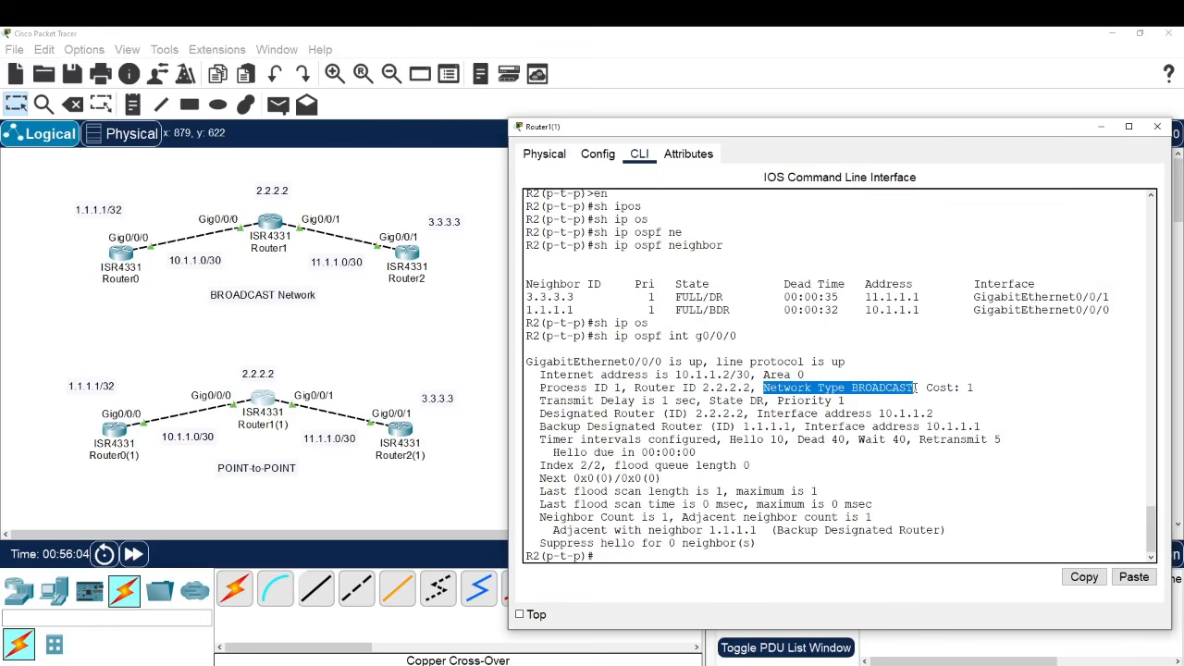
- Enter global configuration mode on Router1(1) and open interface g0/0/0 for configuration
click(855, 551)
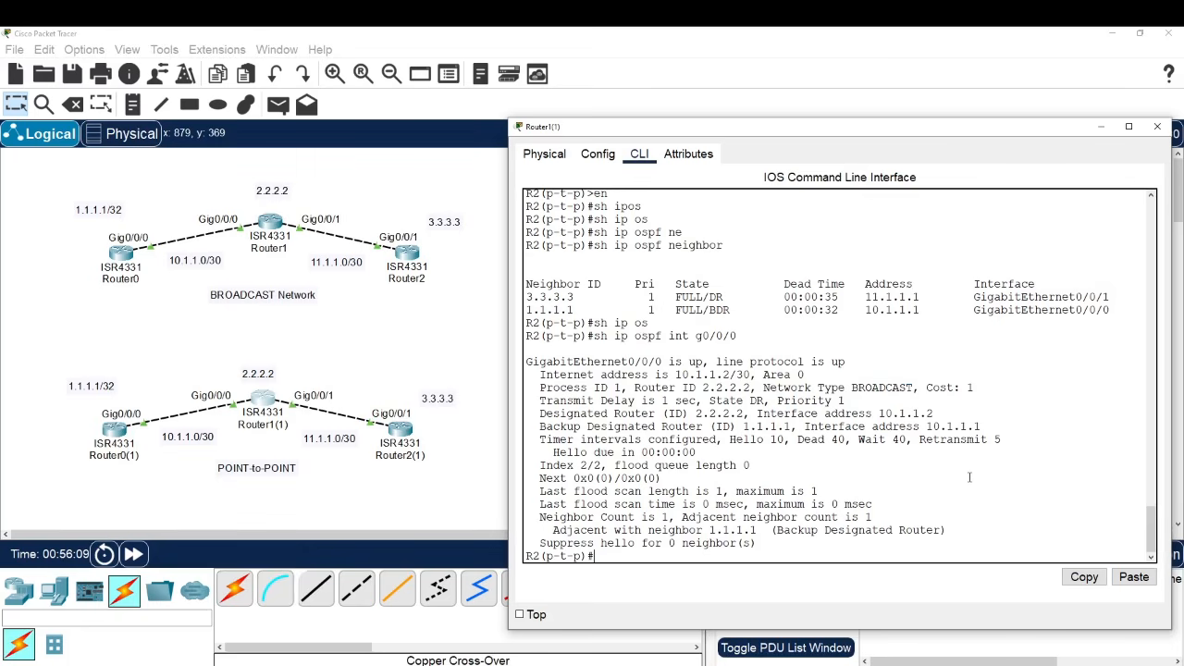
text(conf t)
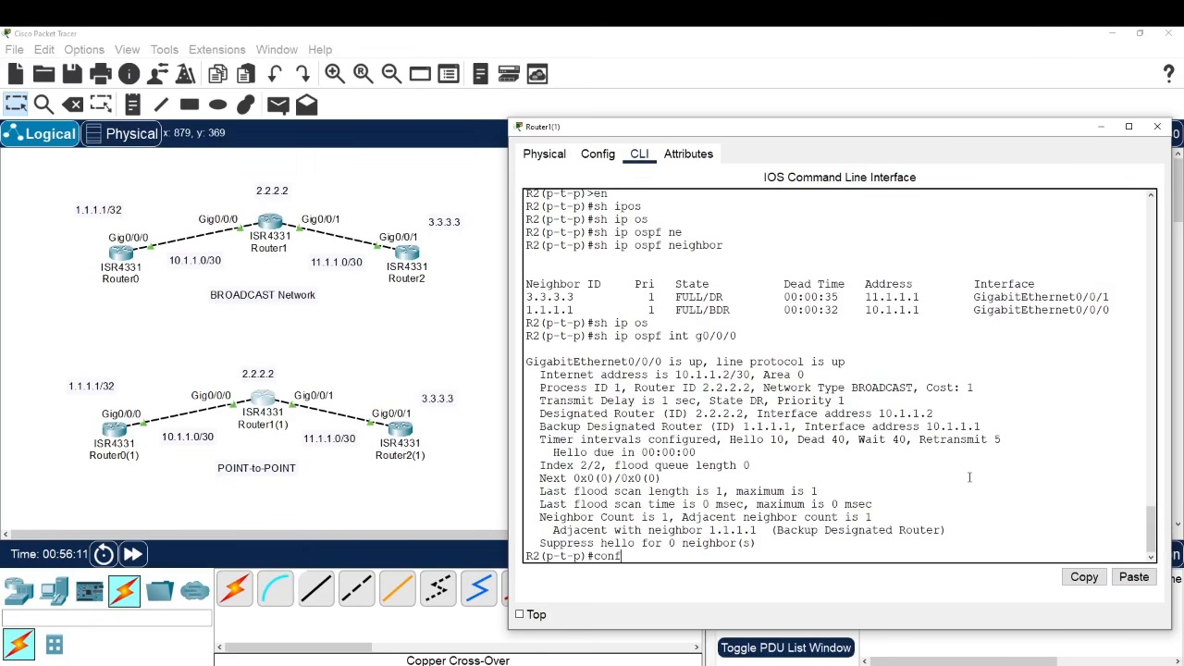
key(Return)
key(Return)
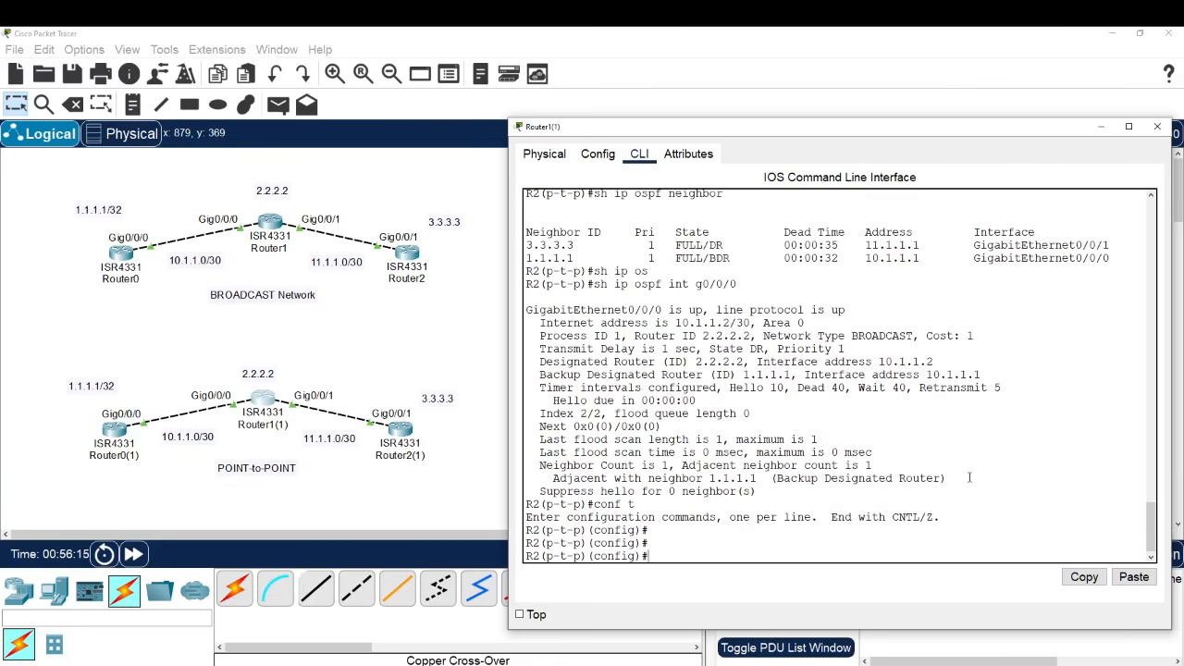
text(int g0/0/0)
key(Return)
- Set the OSPF network type of Router1(1)'s g0/0/0 with ip ospf network point-to-point
text(ip o)
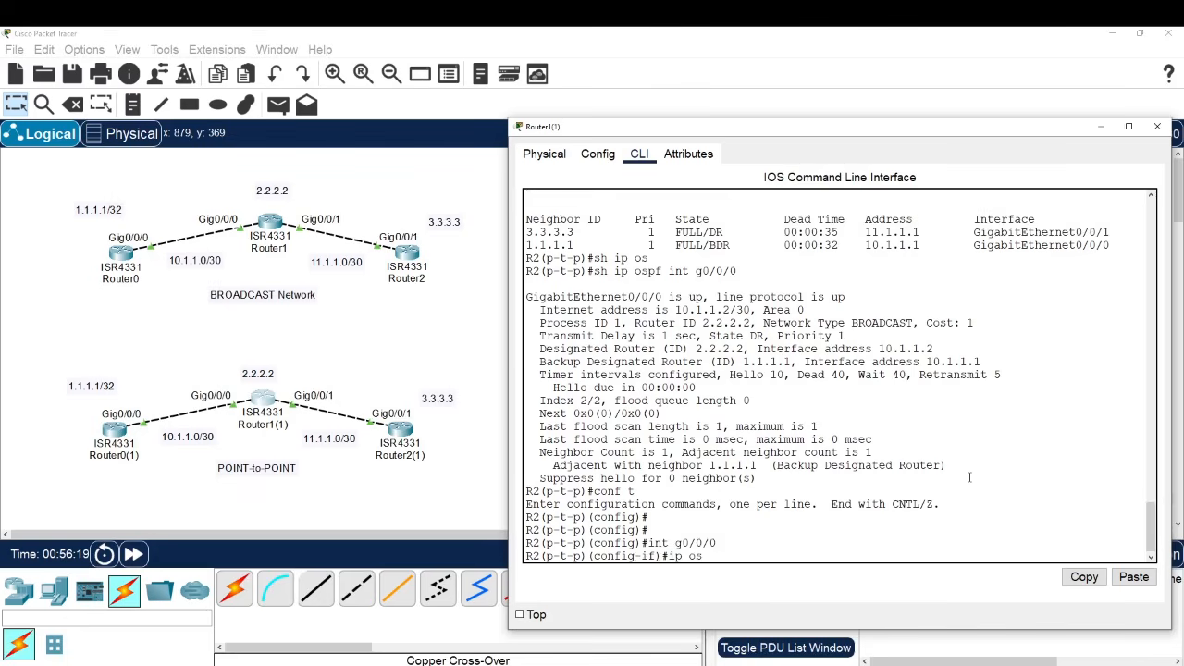
text(s)
key(Tab)
text(ne)
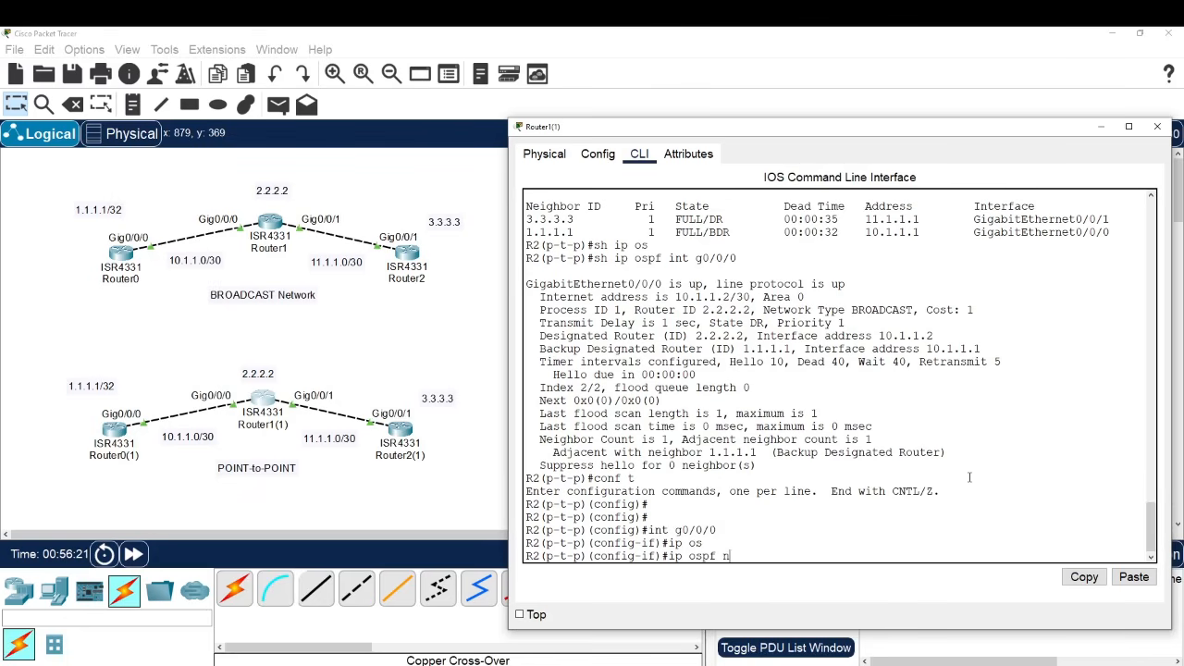
key(Tab)
text(p)
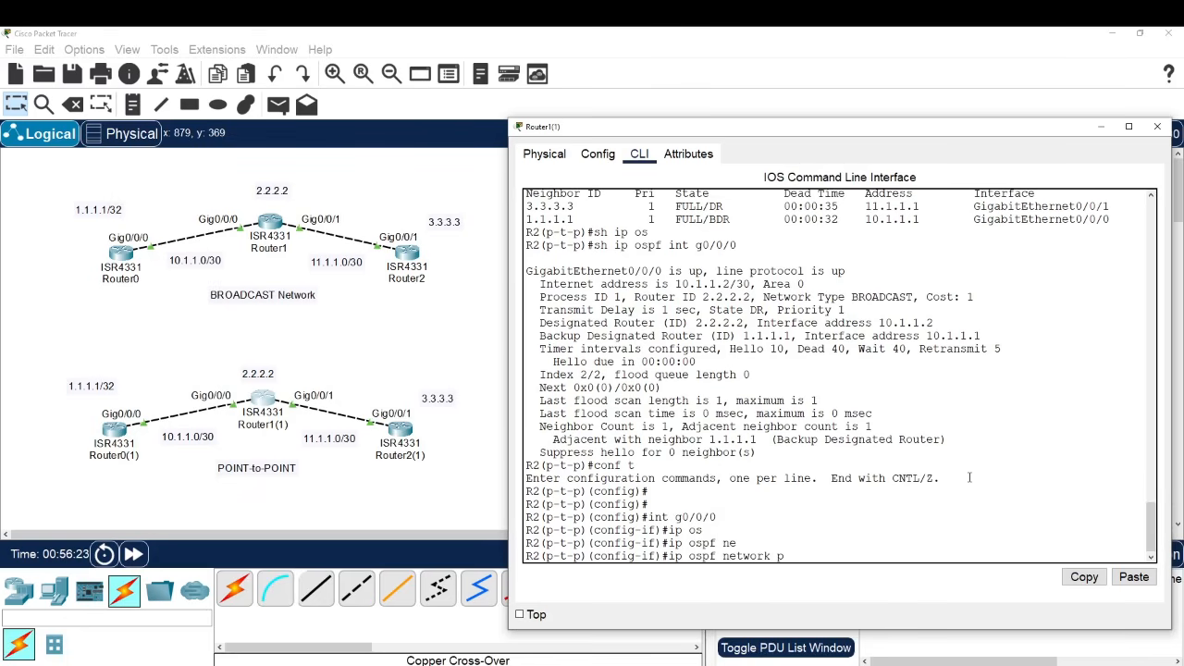
key(Tab)
key(Return)
key(Return)
key(Return)
key(Return)
key(Return)
key(Return)
- End the configuration session on Router1(1) and return to privileged EXEC mode
text(e)
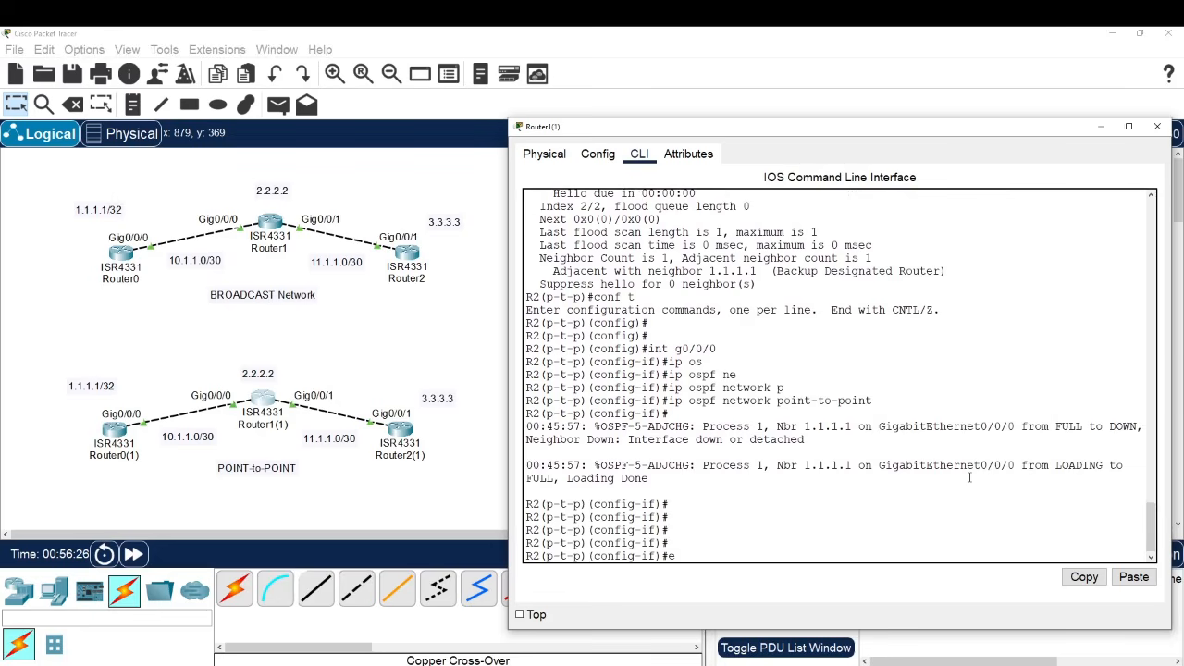
text(nd)
key(Return)
key(Return)
key(Return)
key(Return)
key(Return)
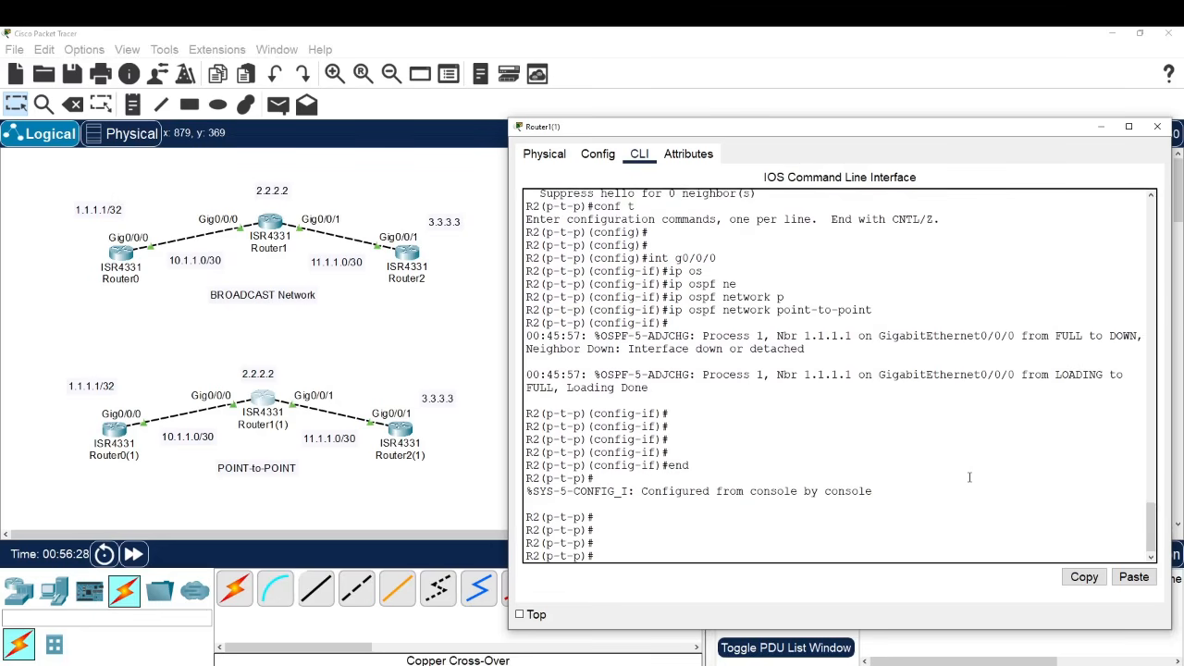
- Run sh ip ospf int g0/0/0 on Router1(1) and check the interface's network type
text(sh ip ospf int g0/0/0)
key(Return)
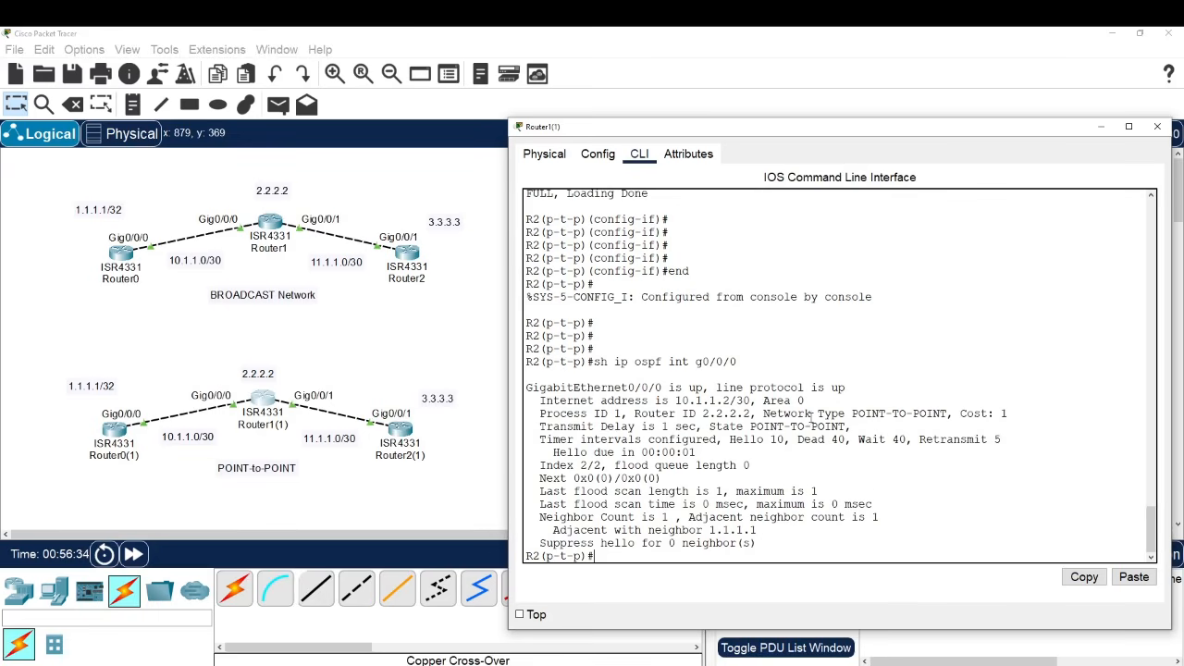
drag(804, 417, 961, 415)
click(832, 549)
- Run sh ip ospf neighbor again on Router1(1) by recalling it from the command history
key(Return)
key(Return)
key(Up)
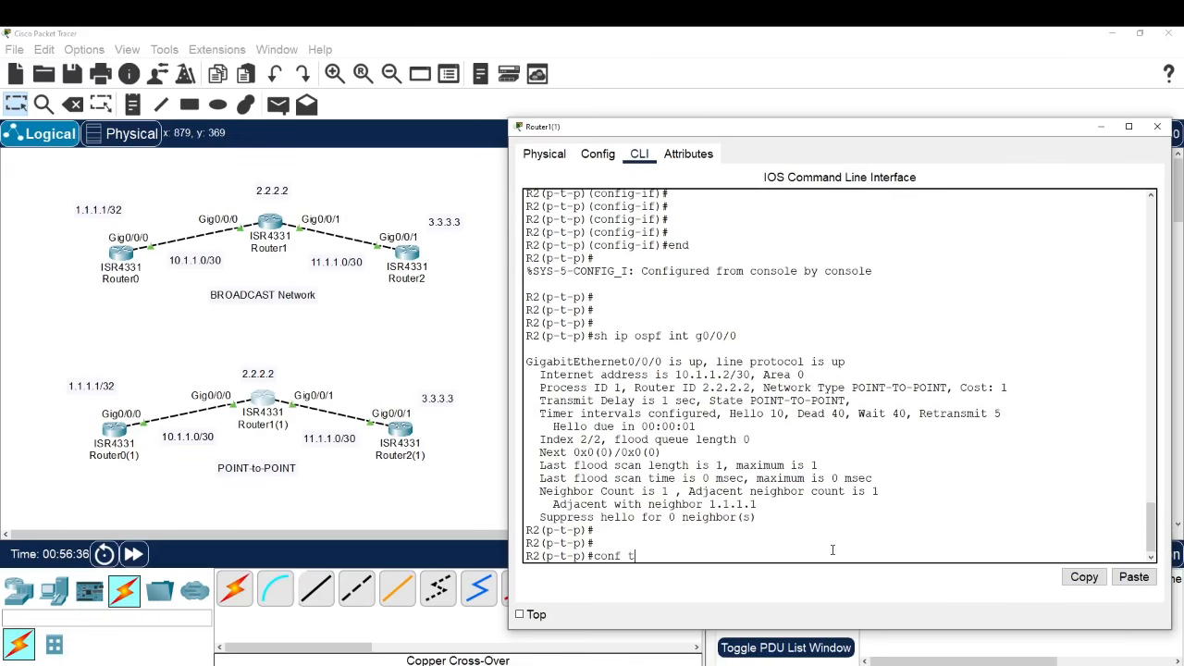
key(Up)
key(Return)
- Compare the states and priority values of neighbors 1.1.1.1 and 3.3.3.3 in Router1(1)'s neighbor table
drag(523, 543, 744, 543)
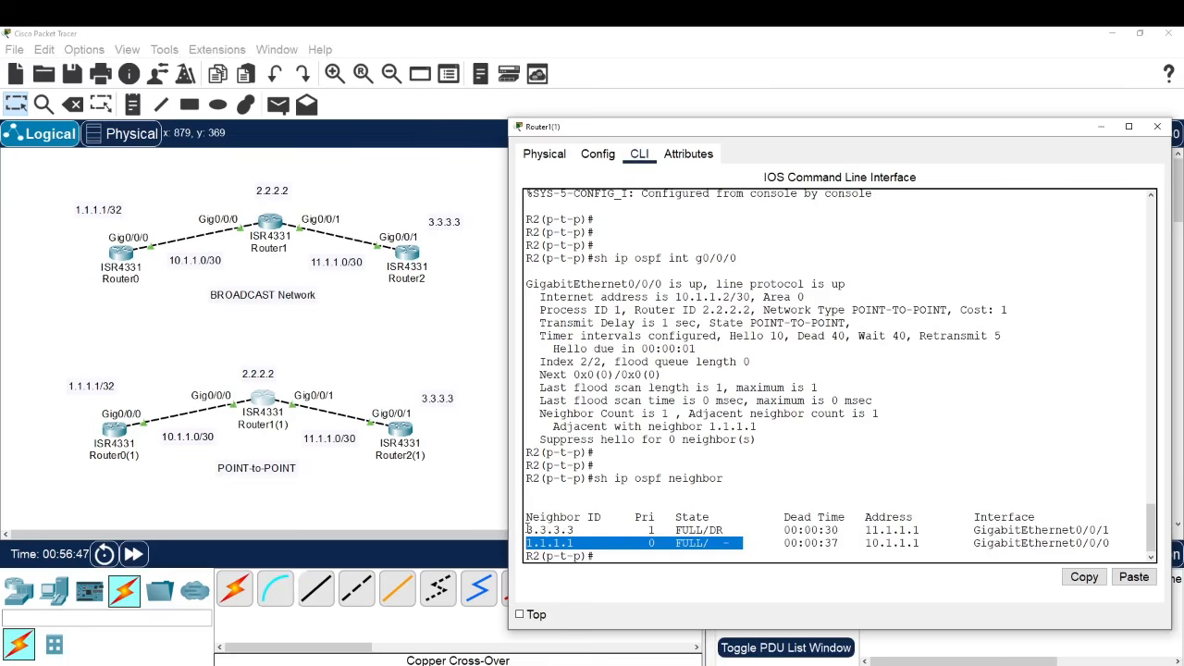
drag(526, 530, 654, 530)
click(729, 524)
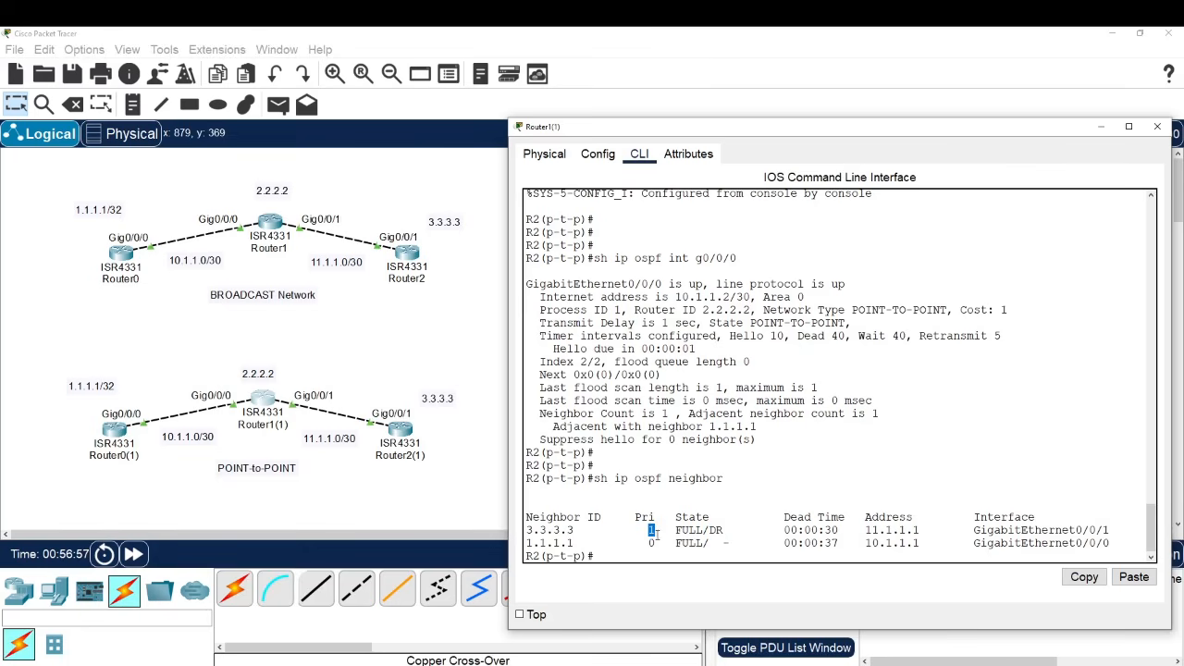
click(646, 530)
mouse_move(647, 530)
mouse_down()
mouse_move(662, 530)
mouse_move(662, 543)
mouse_up()
click(638, 543)
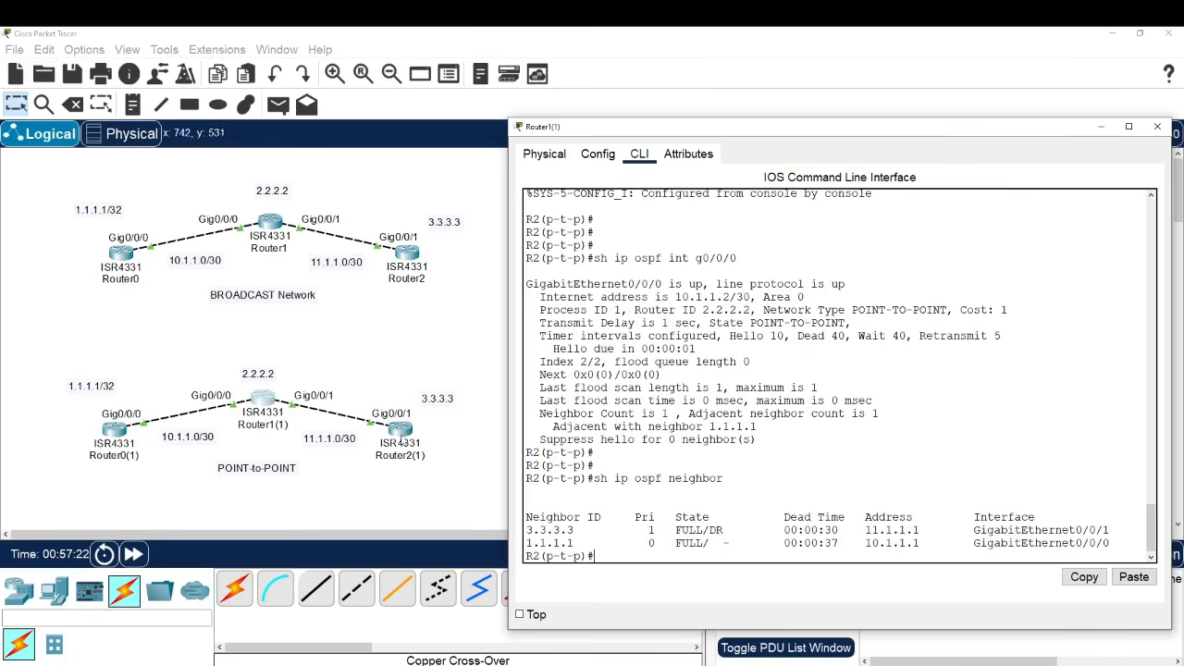
- Open Router2(1)'s command line, run sh ip ospf ne and widen the console window to read the table
click(401, 435)
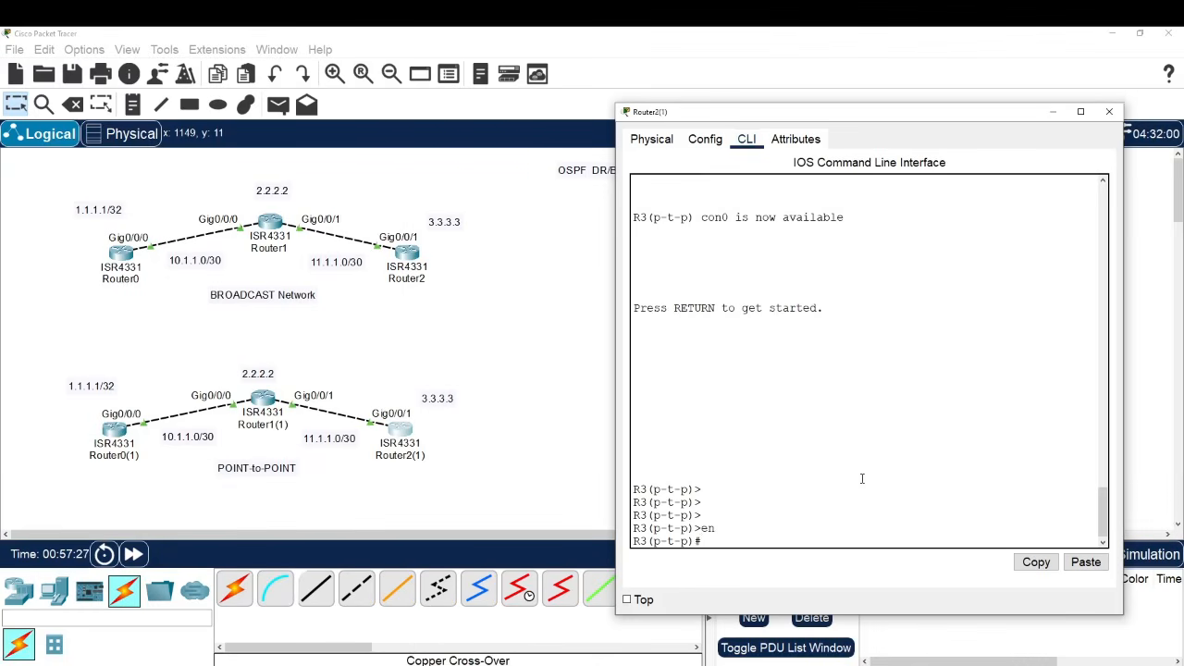
text(sh ip os)
key(Tab)
text(ne)
key(Return)
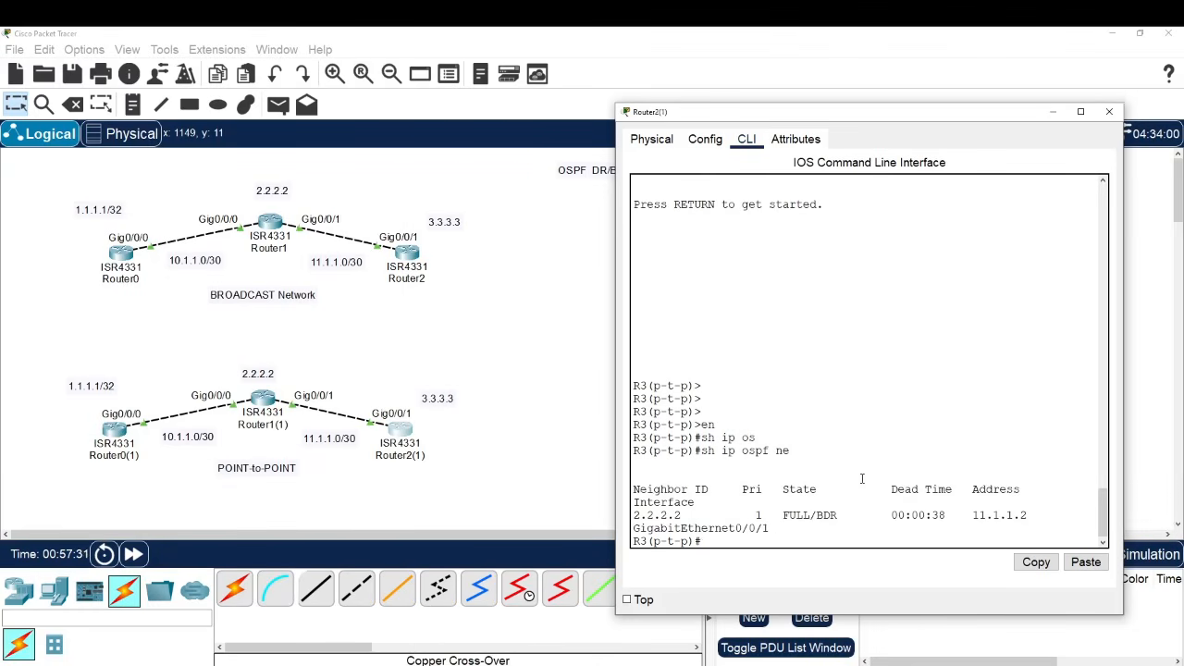
drag(616, 491, 493, 472)
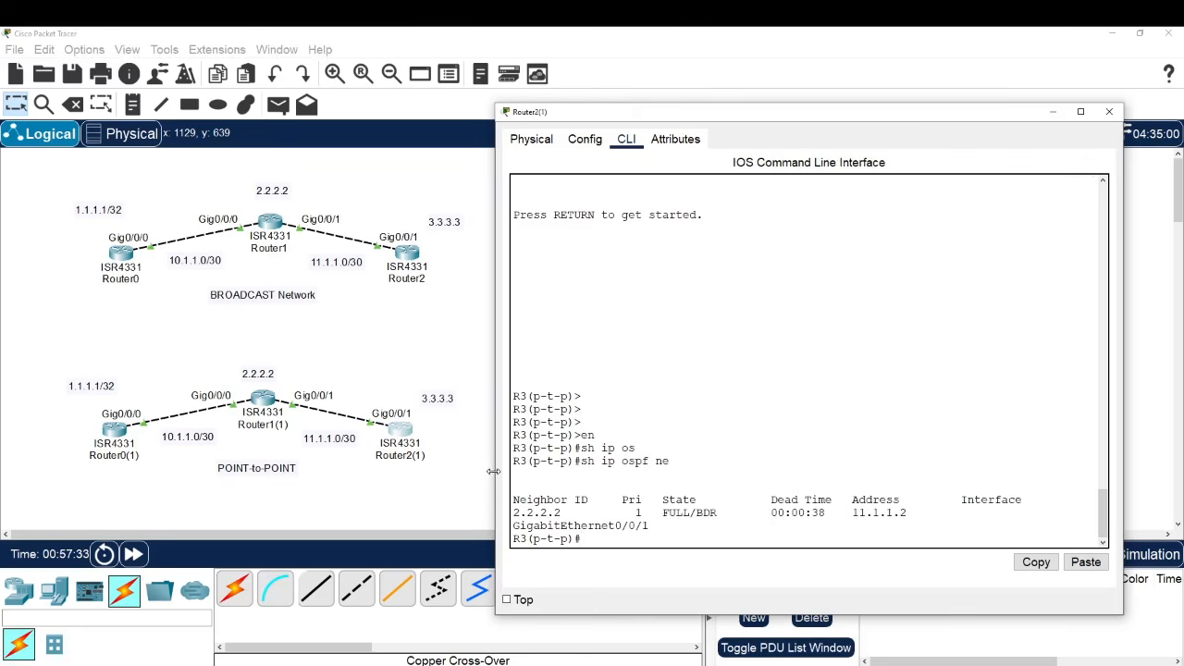
- Examine the state of neighbor 2.2.2.2 on Router2(1) and widen the console until its row fits on one line
drag(514, 512, 732, 515)
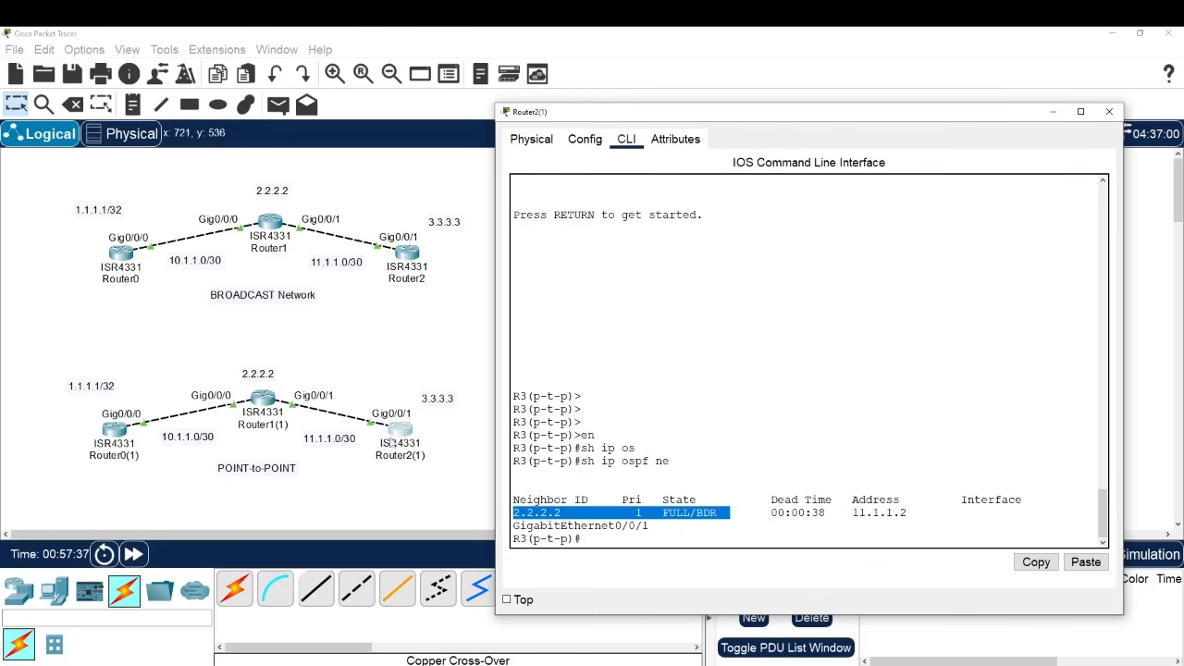
click(683, 540)
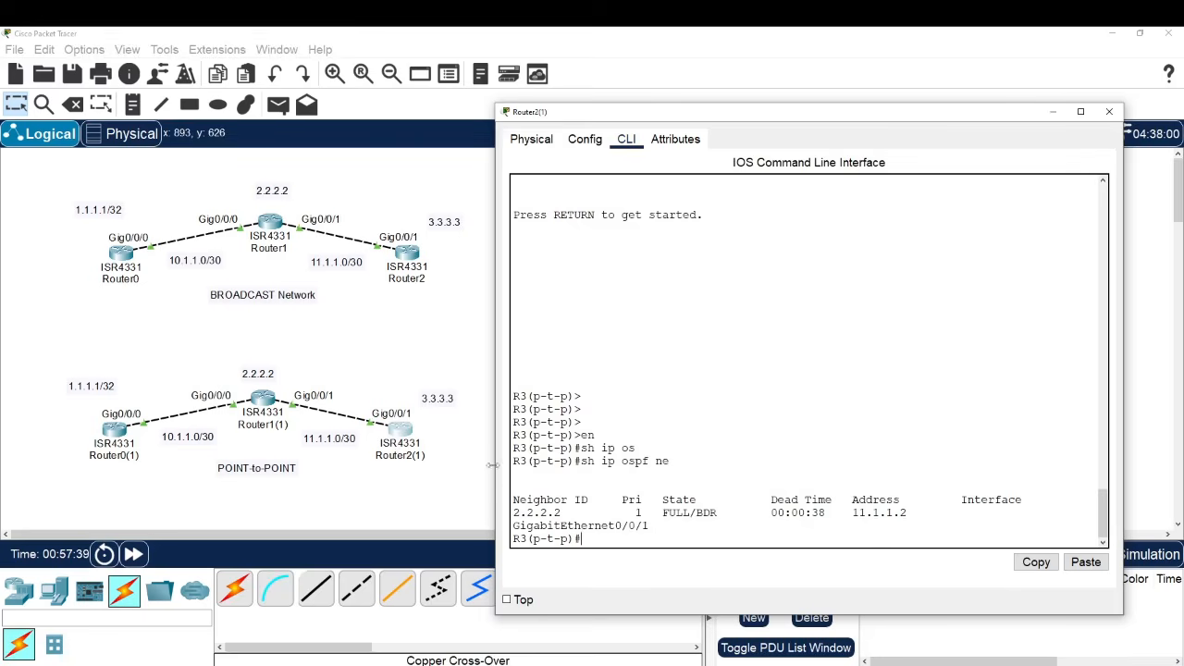
drag(497, 474, 462, 474)
key(Return)
key(Return)
key(Return)
- Run sh ip ospf int g0/0/1 on Router2(1) and check the interface's network type
text(sh ip os)
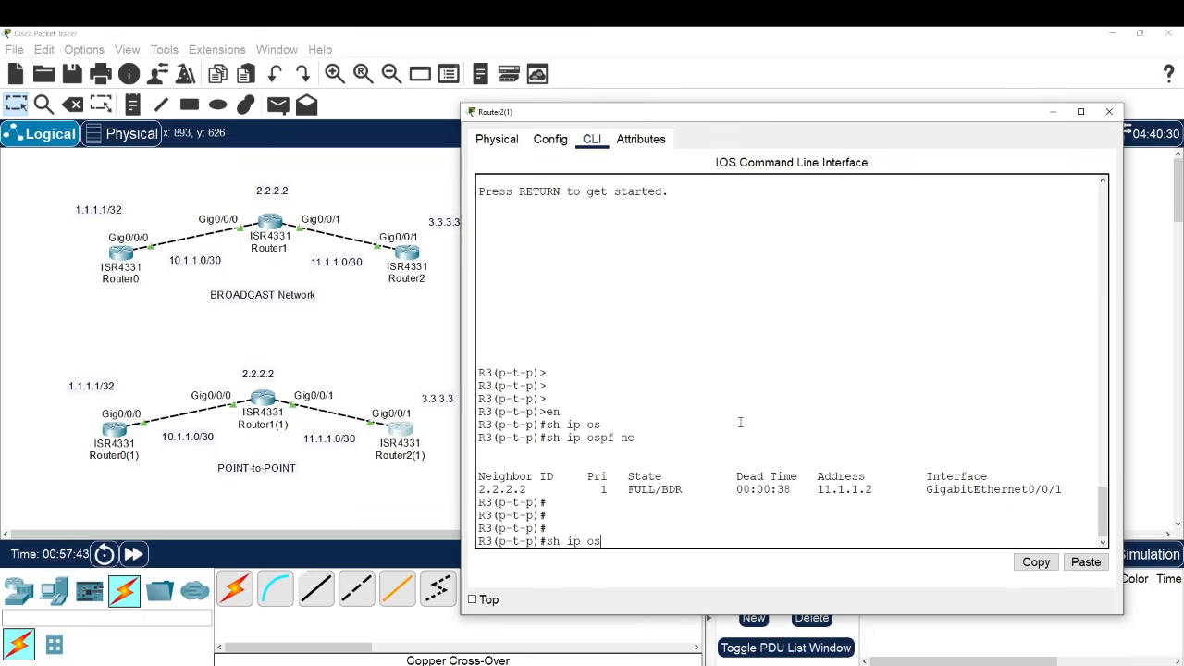
key(Tab)
text(i)
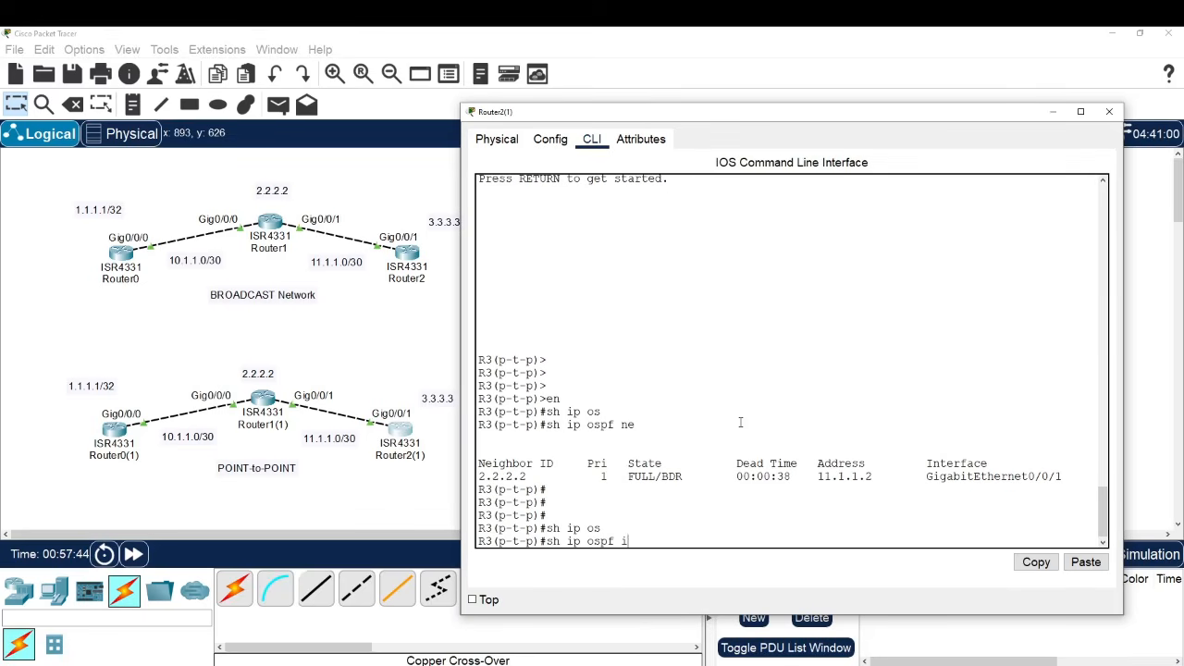
text(nt g0/0/1)
key(Return)
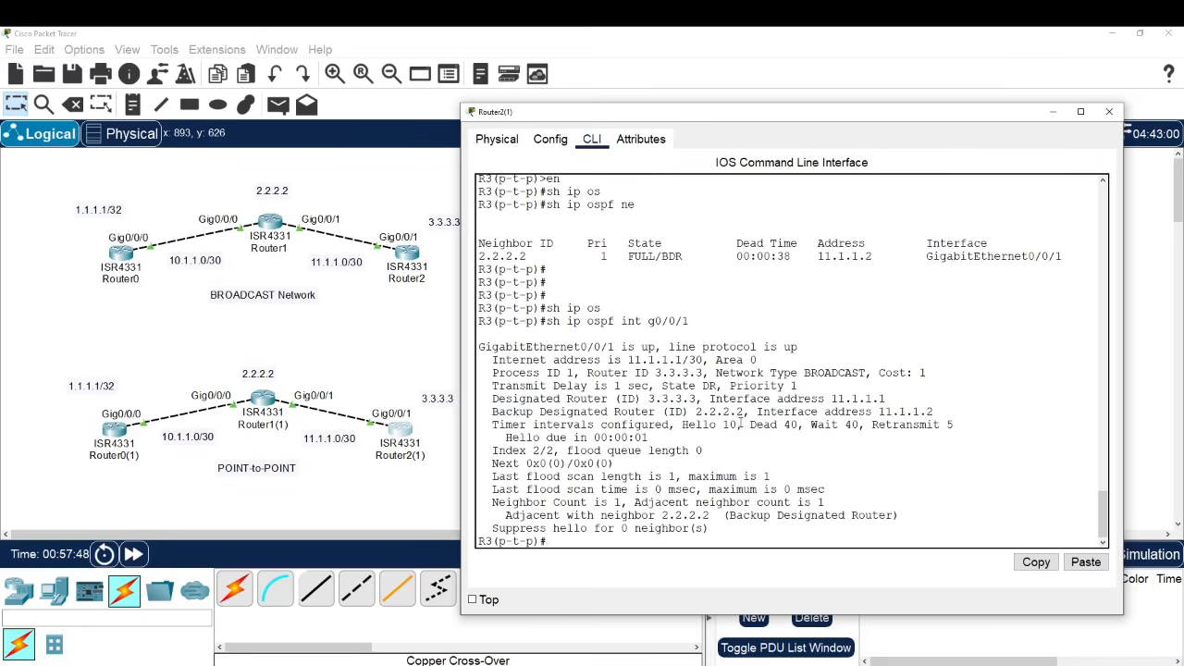
drag(736, 375, 872, 375)
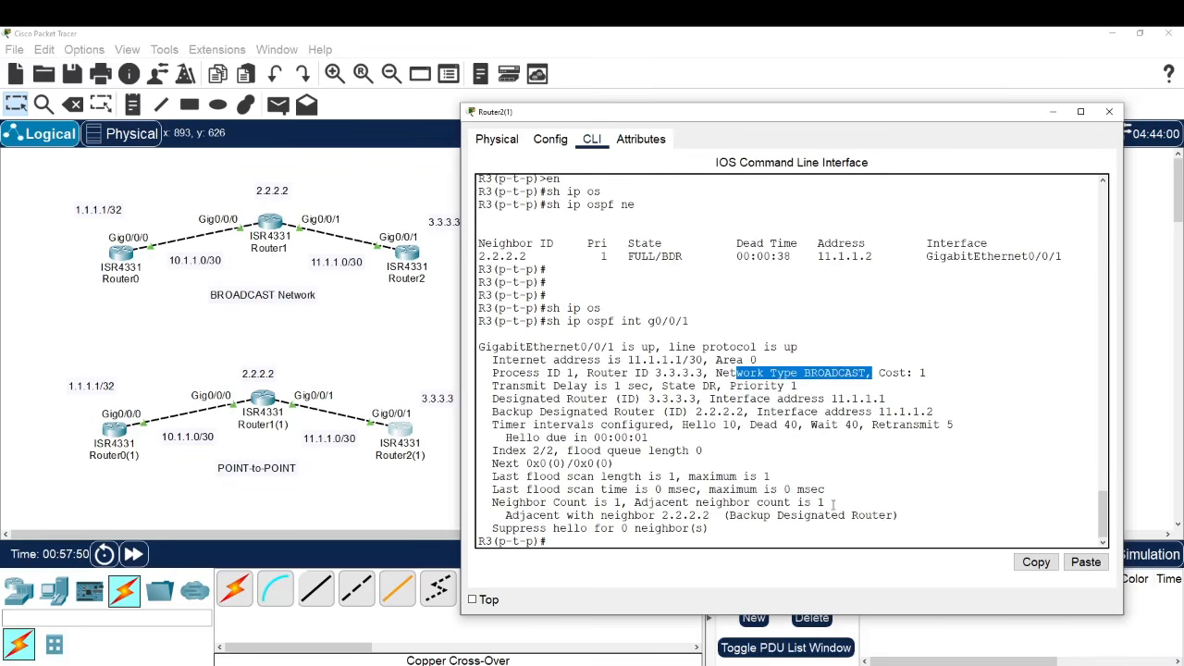
click(826, 537)
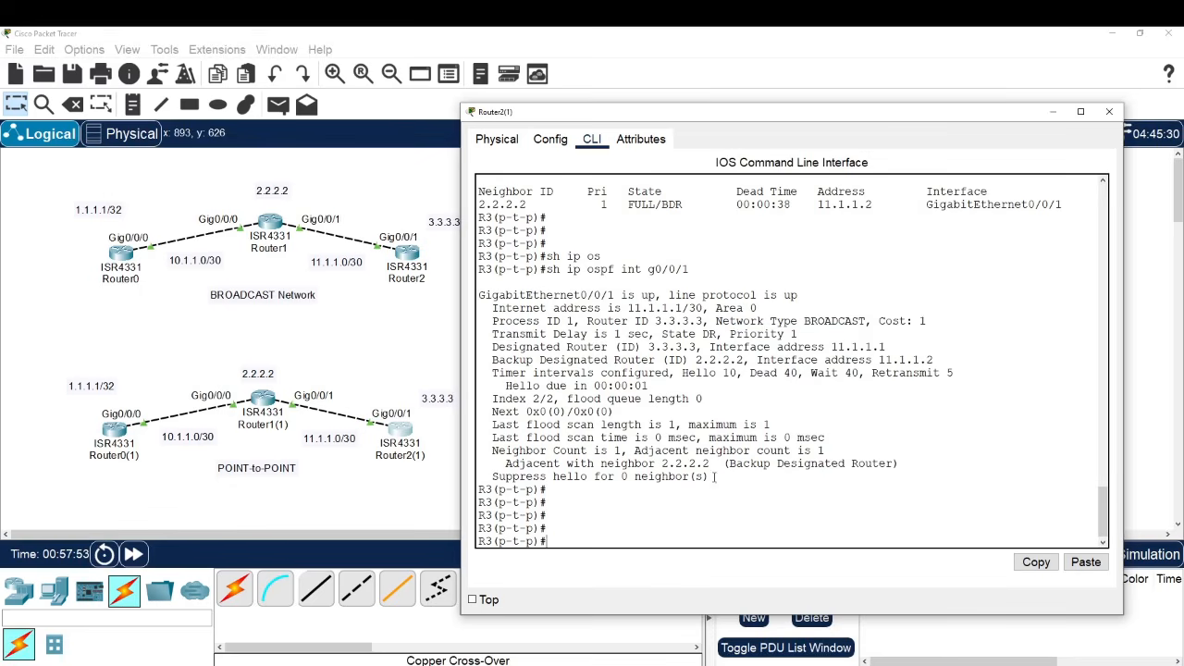
- Open the command line of Router1 in the broadcast network and enter privileged EXEC mode
click(369, 369)
click(270, 222)
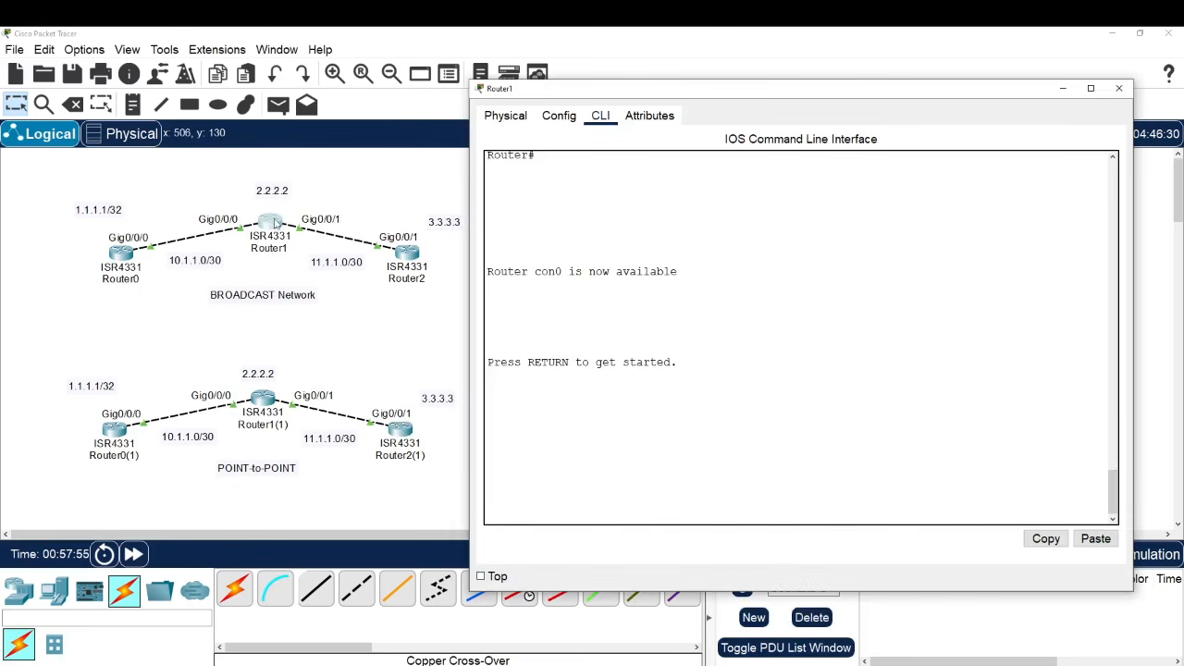
key(Return)
key(Return)
key(Return)
key(Return)
text(en)
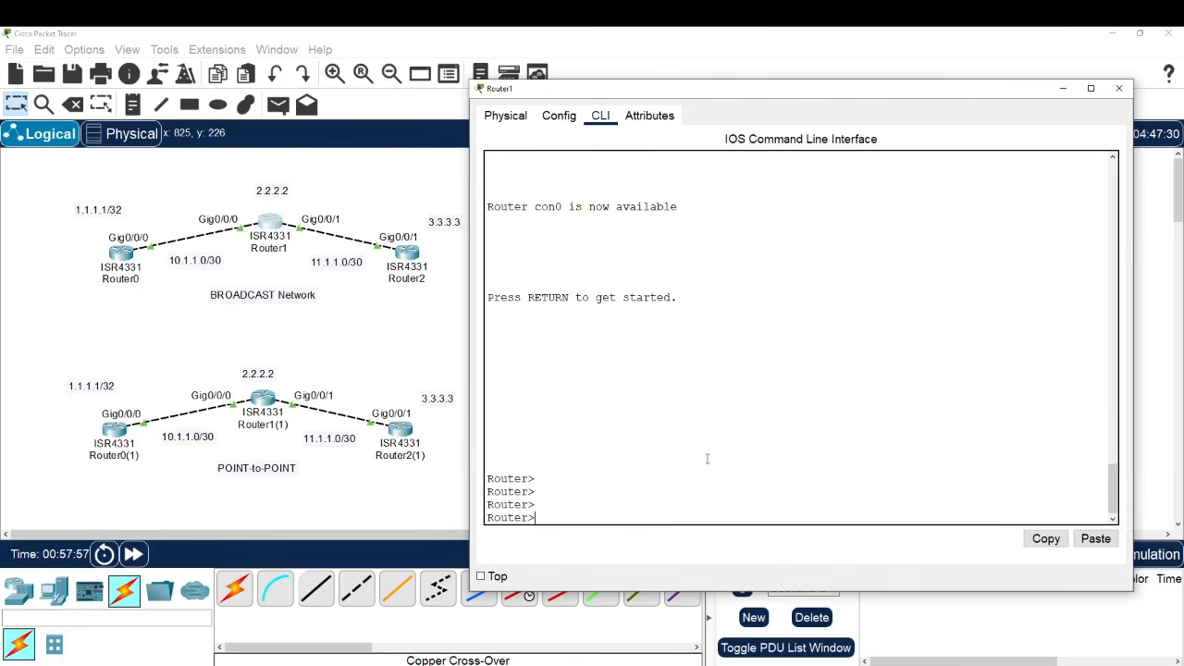
key(Return)
key(Return)
key(Return)
- Run sh ip ospf neighbor on the broadcast network's Router1 and examine the states of neighbors 1.1.1.1 and 3.3.3.3
text(sh ip )
text(o)
key(BackSpace)
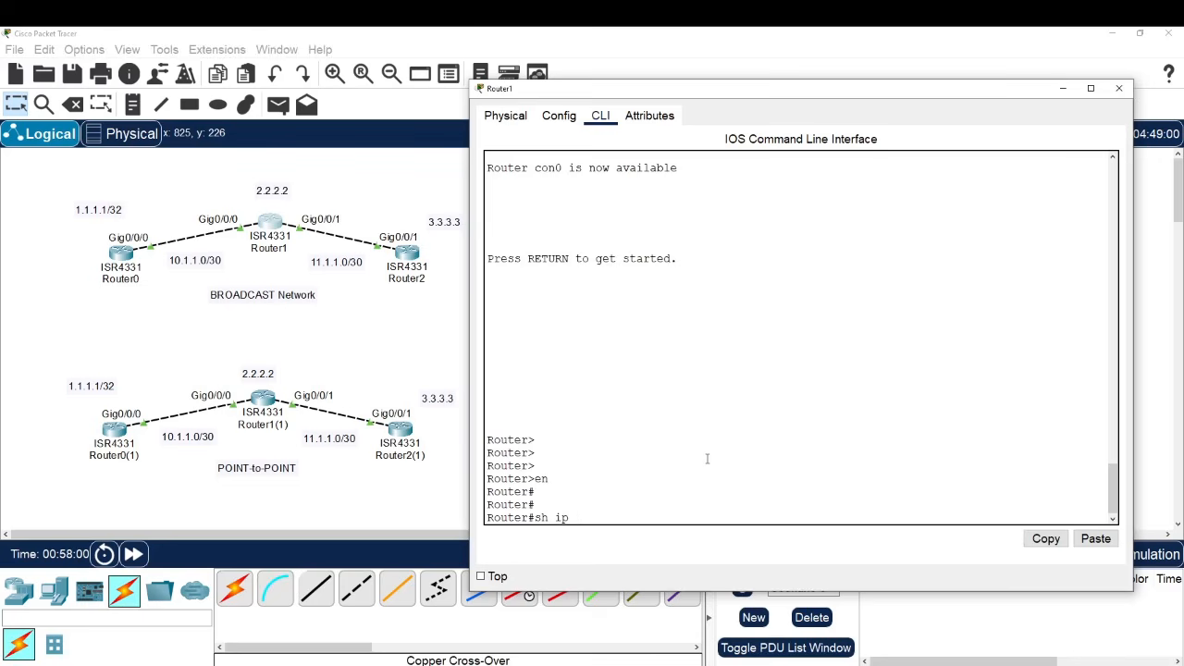
text(os)
key(Tab)
text(q)
key(BackSpace)
text(ne)
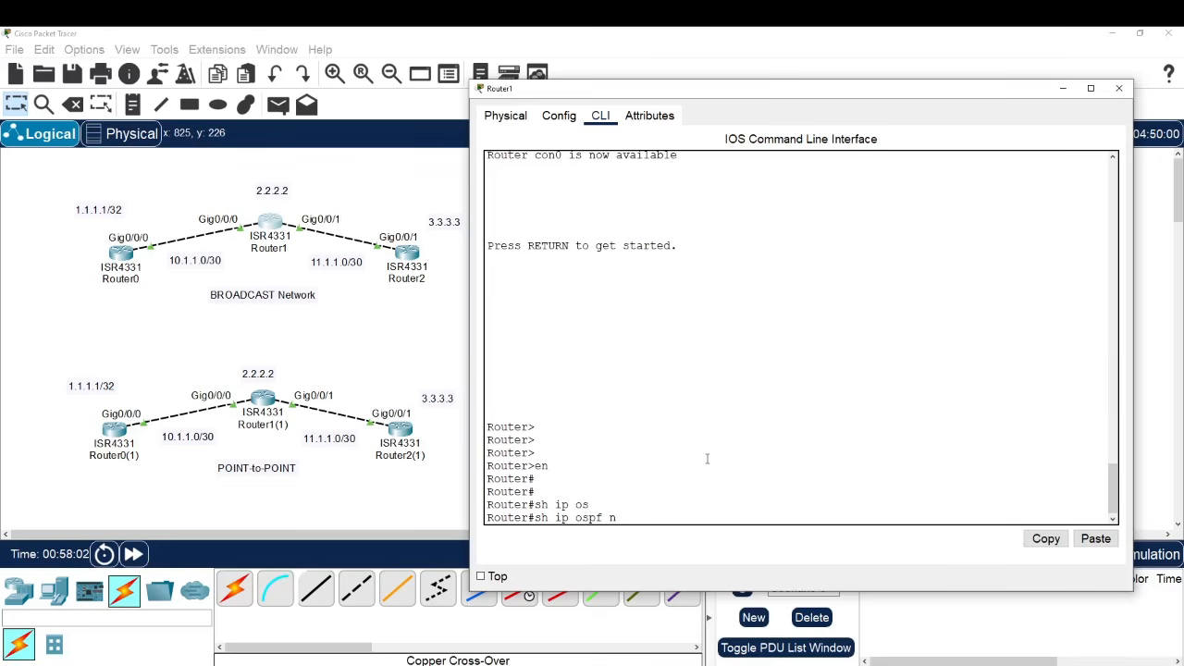
key(Tab)
key(Return)
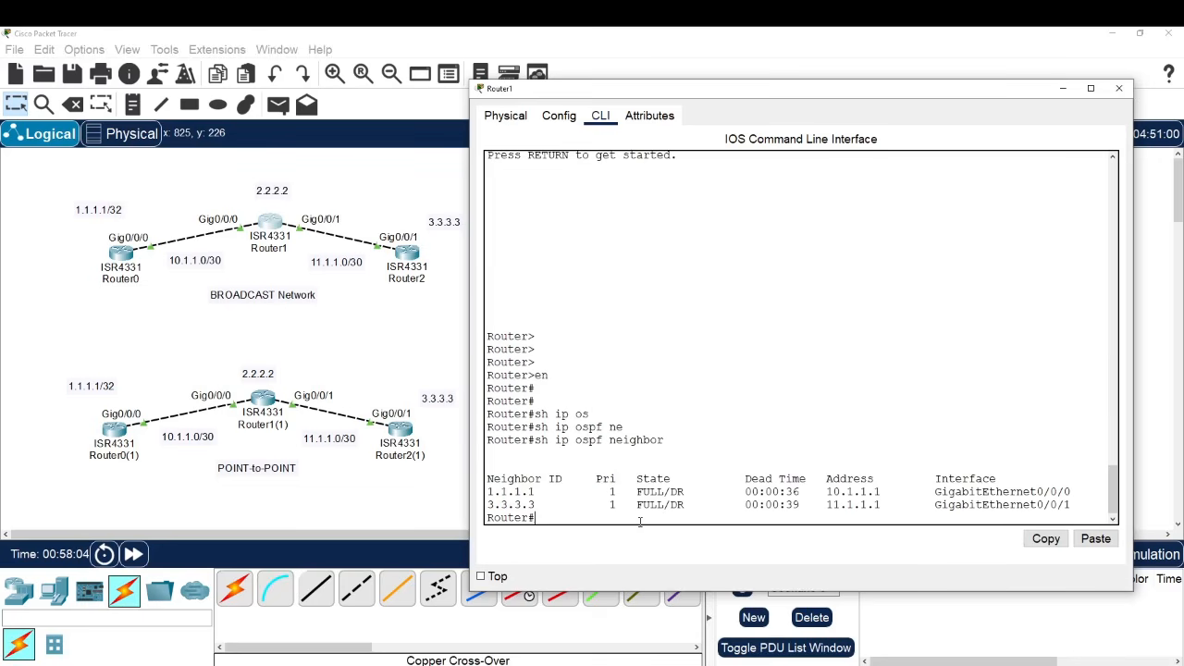
drag(637, 492, 700, 508)
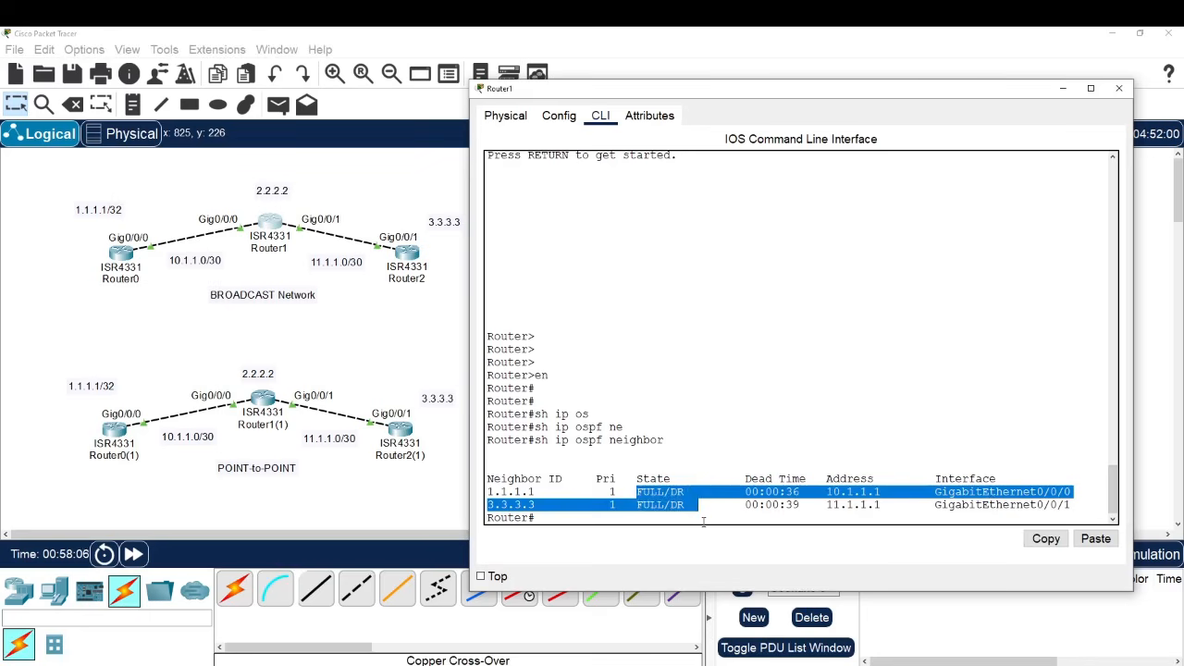
click(703, 522)
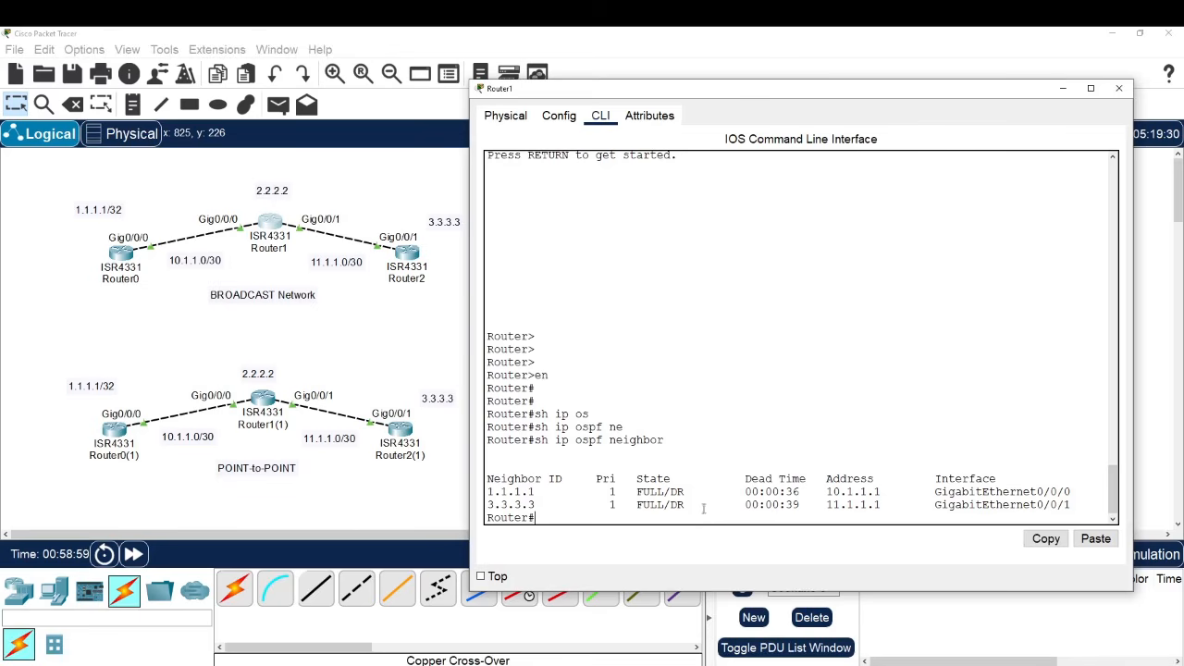
- Highlight the two link segments beside Router1 in the broadcast network, and the multi-access network around Switch0
click(90, 309)
drag(84, 306, 228, 196)
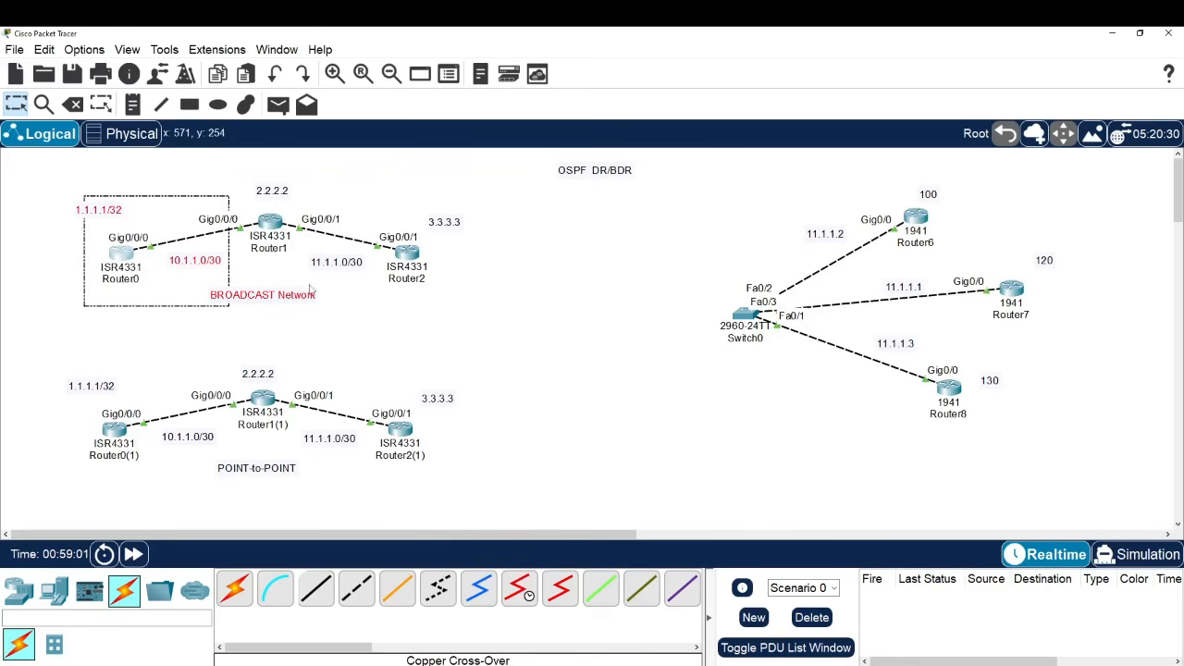
drag(301, 321, 398, 203)
click(531, 346)
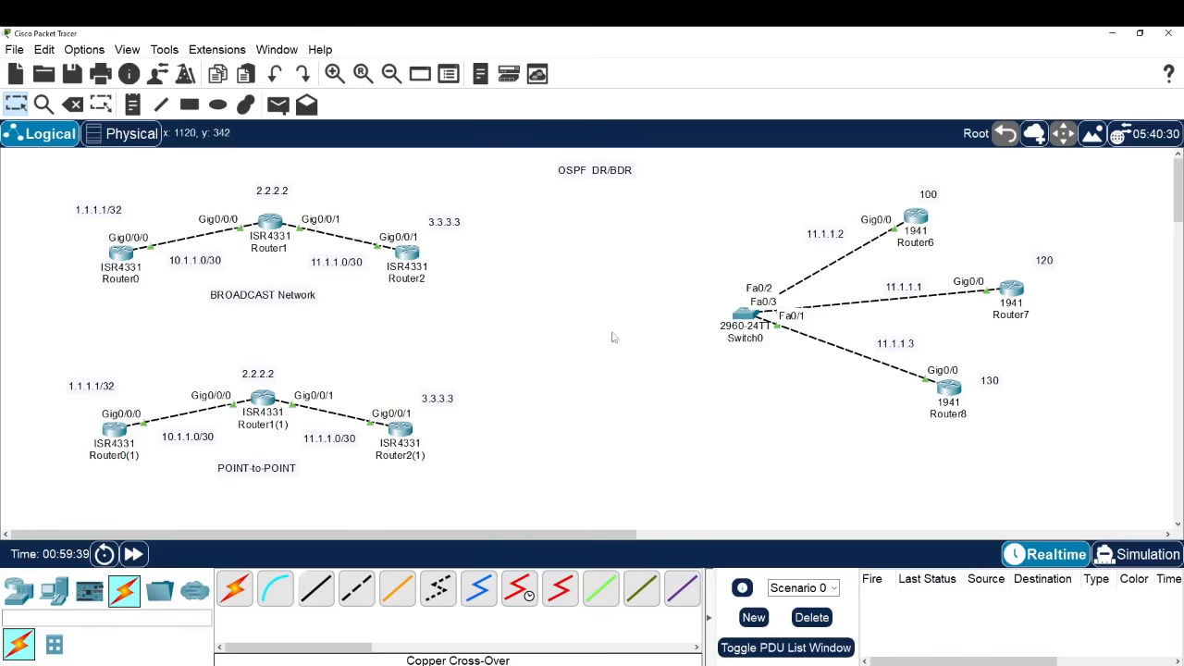
drag(685, 427, 1077, 176)
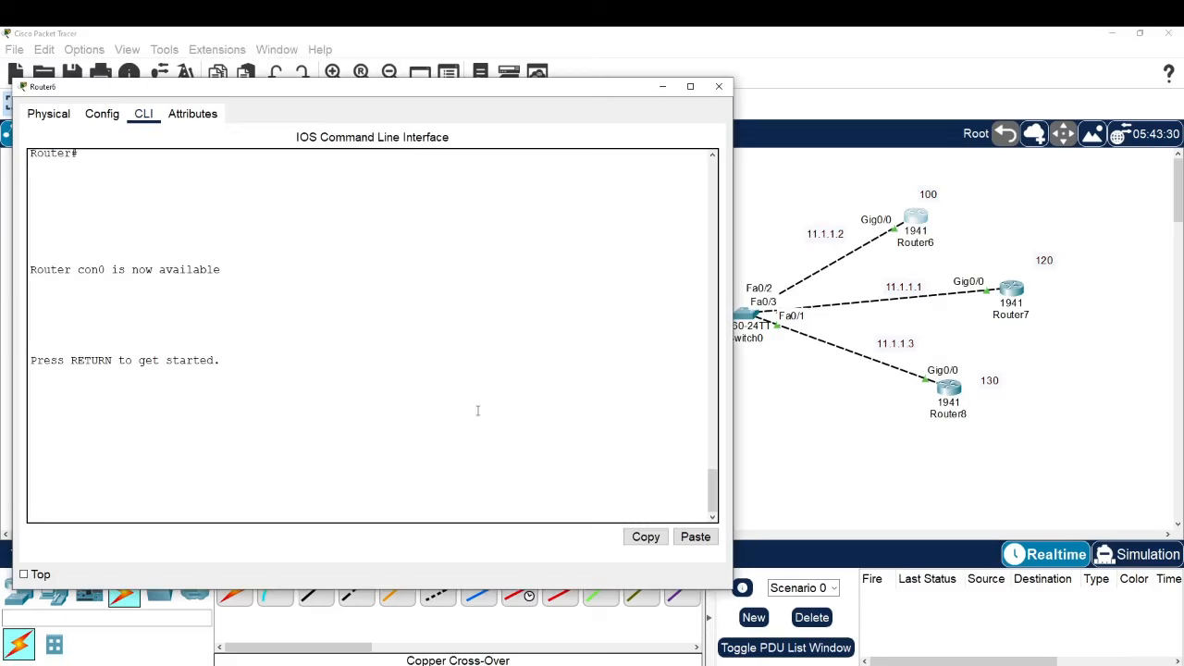
- Open the command line of Router6 in the multi-access network and enter privileged EXEC mode
key(Return)
key(Return)
key(Return)
key(Return)
text(en)
key(Return)
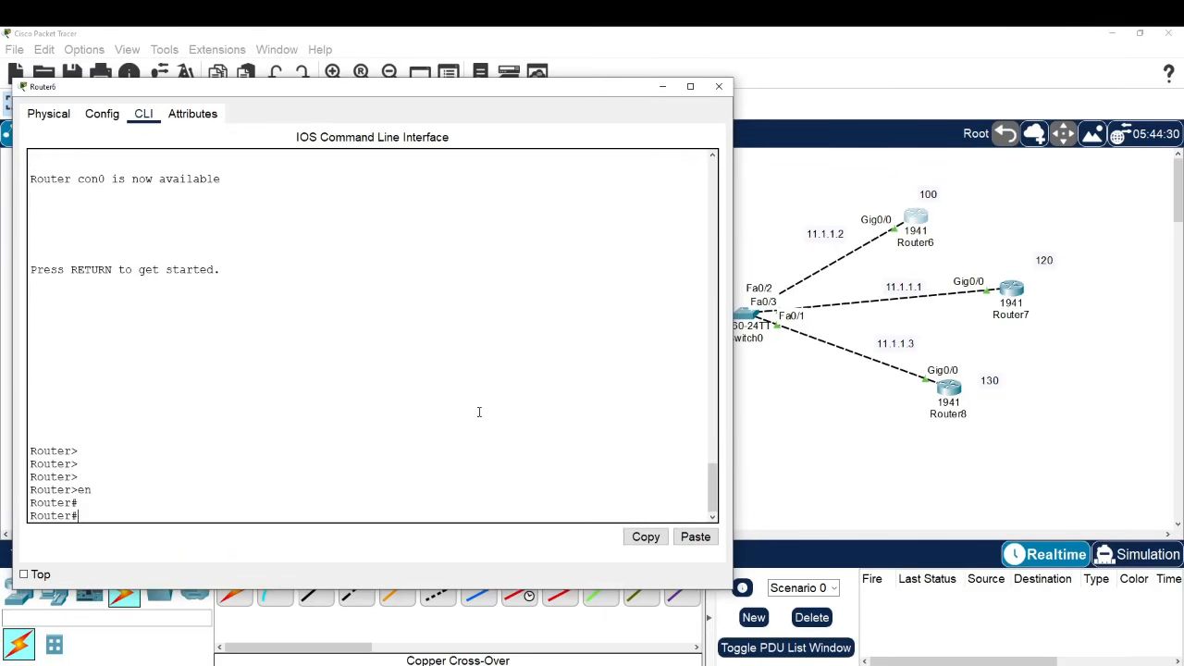
- Run sh ip ospf ne on Router6 to list its OSPF neighbors and their DR/BDR states
text(sh ip os)
key(Tab)
text(ne)
key(Return)
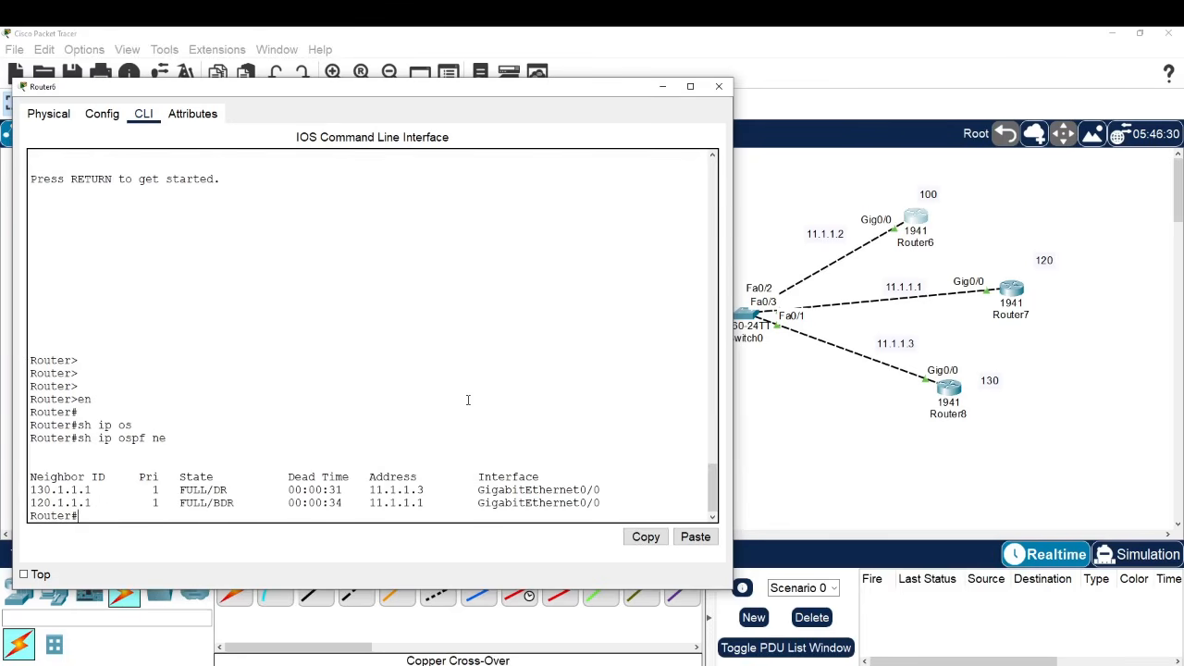
- Examine the DR/BDR states of neighbors 130.1.1.1 and 120.1.1.1 in Router6's OSPF neighbor list
drag(31, 490, 163, 491)
drag(28, 489, 93, 490)
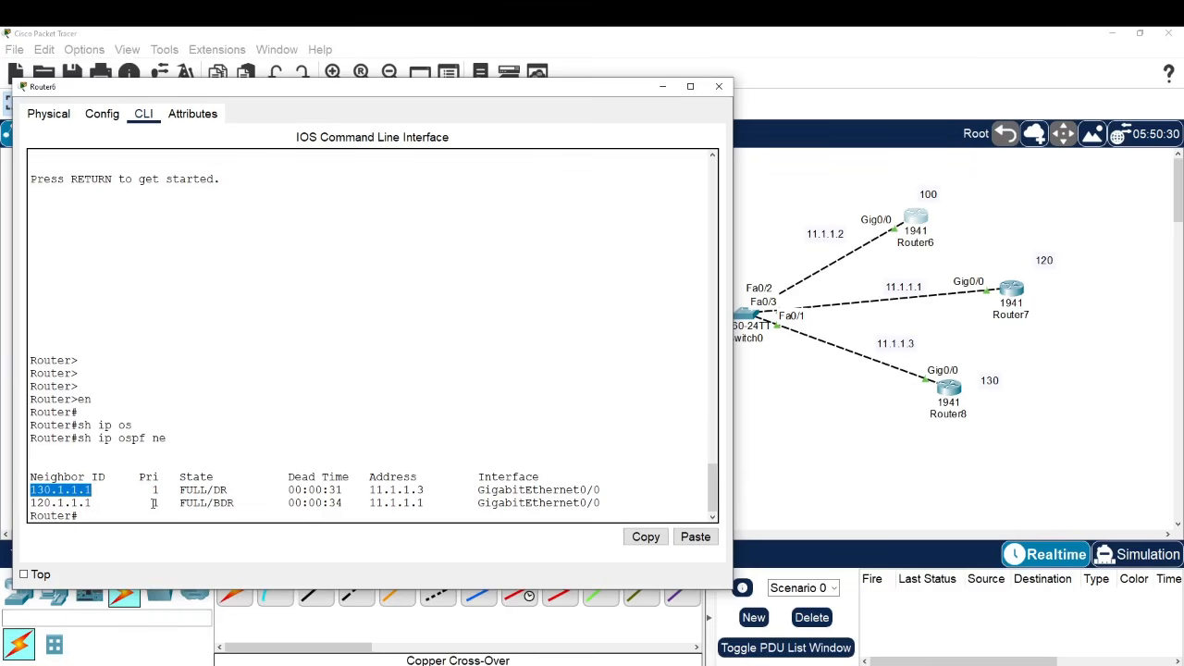
drag(30, 502, 91, 502)
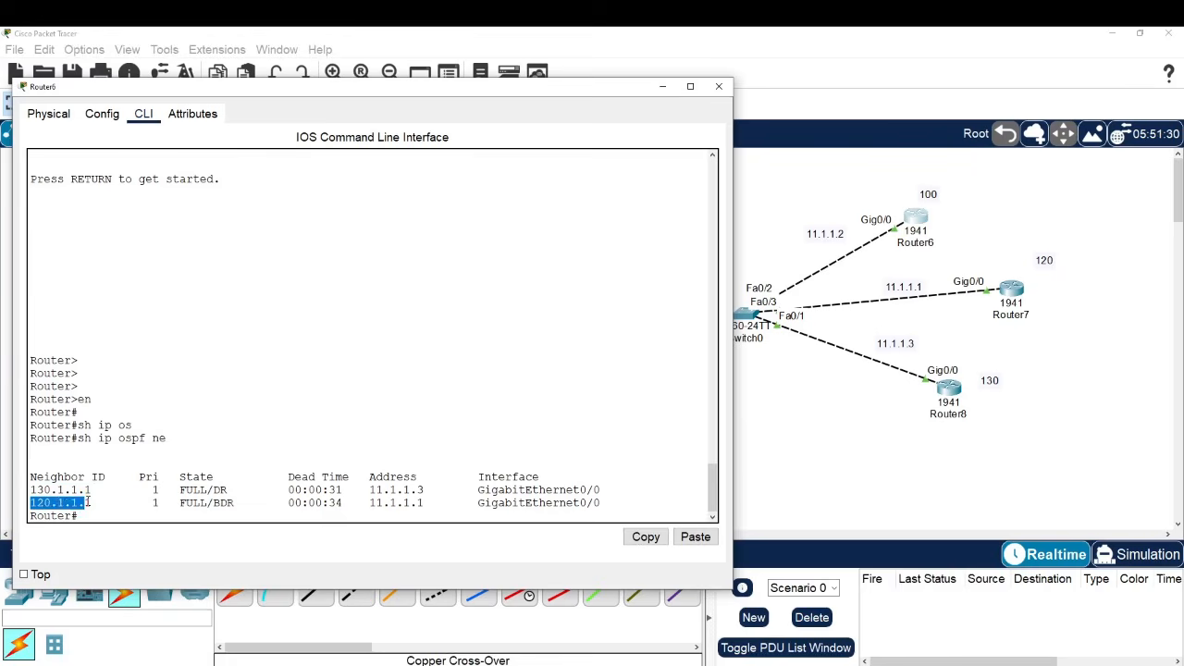
click(125, 502)
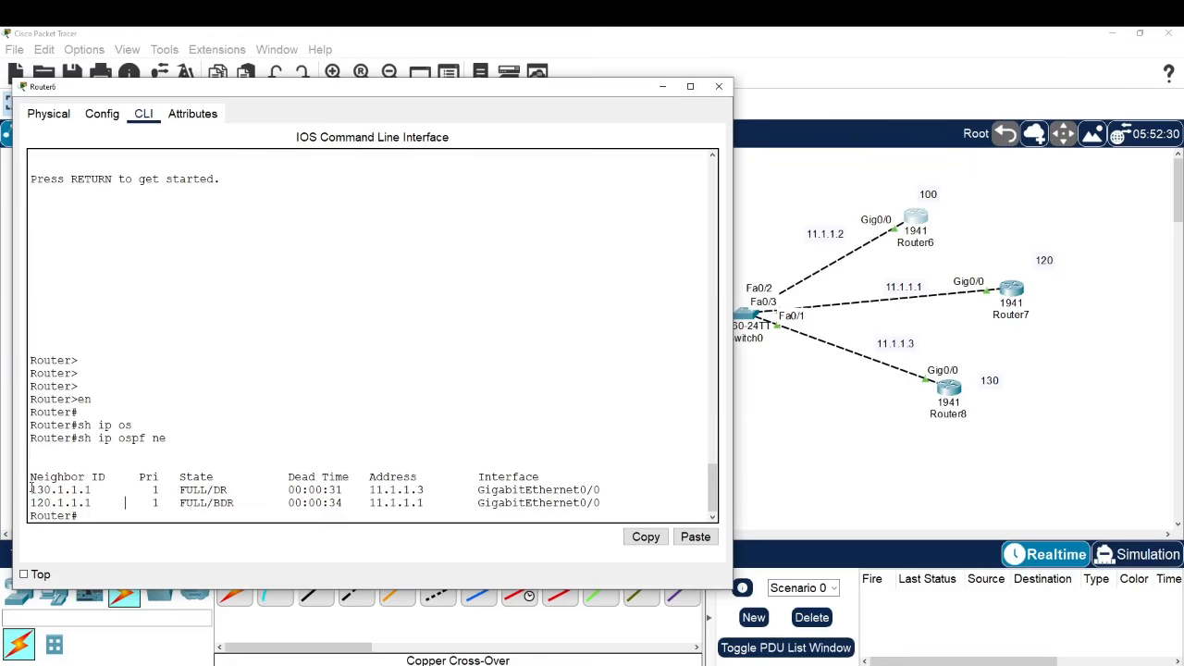
drag(31, 489, 262, 504)
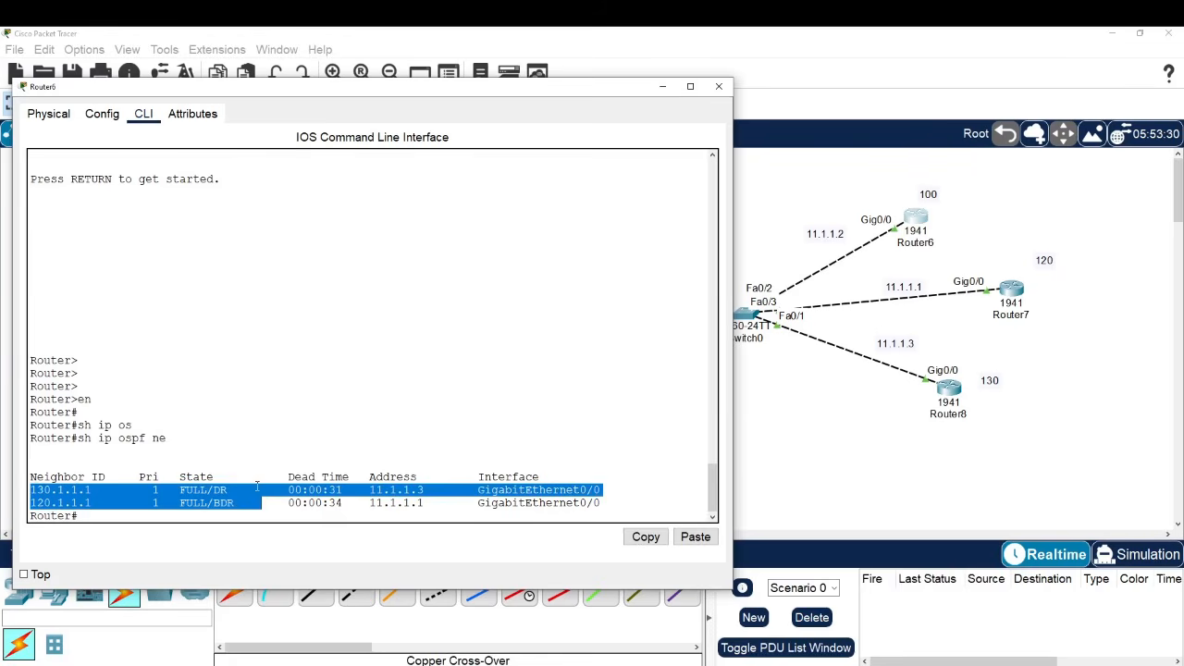
click(257, 487)
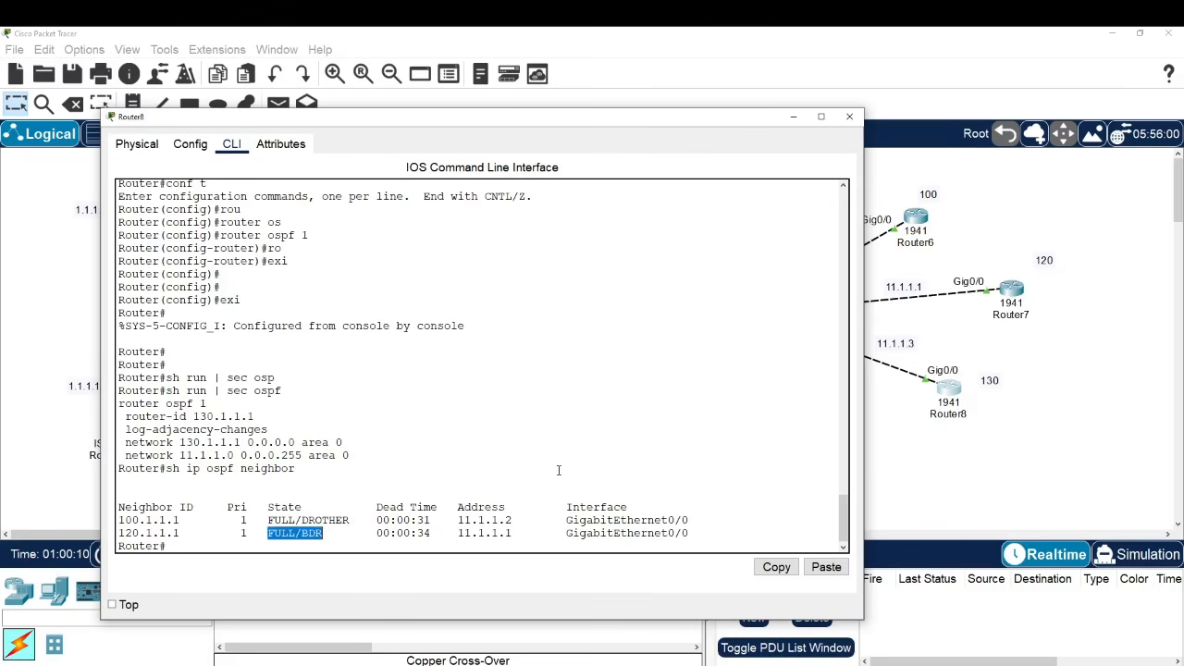
- Run sh ip ospf ne from privileged EXEC mode on Router8 to list its OSPF neighbors
click(559, 495)
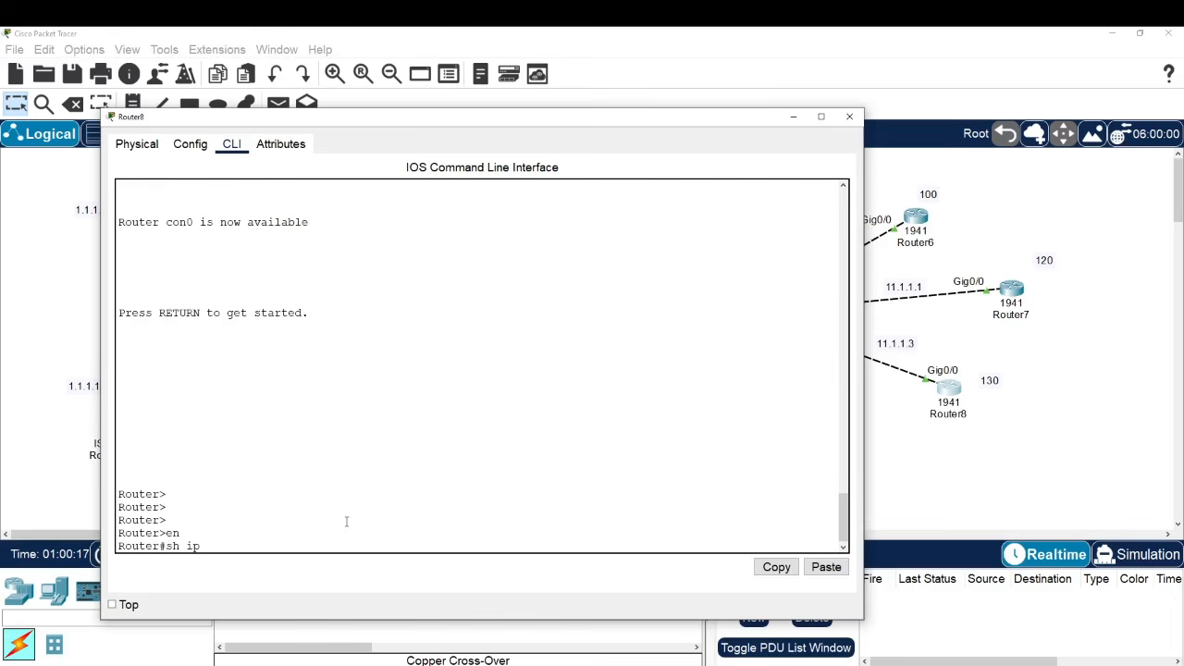
text(os)
key(Tab)
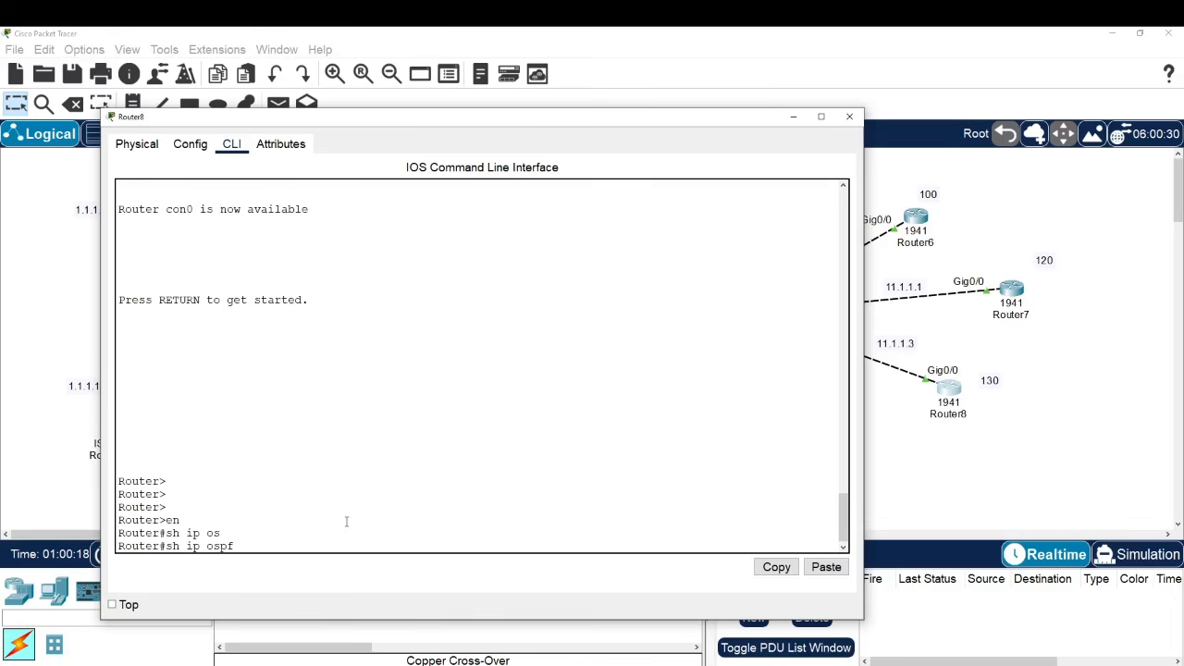
text(ne)
key(Return)
key(Return)
key(Return)
key(Return)
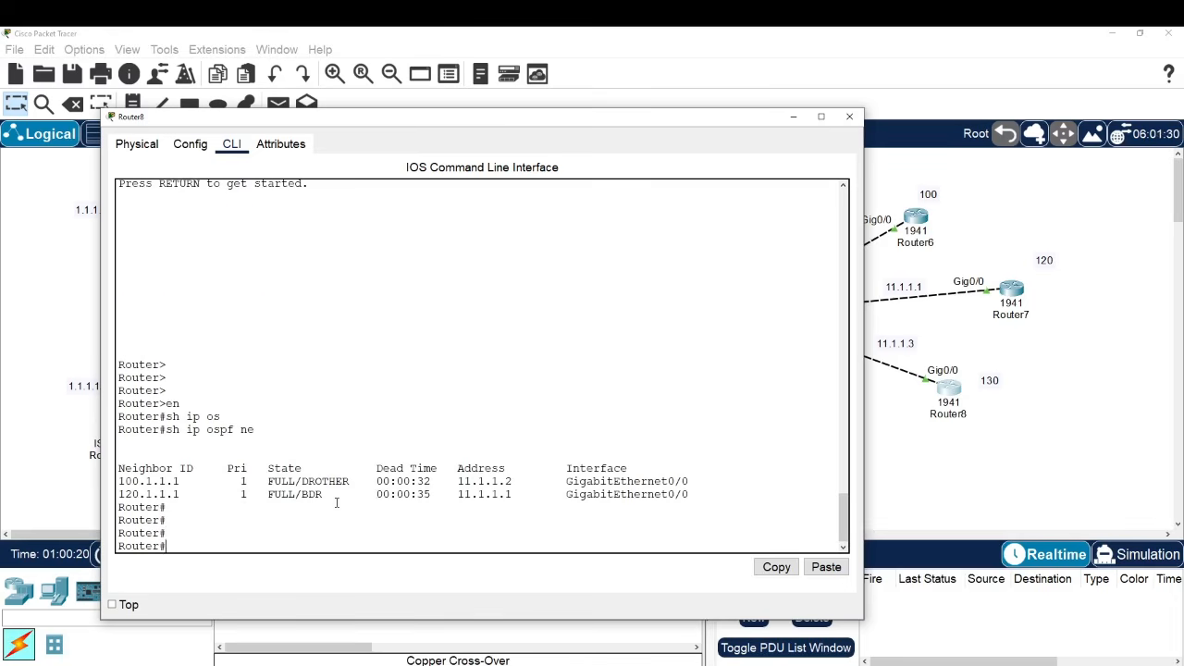
- Examine the state of neighbor 100.1.1.1 in Router8's OSPF neighbor list
drag(118, 479, 357, 481)
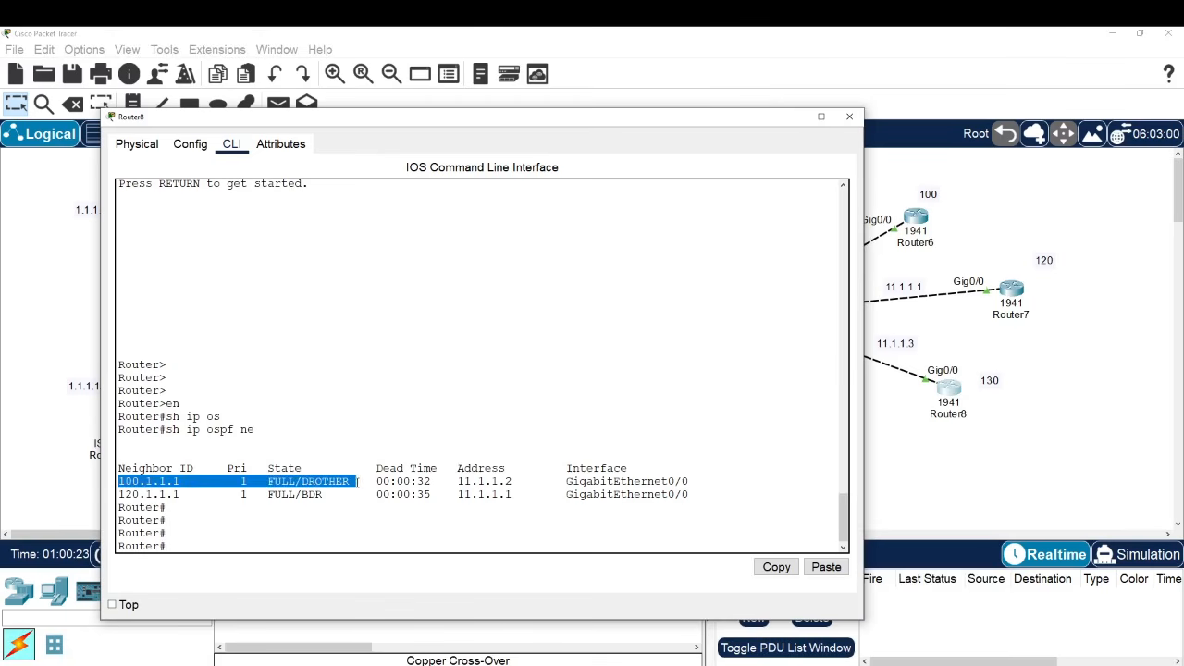
click(368, 546)
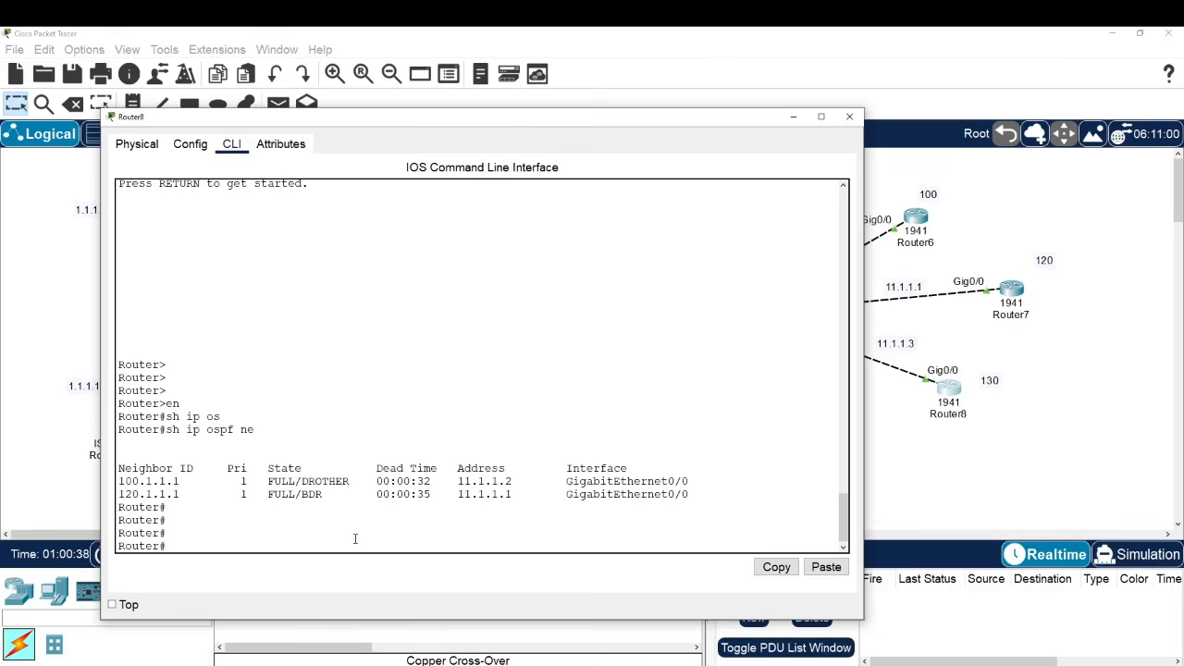
click(355, 540)
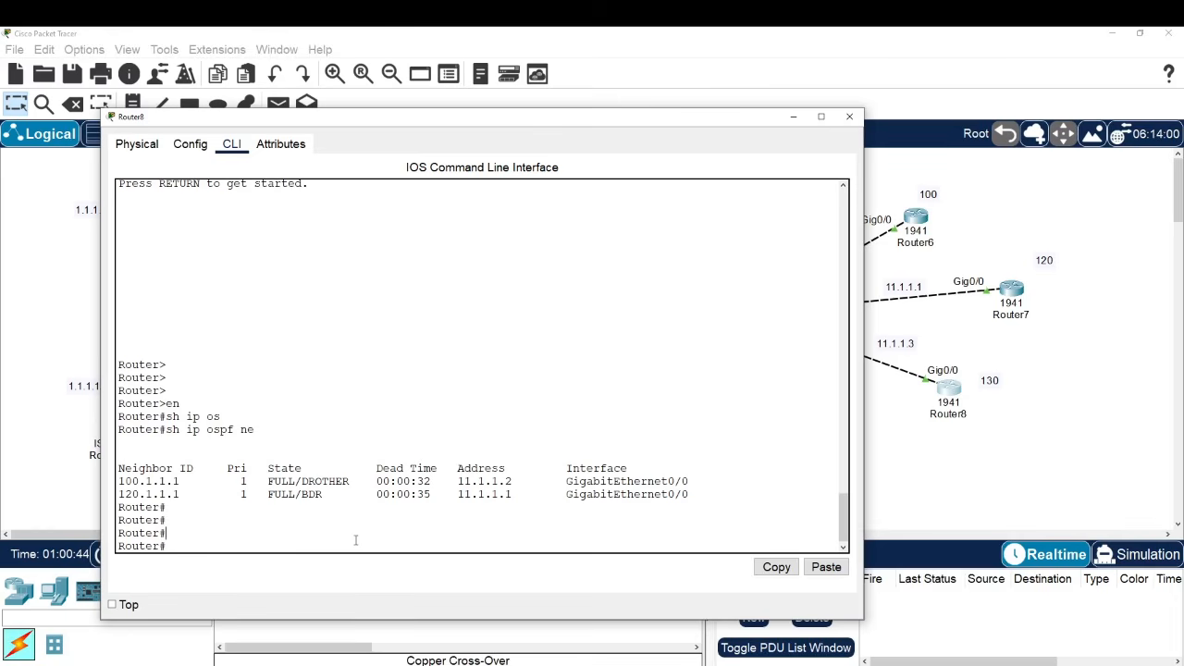
key(Return)
key(Return)
key(Return)
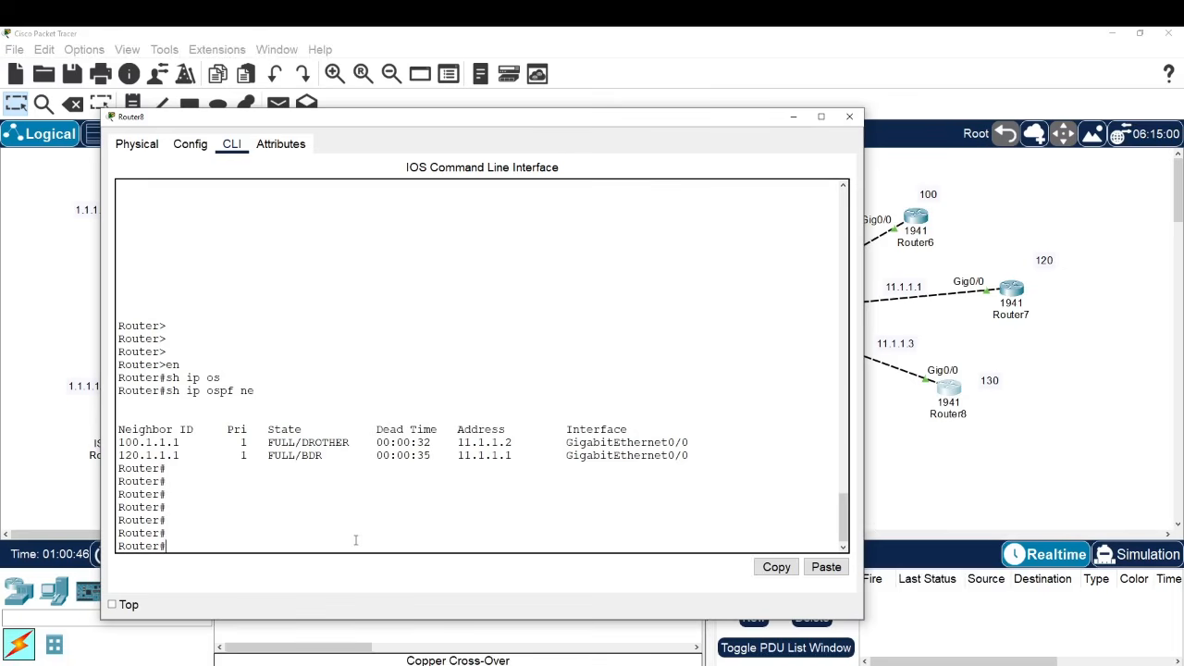
- Return to the topology and highlight the router ID labels 130, 120 and 100 in the multi-access network
click(1001, 415)
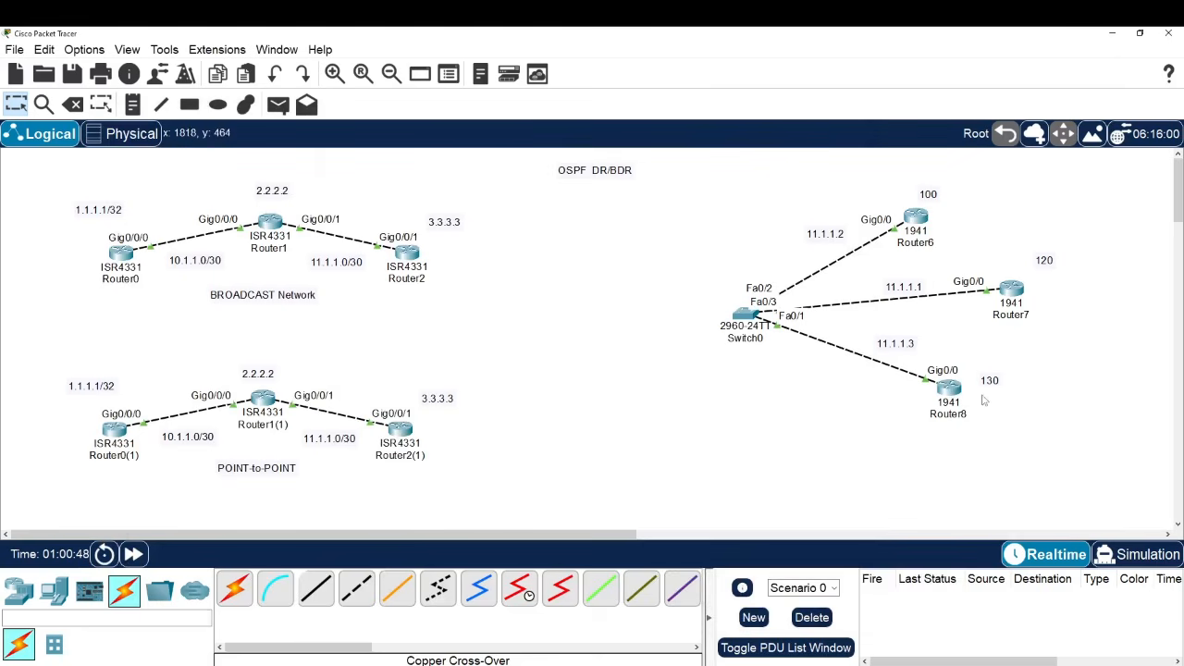
drag(981, 398, 1007, 370)
drag(1069, 276, 1036, 248)
drag(906, 203, 971, 181)
- Open Router6's command line and enter interface configuration mode for g0/0 from global configuration
click(915, 218)
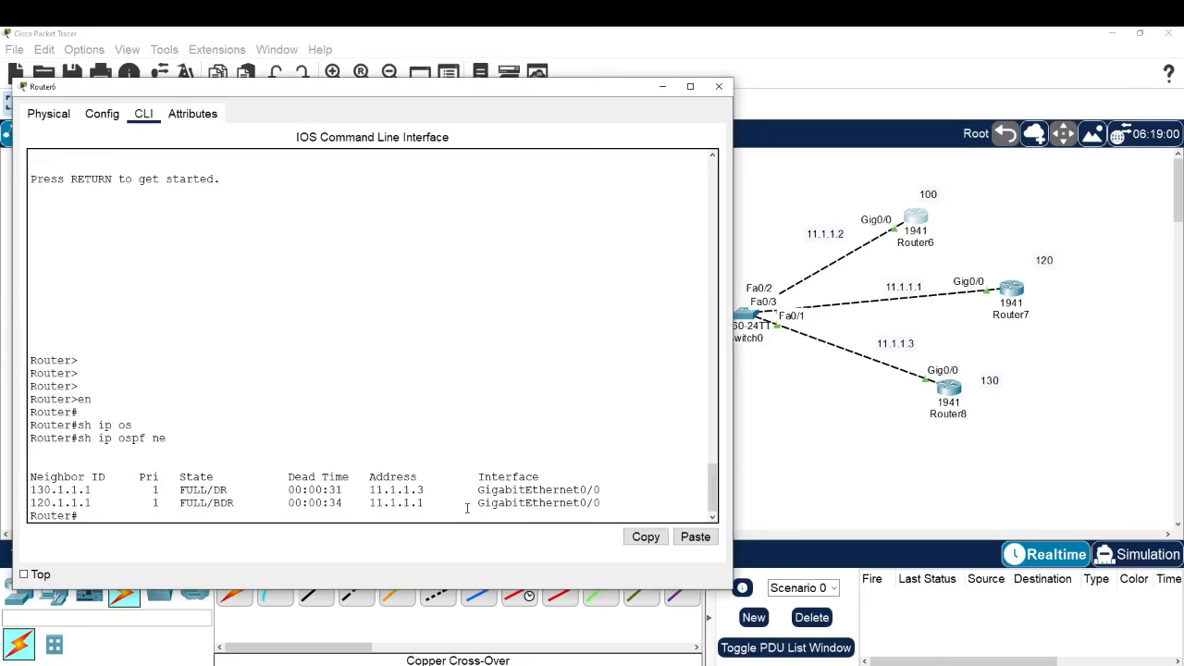
key(Return)
key(Return)
key(Return)
key(Return)
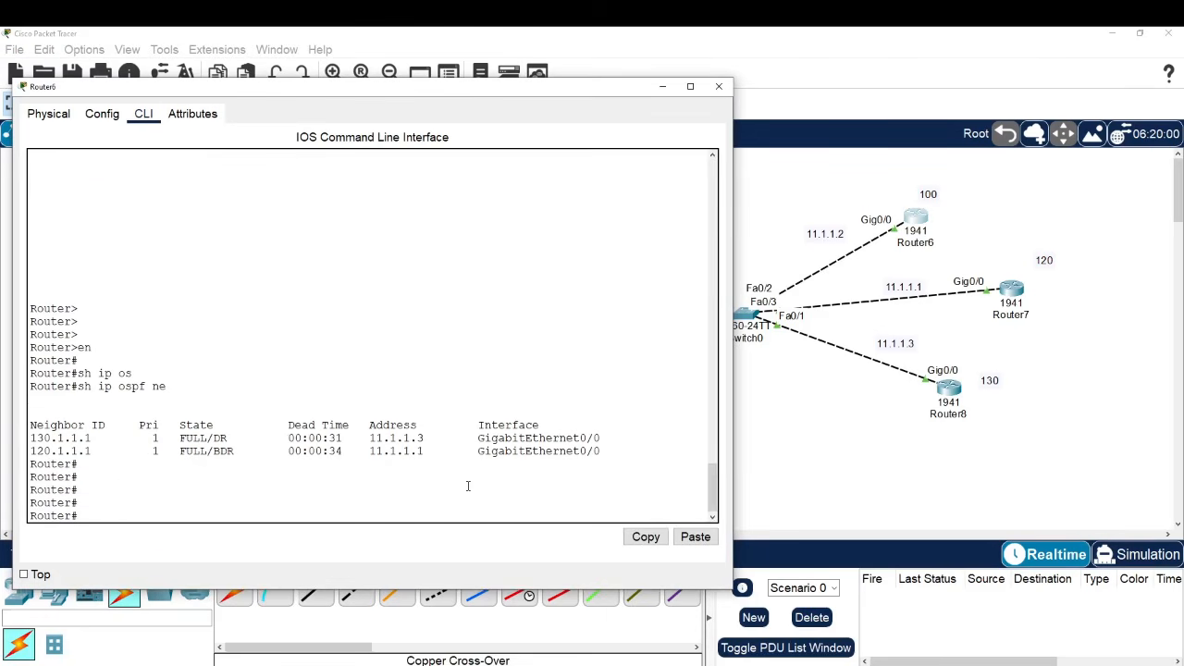
text(conf t)
key(Return)
key(Return)
key(Return)
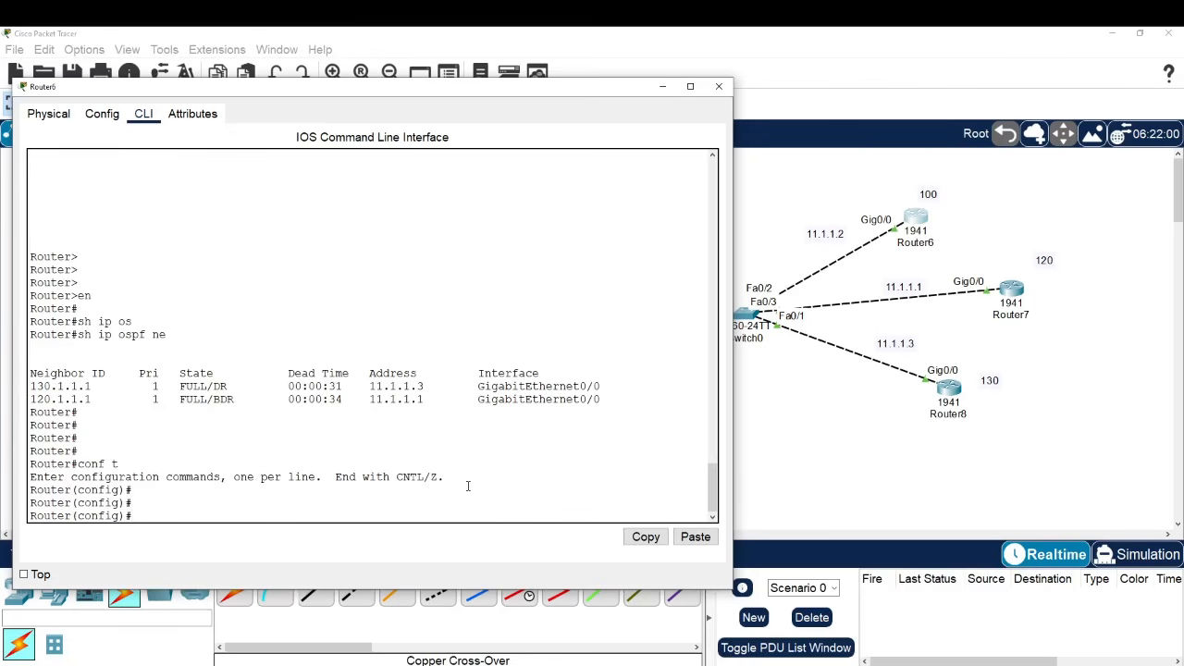
text(int g0/0)
key(Return)
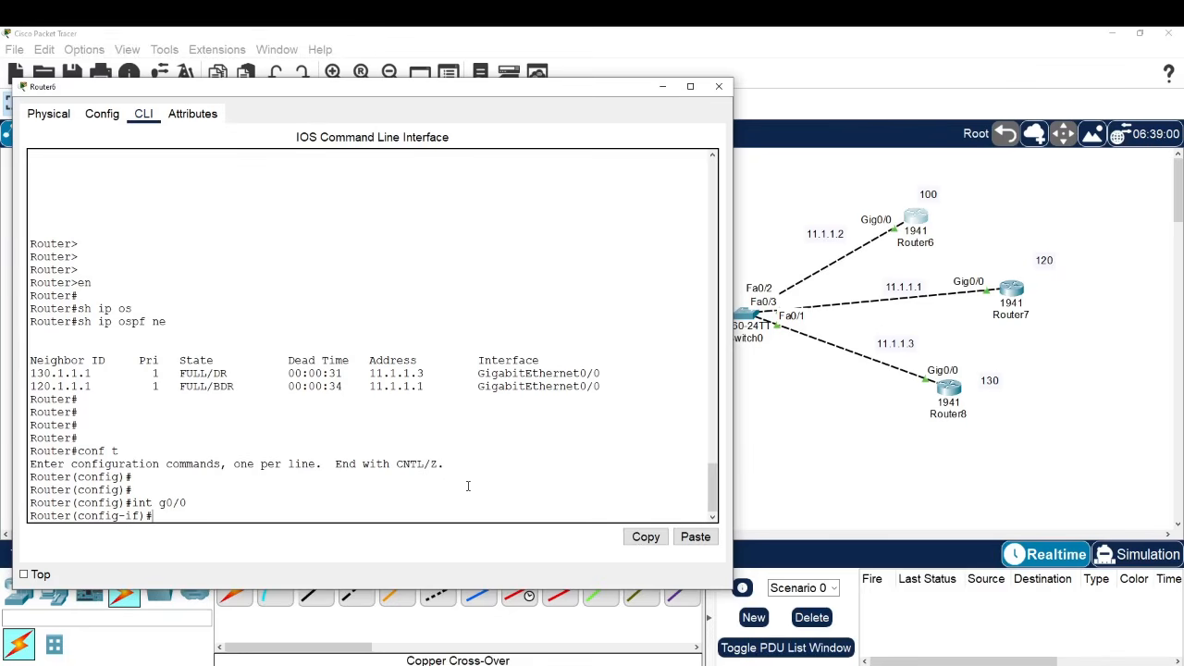
- Check the allowed OSPF priority range and set the OSPF priority of Router6's g0/0 interface to 190
text(ip os)
key(Tab)
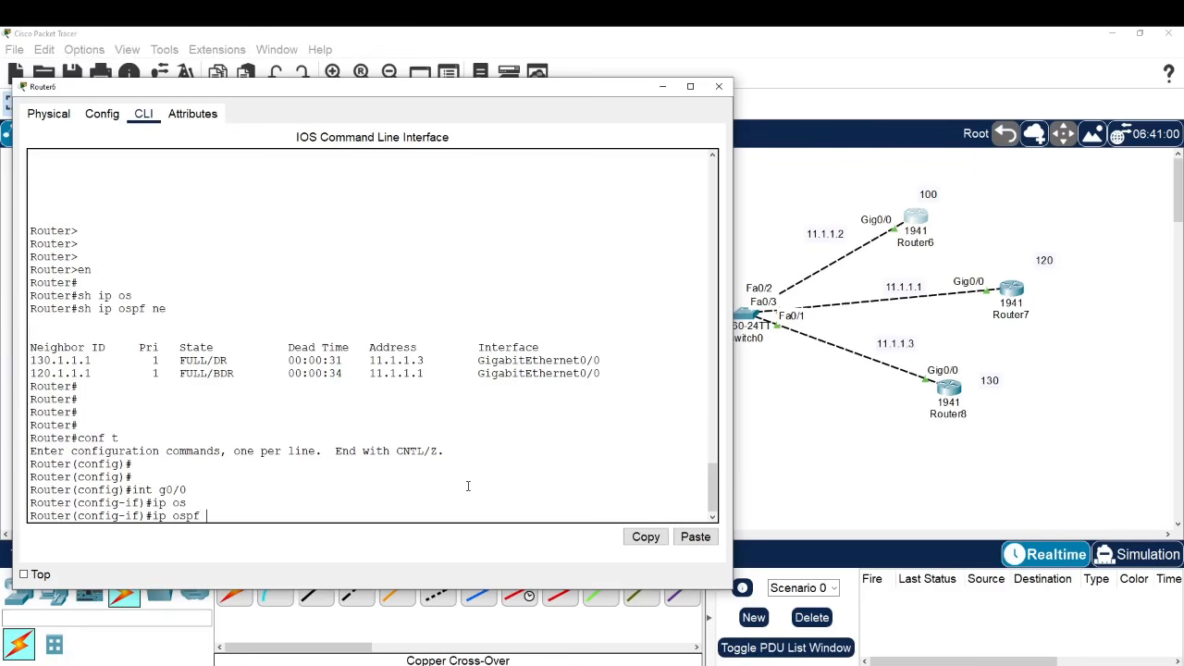
text(pr)
key(Tab)
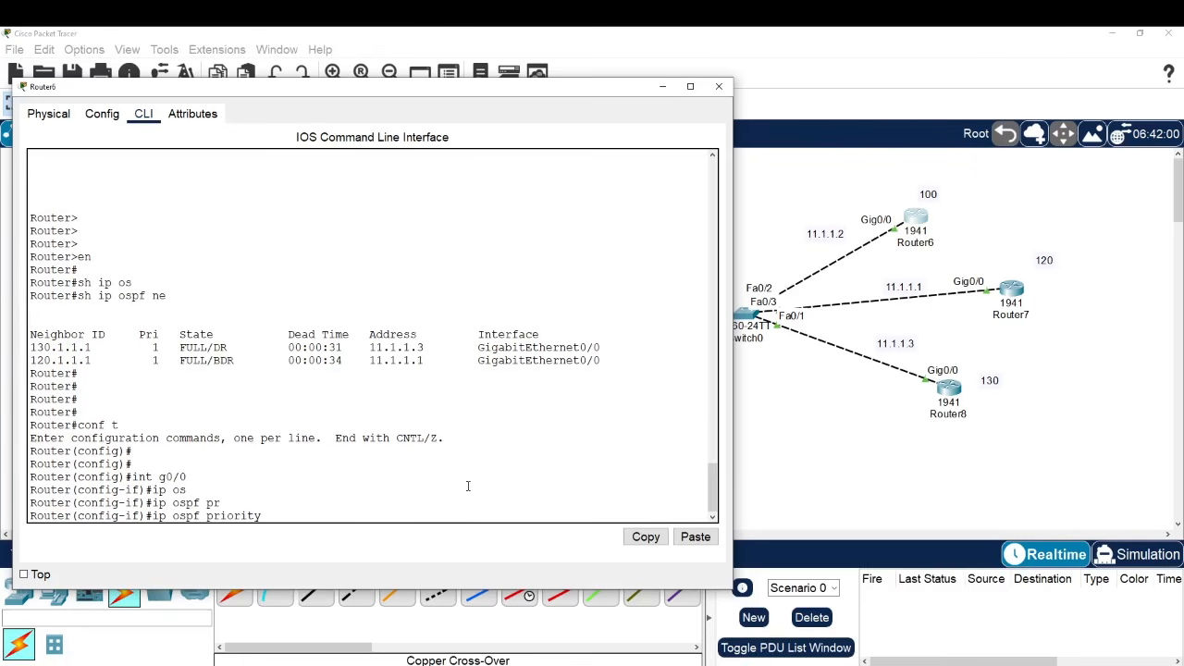
text(?)
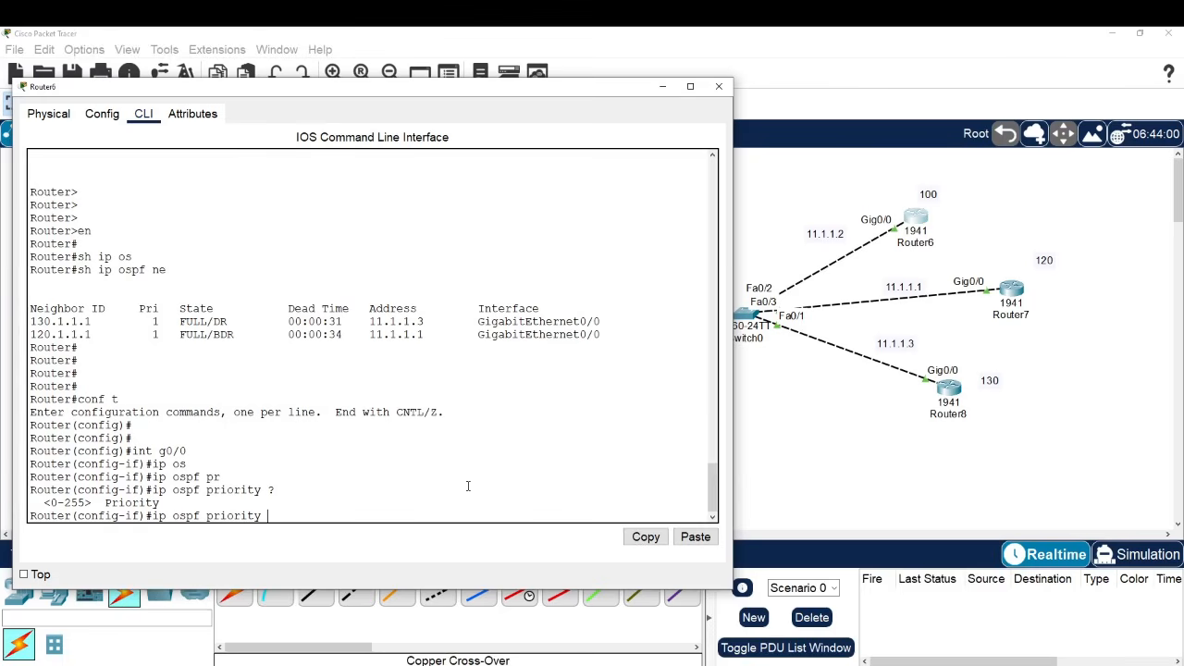
double_click(53, 502)
drag(70, 503, 84, 503)
click(65, 507)
text(190)
key(Return)
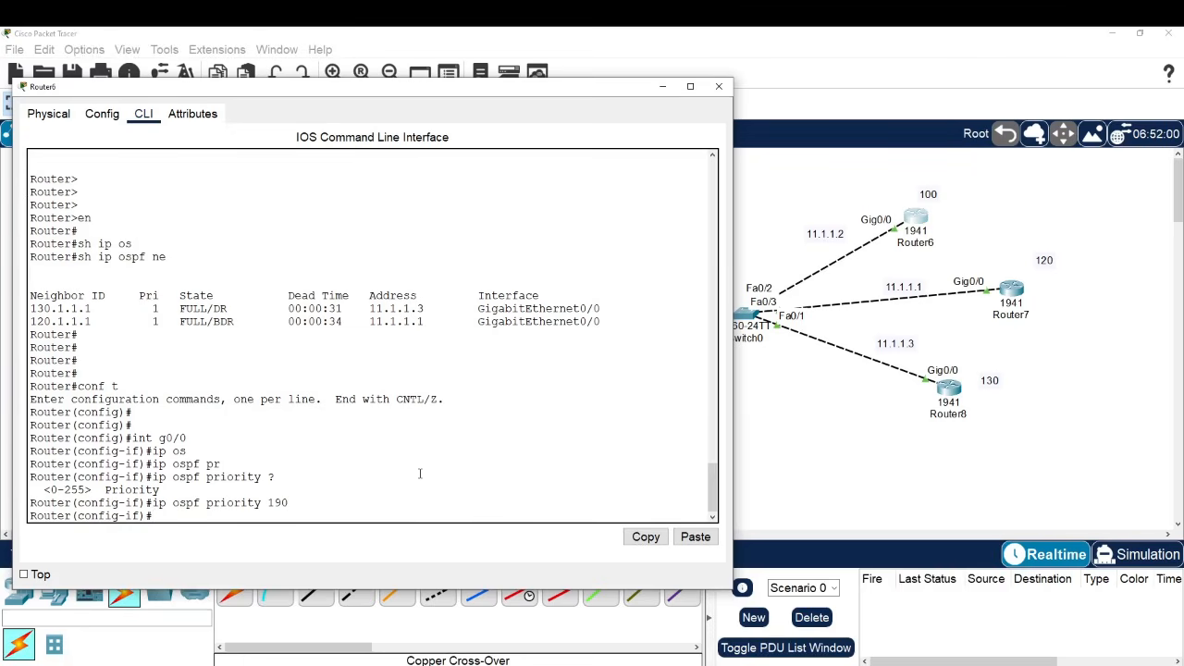
- Return to the topology and highlight the router ID label 100 above Router6
click(905, 201)
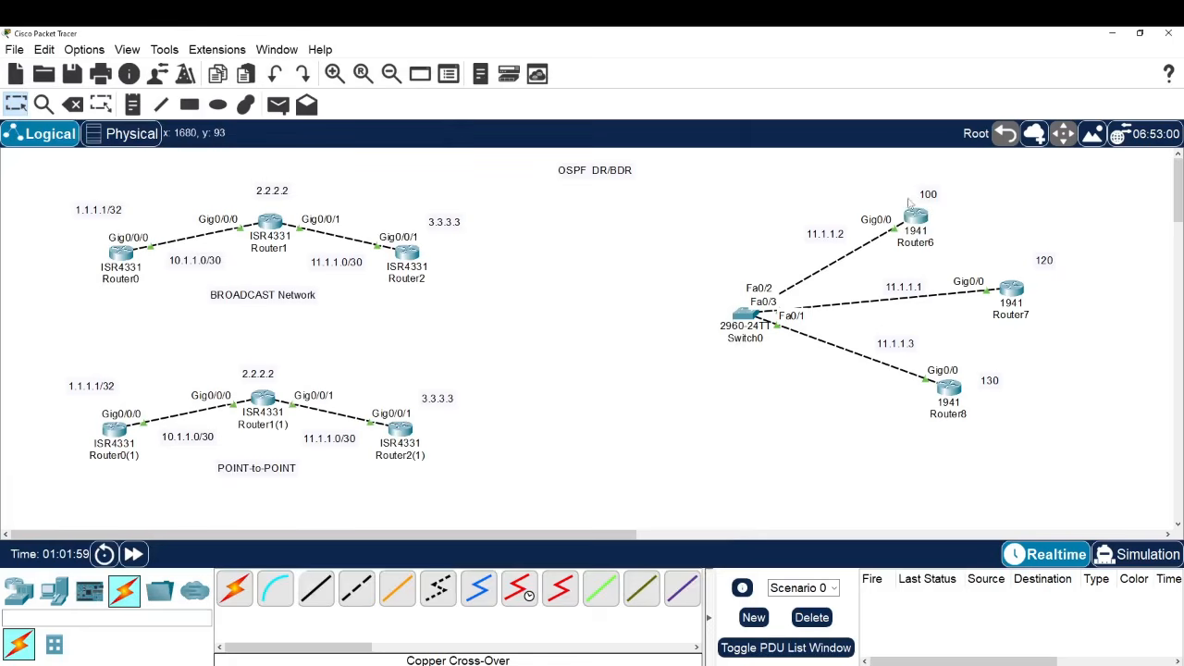
drag(904, 199, 957, 183)
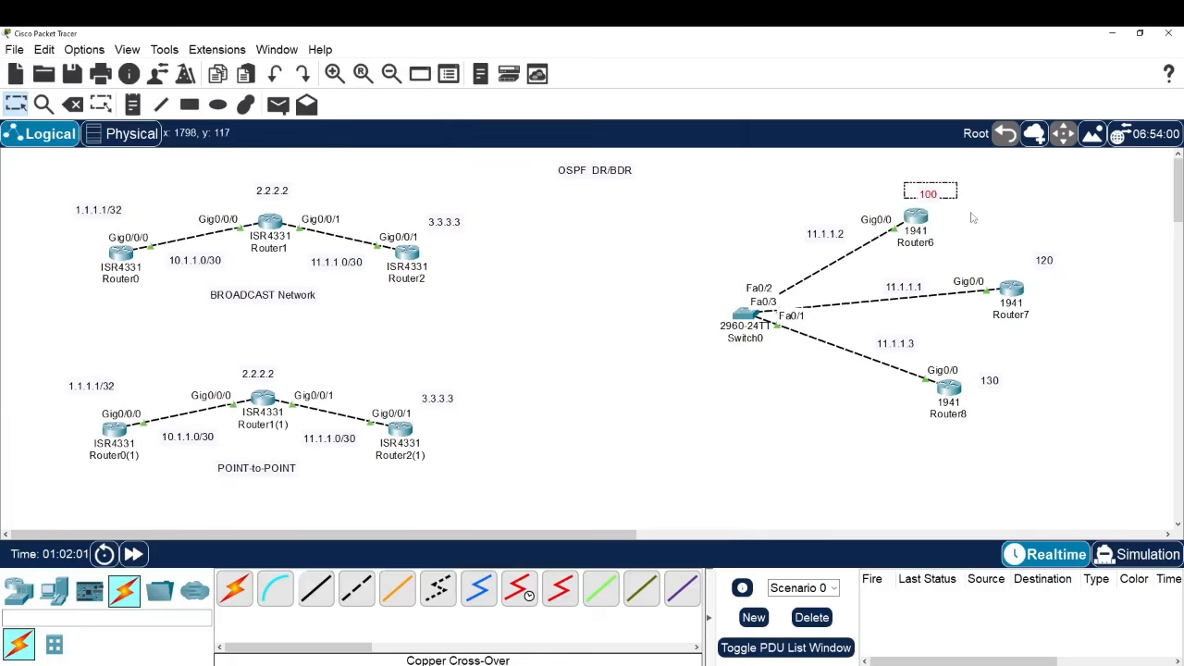
click(971, 217)
- Open the command line of Router7 and enter privileged EXEC mode
click(1011, 289)
key(Return)
key(Return)
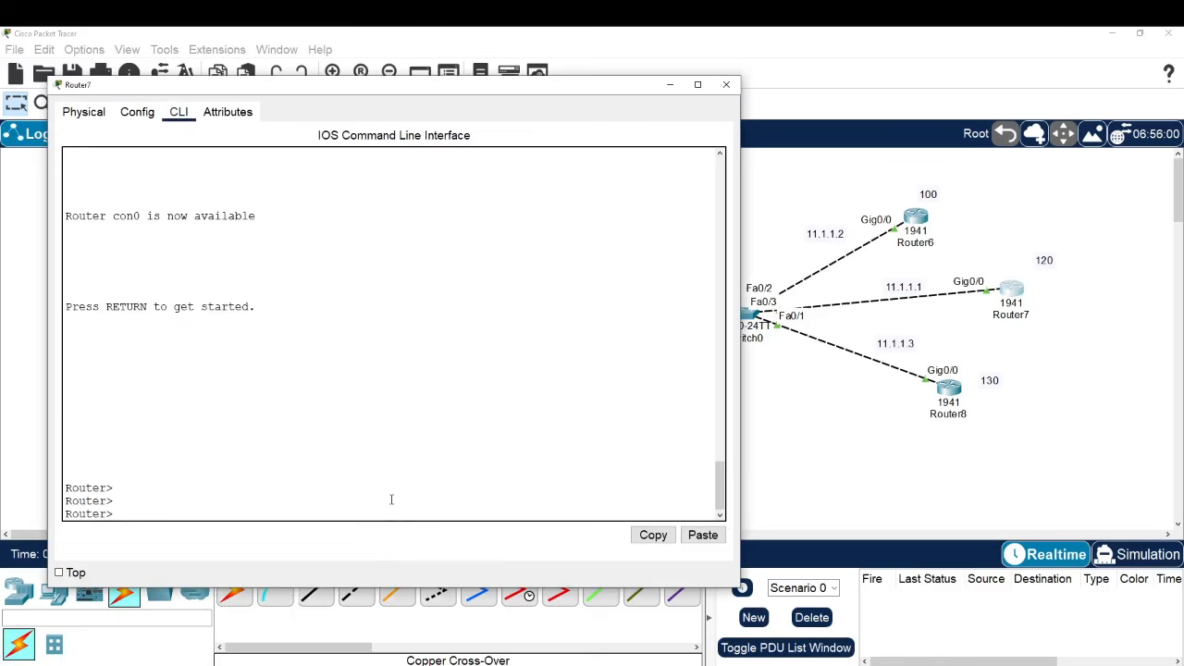
text(en)
key(Return)
key(Return)
- Run sh ip ospf ne on Router7 to list its OSPF neighbors with their priorities and states
text(sh ip os)
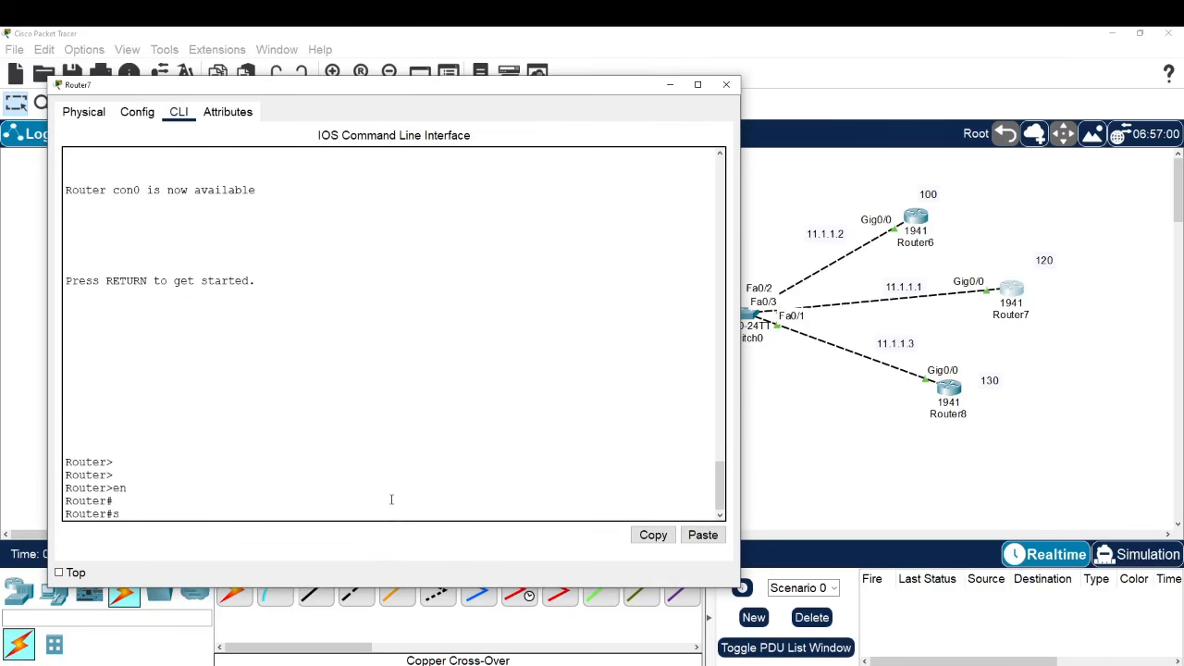
key(Tab)
text(ne)
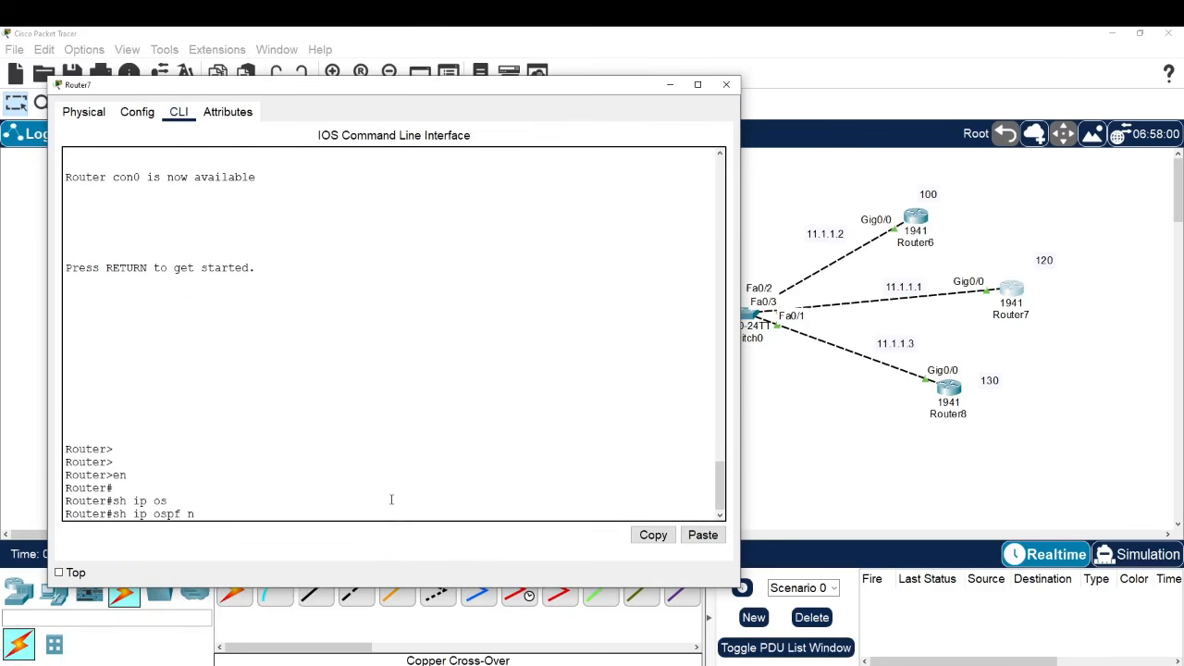
key(Return)
key(Return)
key(Return)
key(Return)
key(Return)
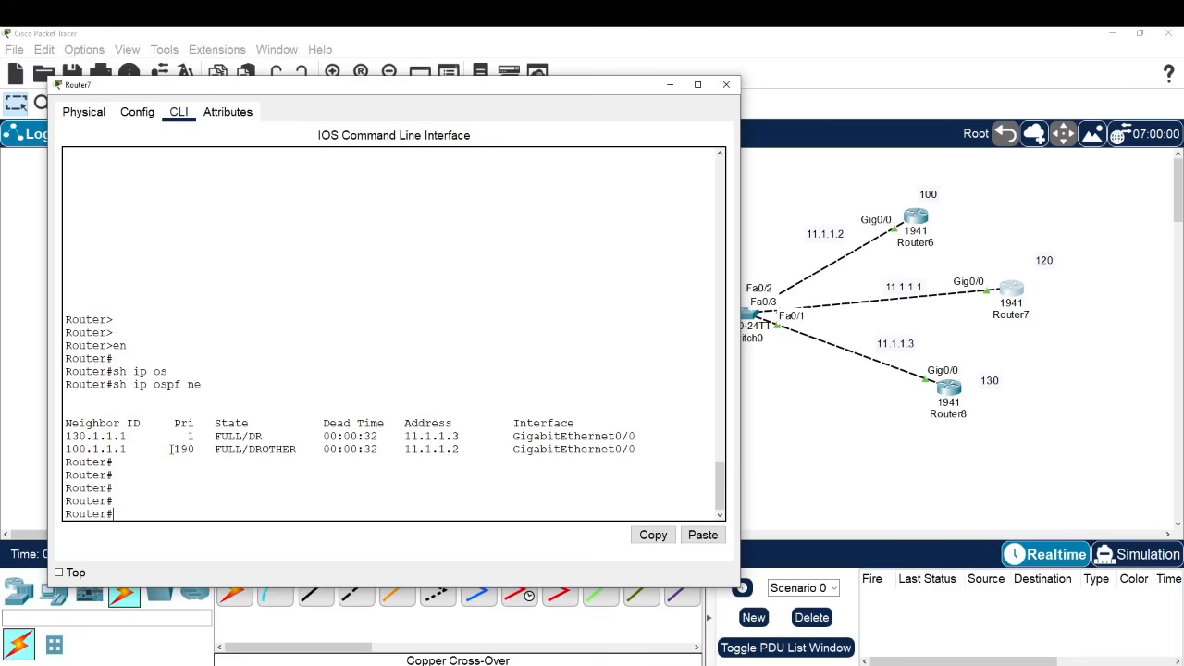
- Examine the priority and DR/BDR state of neighbor 100.1.1.1 in Router7's OSPF neighbor list
drag(171, 449, 197, 449)
drag(255, 448, 299, 451)
click(255, 454)
click(314, 512)
drag(169, 449, 202, 448)
click(309, 515)
drag(64, 449, 393, 449)
click(397, 509)
- Reset all OSPF processes on Router7 with clear ip ospf process, answering yes to the confirmation
key(Return)
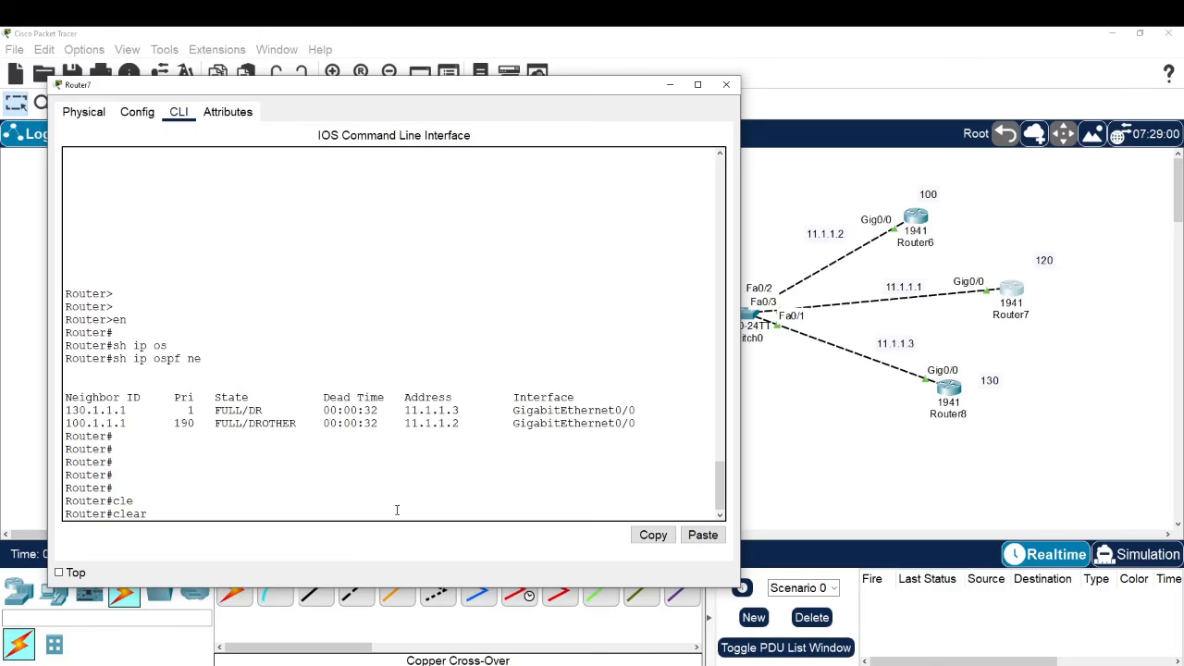
text(ip os)
key(Tab)
text(pr)
key(Tab)
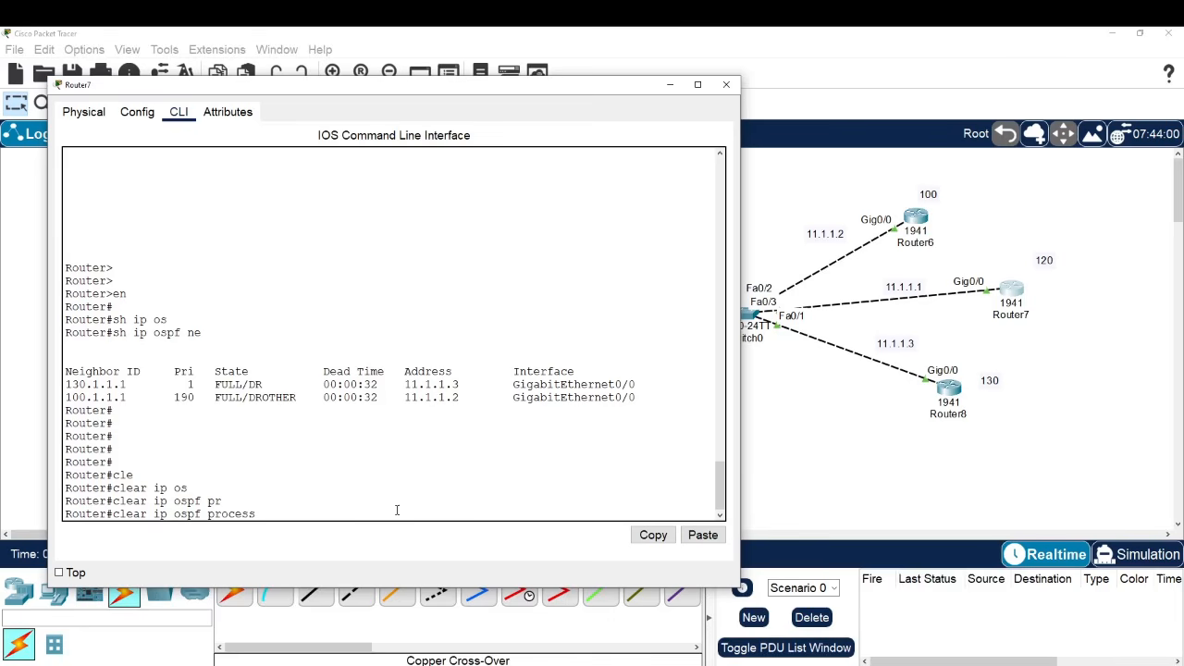
key(Return)
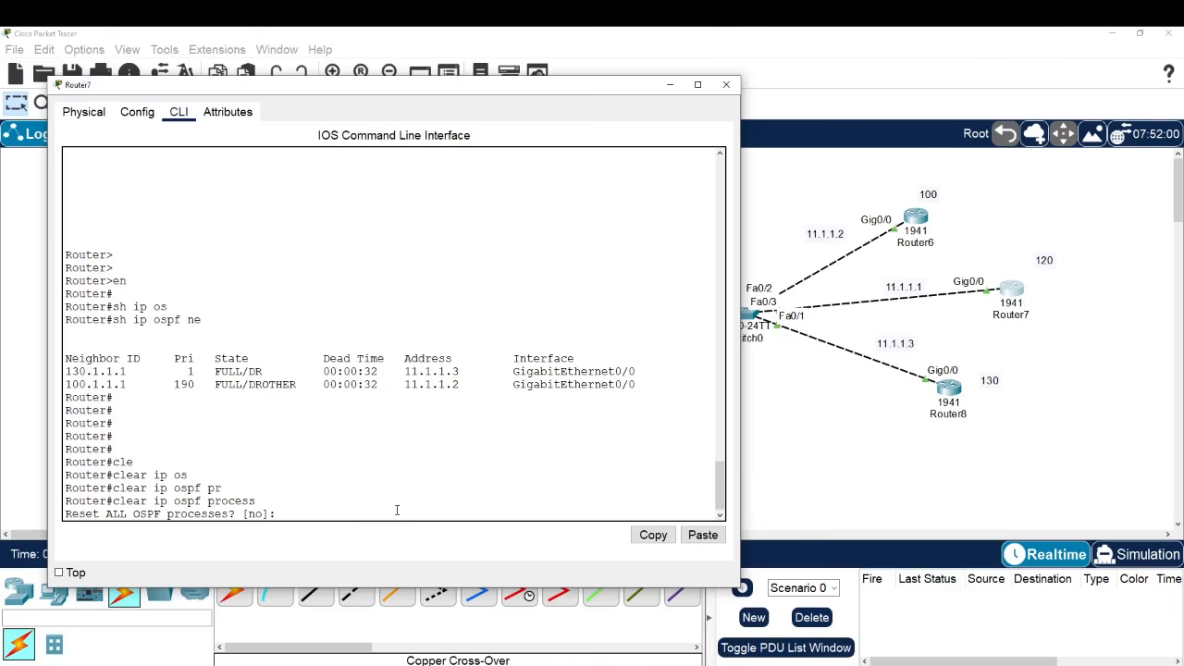
text(yes)
key(Return)
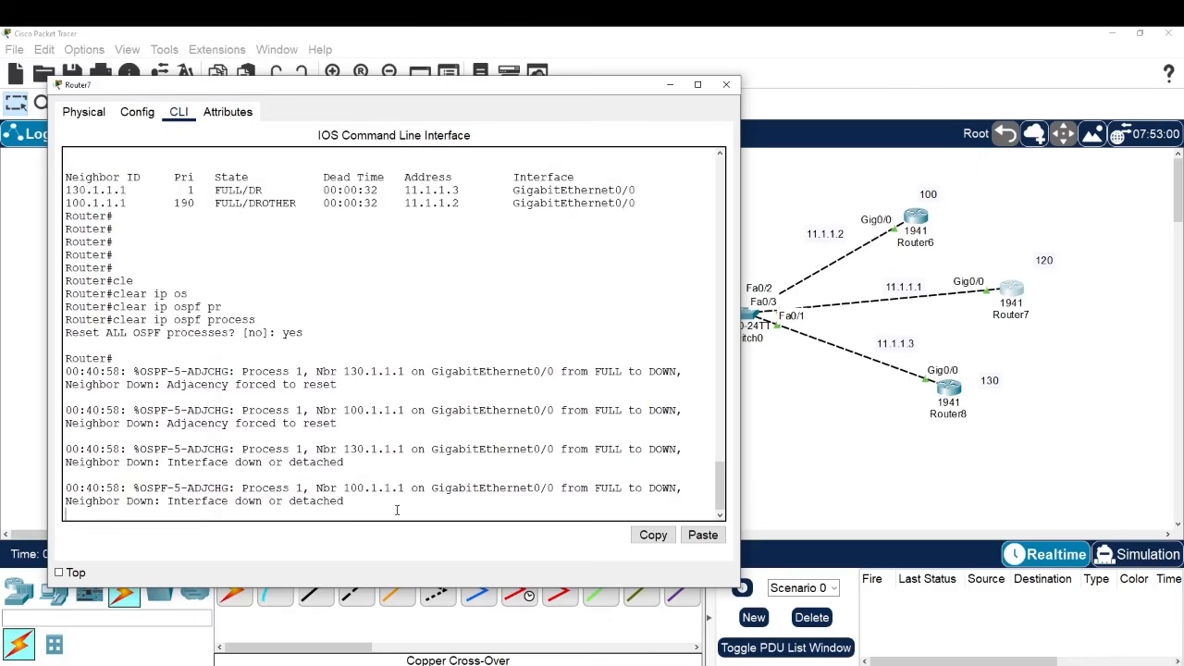
key(Return)
key(Return)
key(Return)
key(Return)
key(Return)
key(Return)
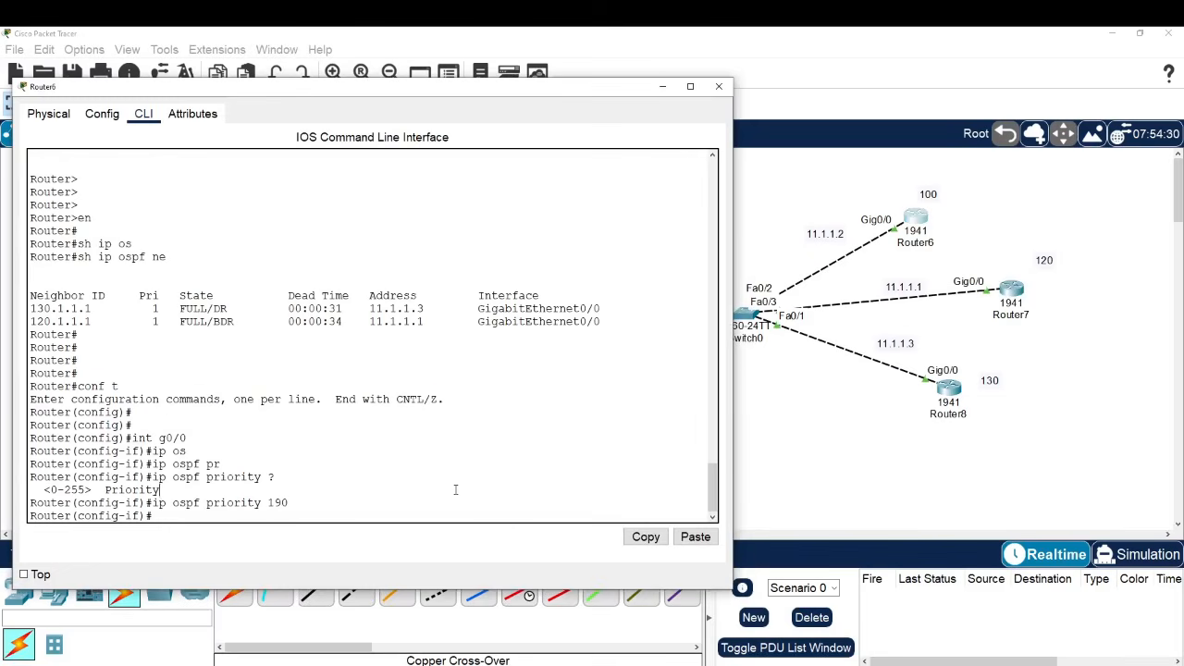
- Switch to Router6's command line and end interface configuration to return to privileged EXEC mode
key(Return)
key(Return)
key(Return)
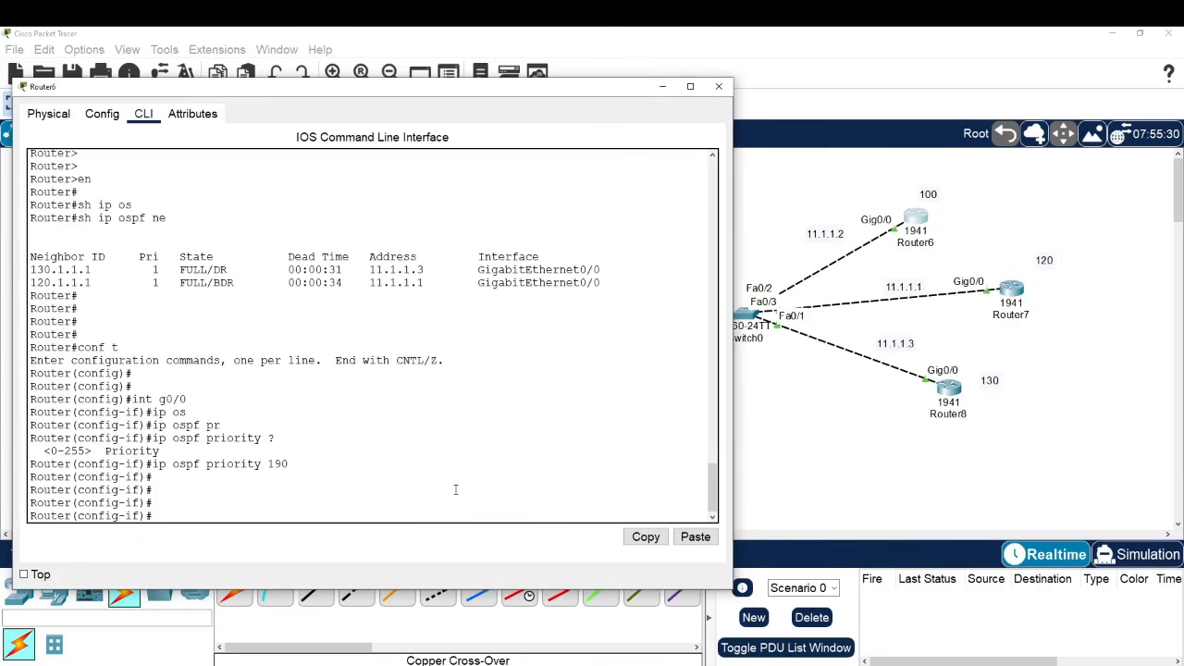
text(end)
key(Return)
- Reset all OSPF processes on Router6 with clear ip ospf process, answering yes to the confirmation
text(c)
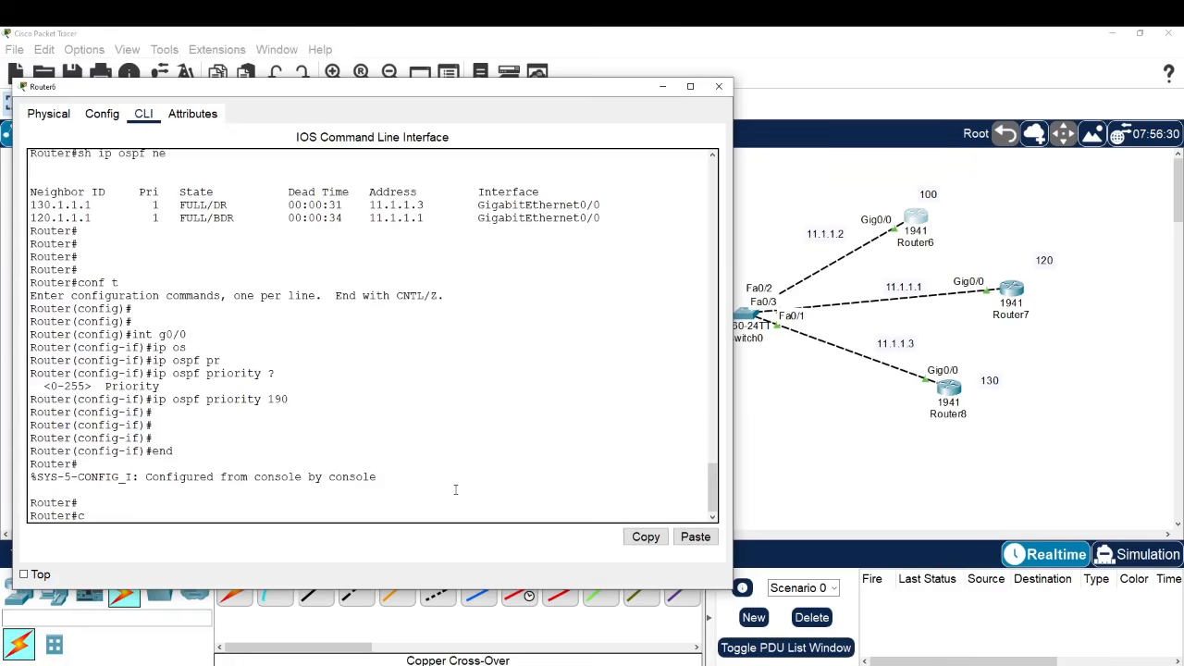
text(lea)
key(Tab)
text(i)
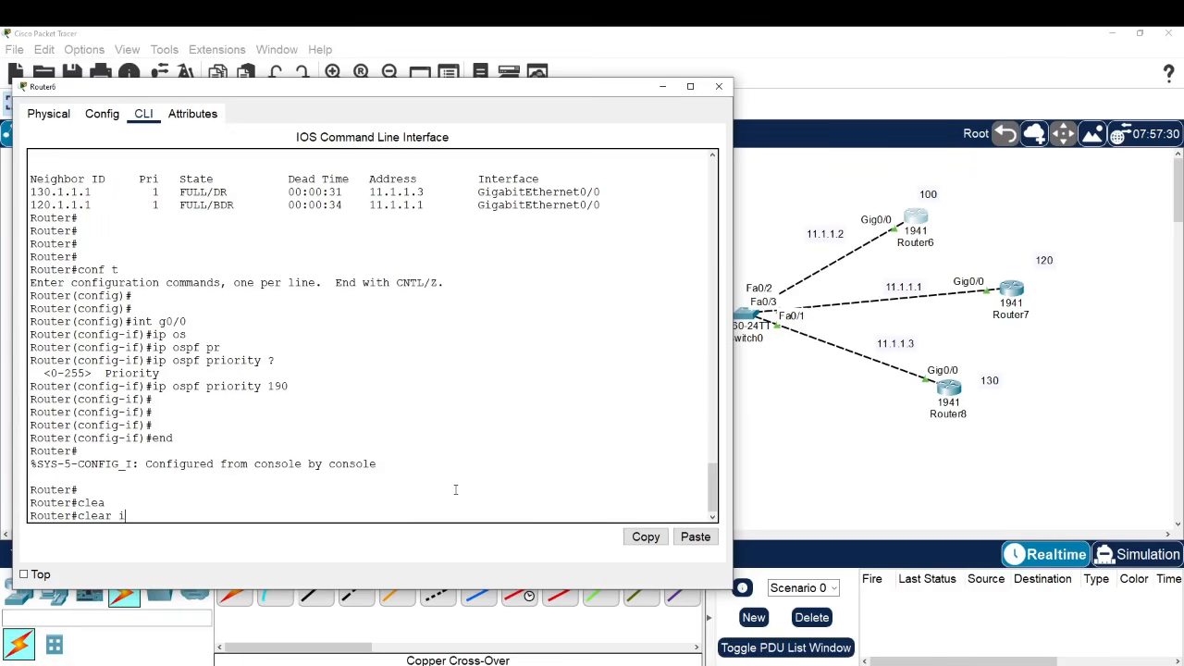
text(p osq)
key(Tab)
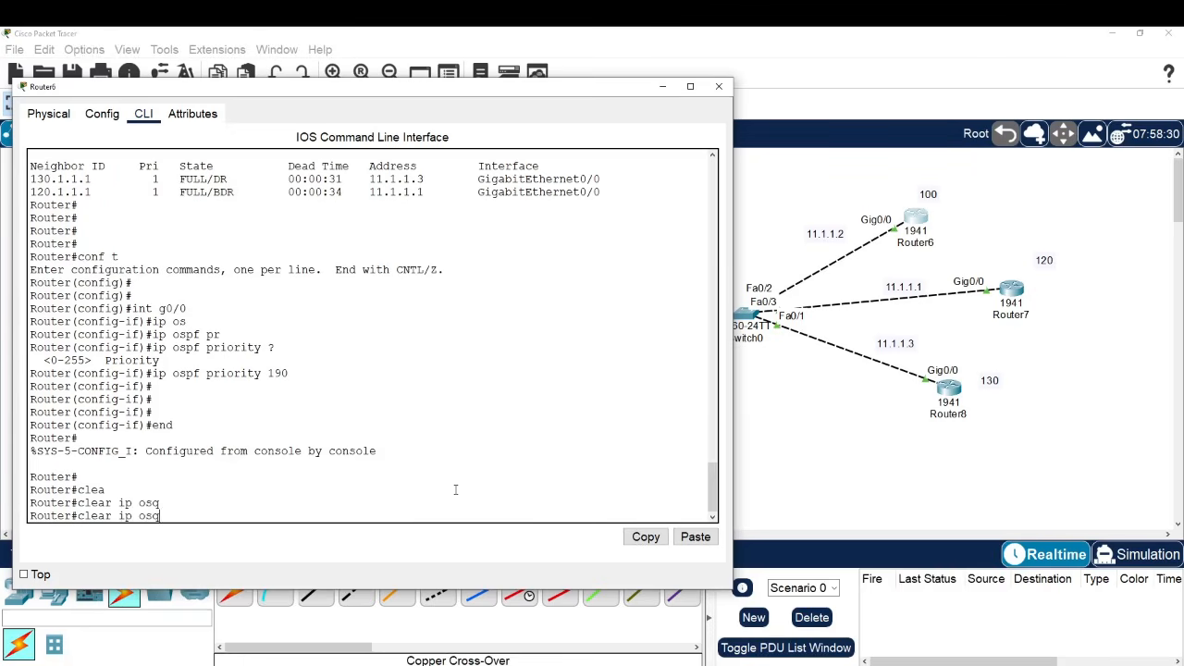
key(BackSpace)
text(pf pr)
key(Tab)
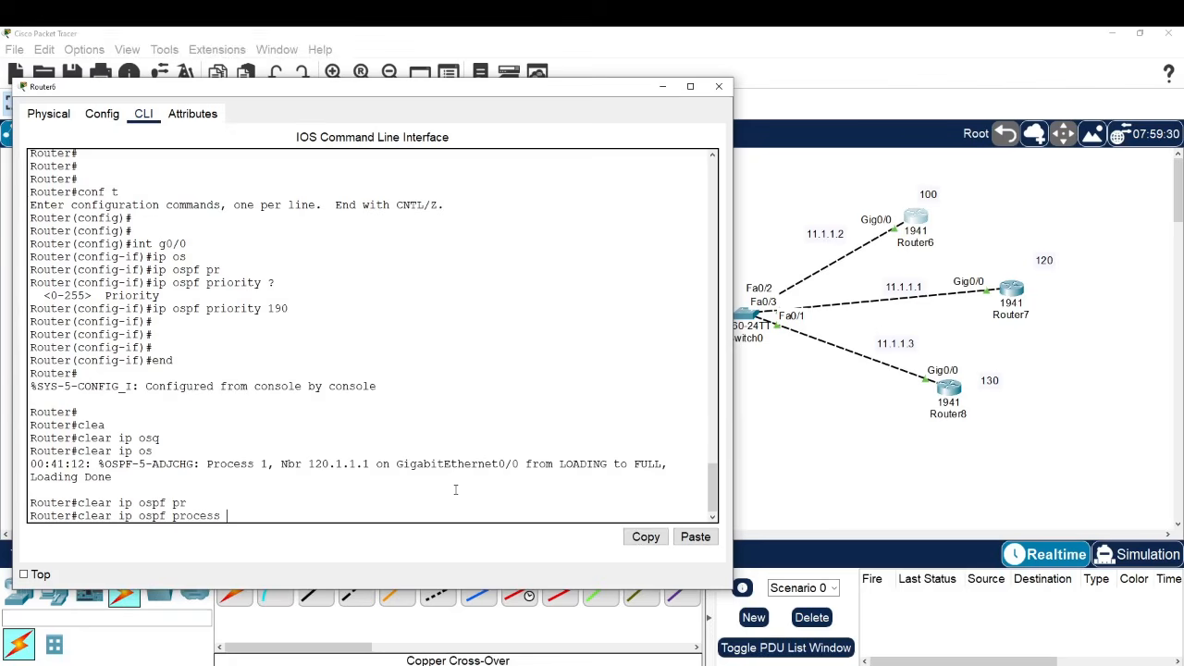
key(Return)
text(yes)
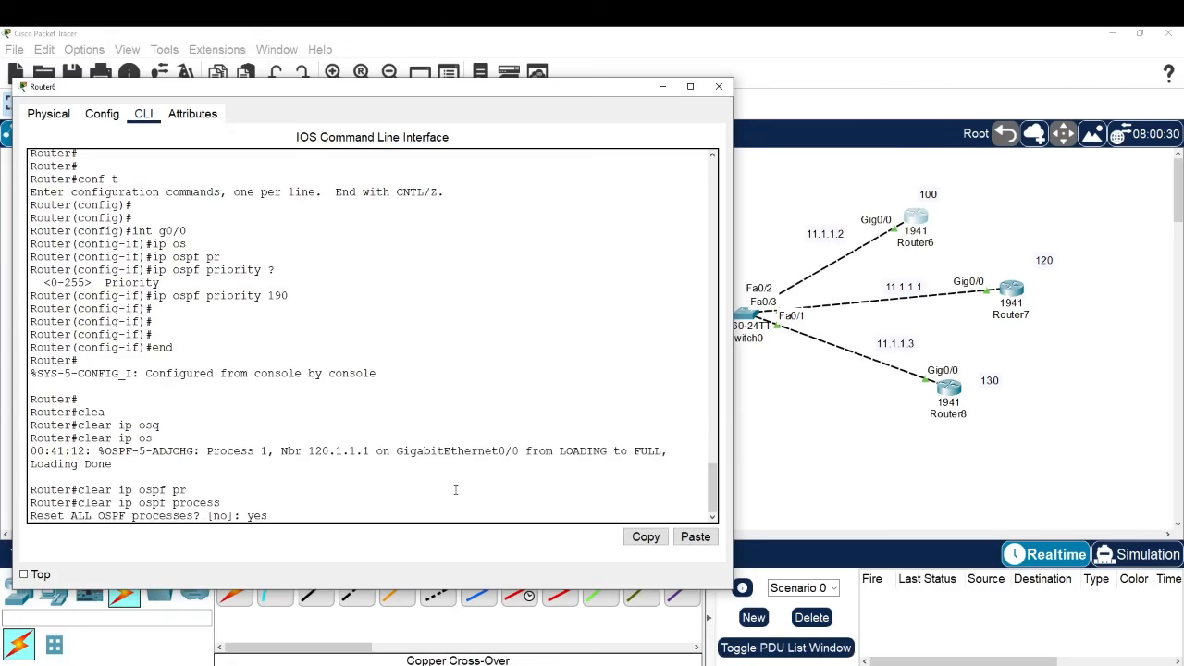
key(Return)
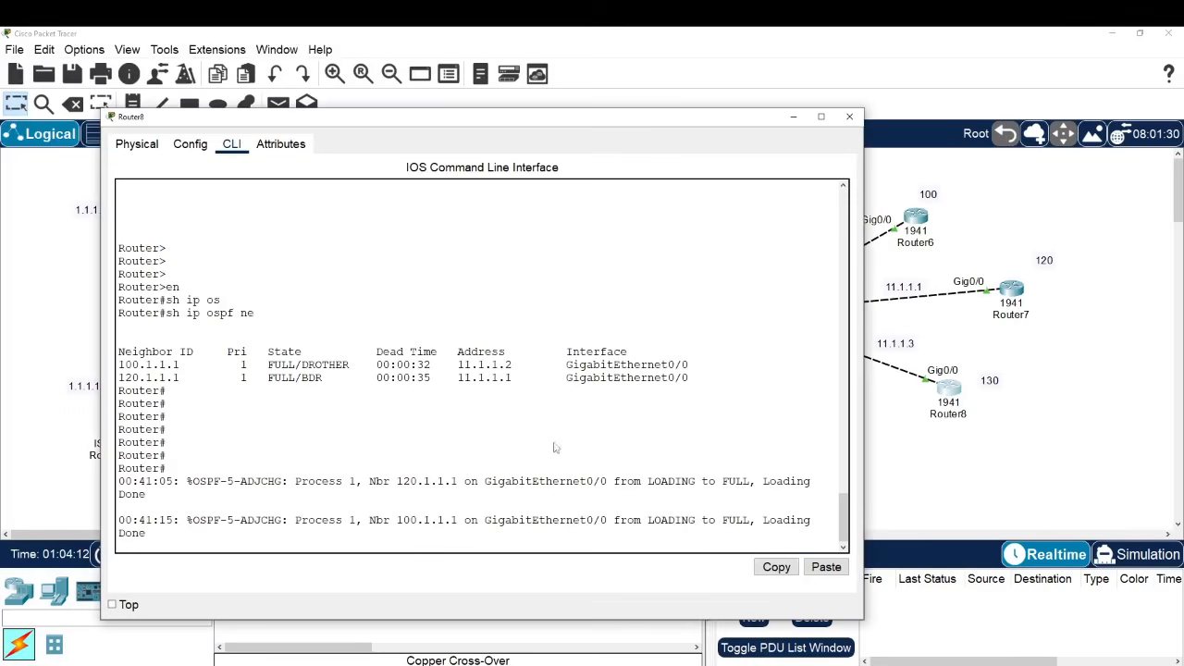
- On Router8, run clear ip ospf process and answer yes to reset all its OSPF processes
key(Return)
key(Return)
key(Return)
key(Return)
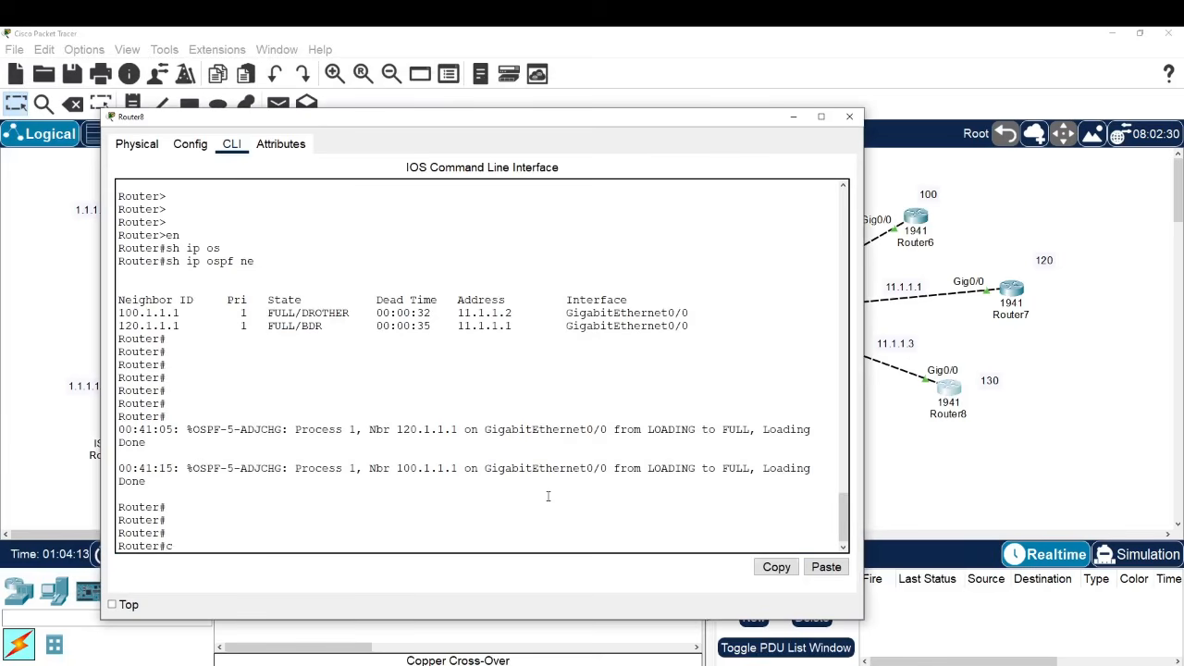
text(le)
key(Tab)
text(ip o)
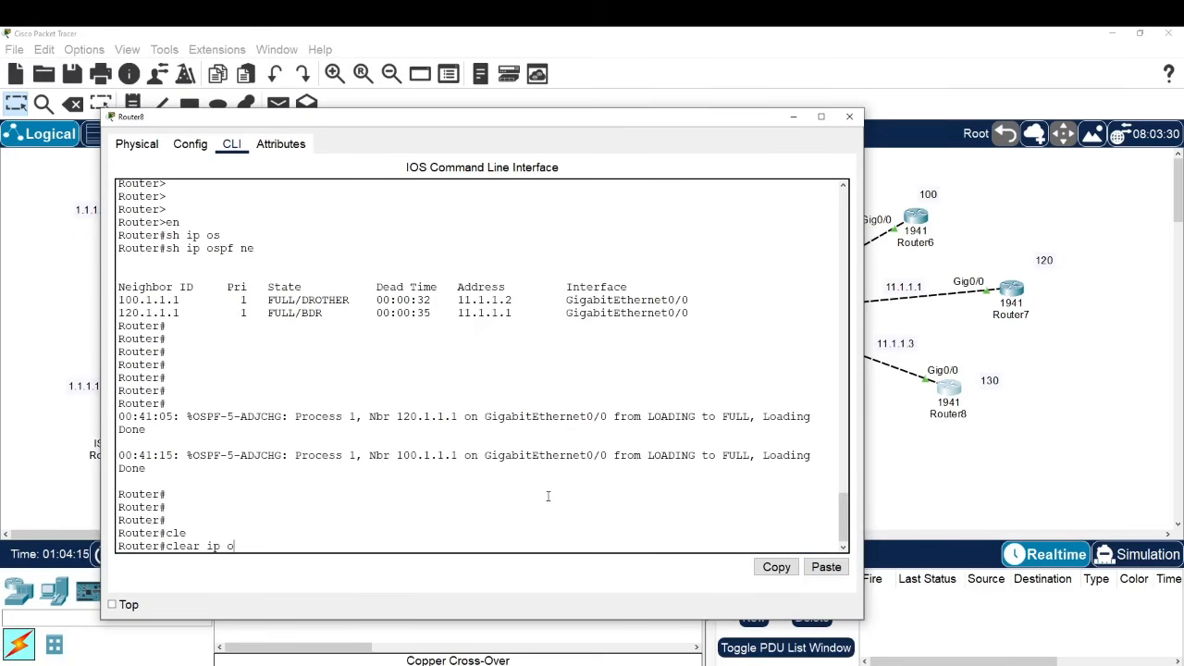
text(s)
key(Tab)
text(process)
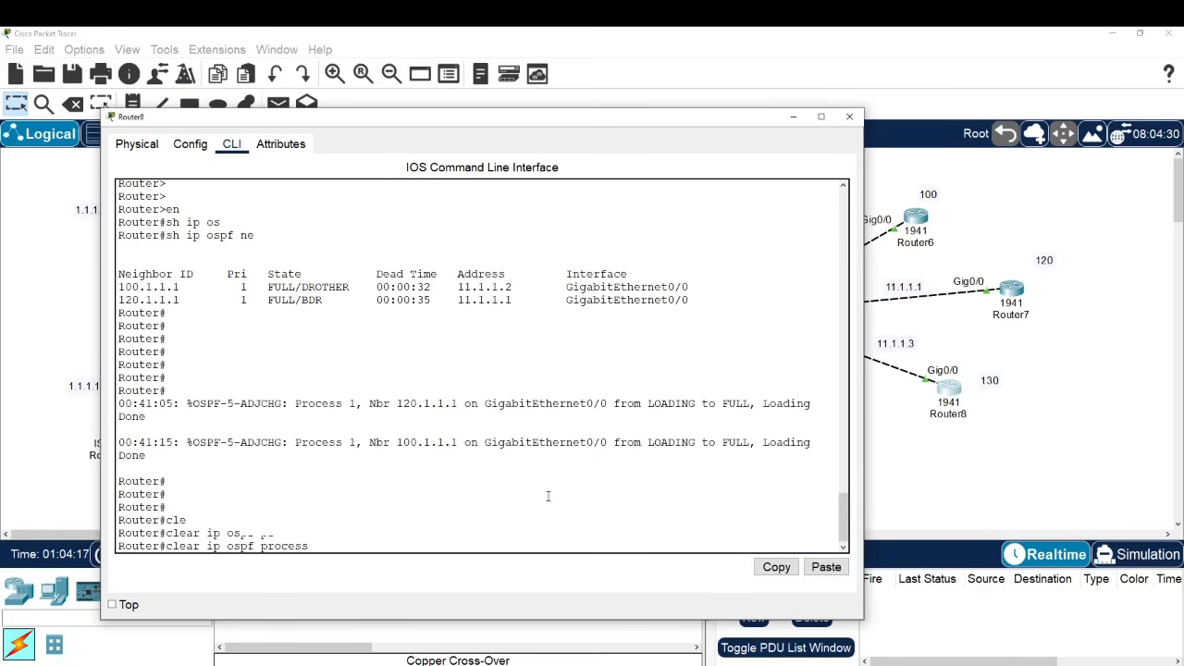
key(Return)
text(yes)
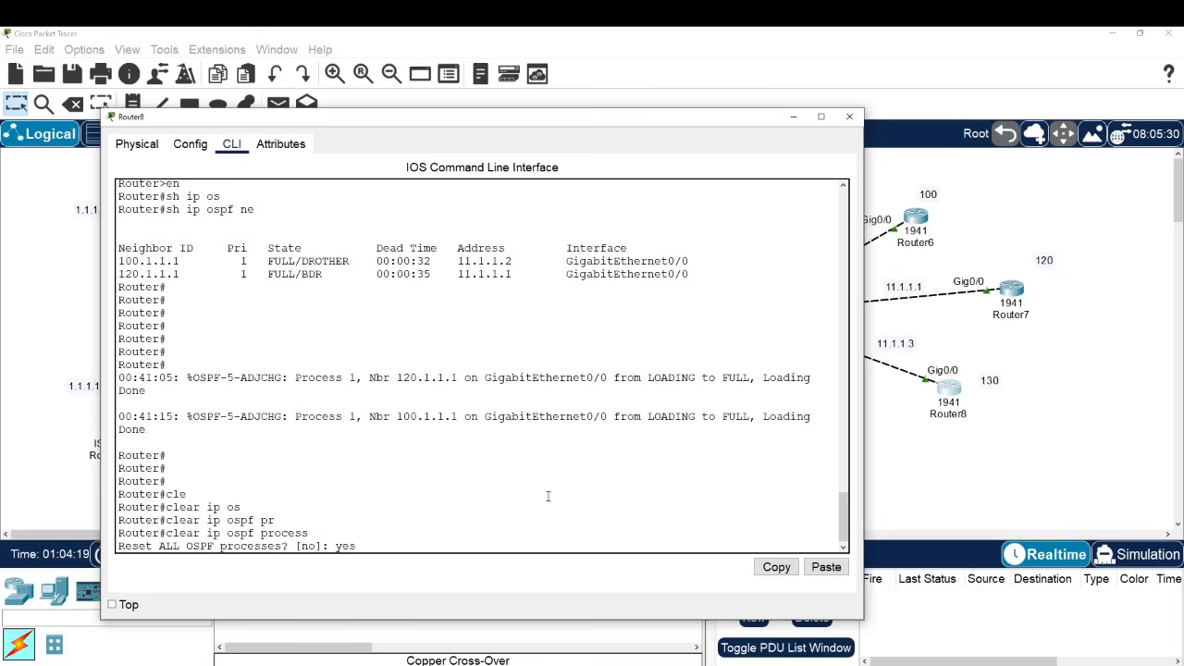
key(Return)
- Fast-forward the simulation time from the workspace and return to a fresh prompt in Router6's command line
click(914, 488)
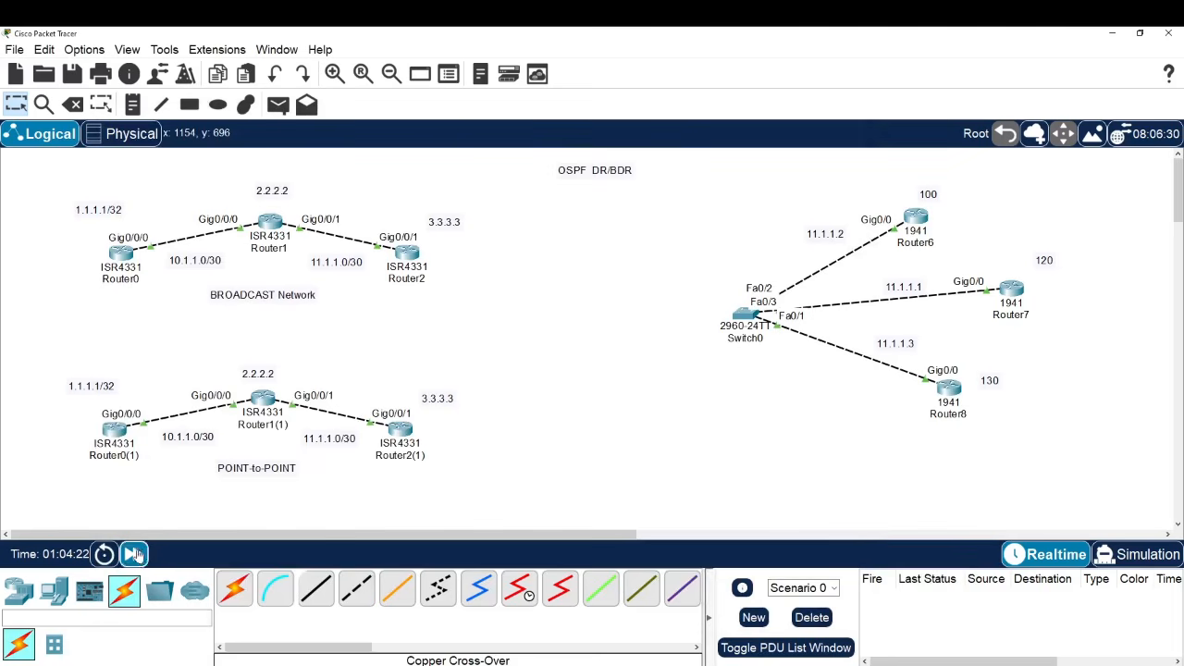
click(133, 553)
click(915, 222)
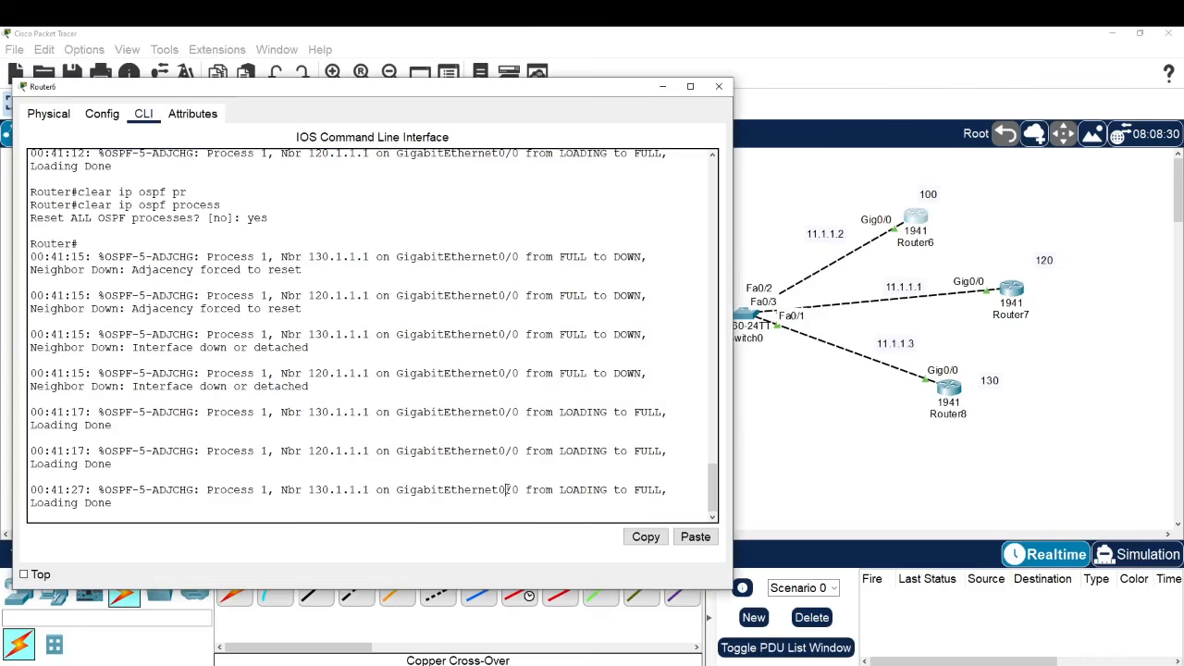
key(Return)
key(Return)
key(Return)
key(Return)
key(Return)
- Run sh ip ospf neighbor on Router6 and examine the DR/BDR states of neighbors 130.1.1.1 and 120.1.1.1
text(sh ip os)
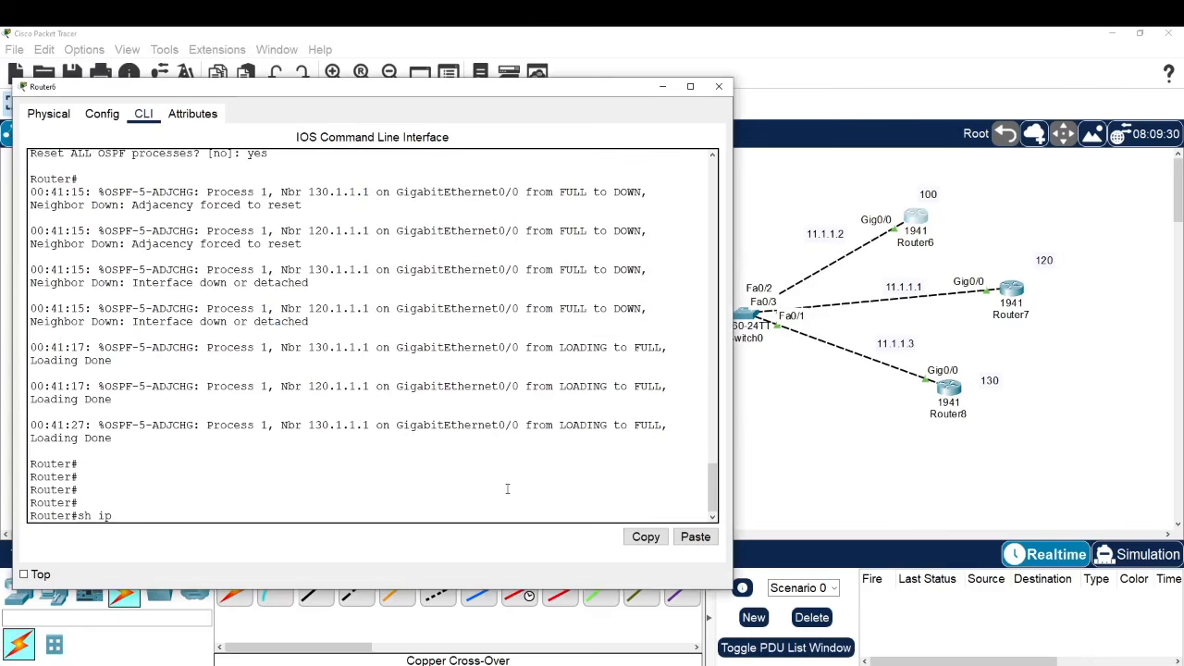
key(Tab)
text(ne)
key(Tab)
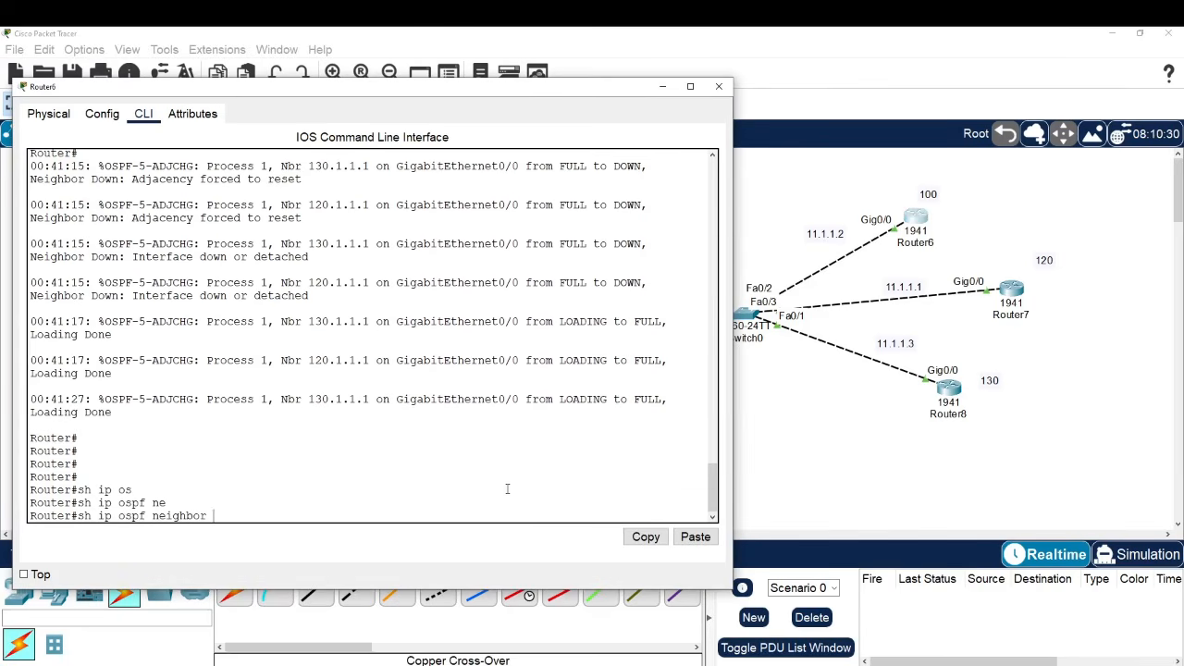
key(Return)
key(Return)
key(Return)
key(Return)
key(Return)
key(Return)
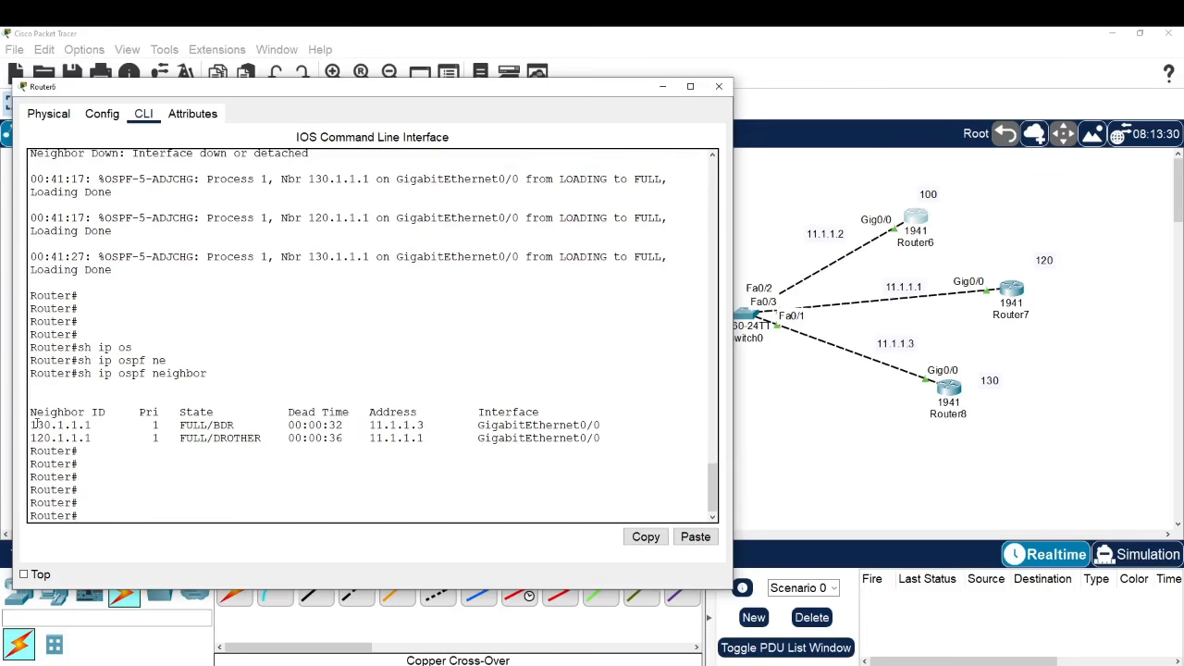
drag(31, 424, 242, 424)
drag(32, 437, 268, 438)
- Switch to Router7's command line and list its OSPF neighbors with sh ip ospf ne
click(1012, 295)
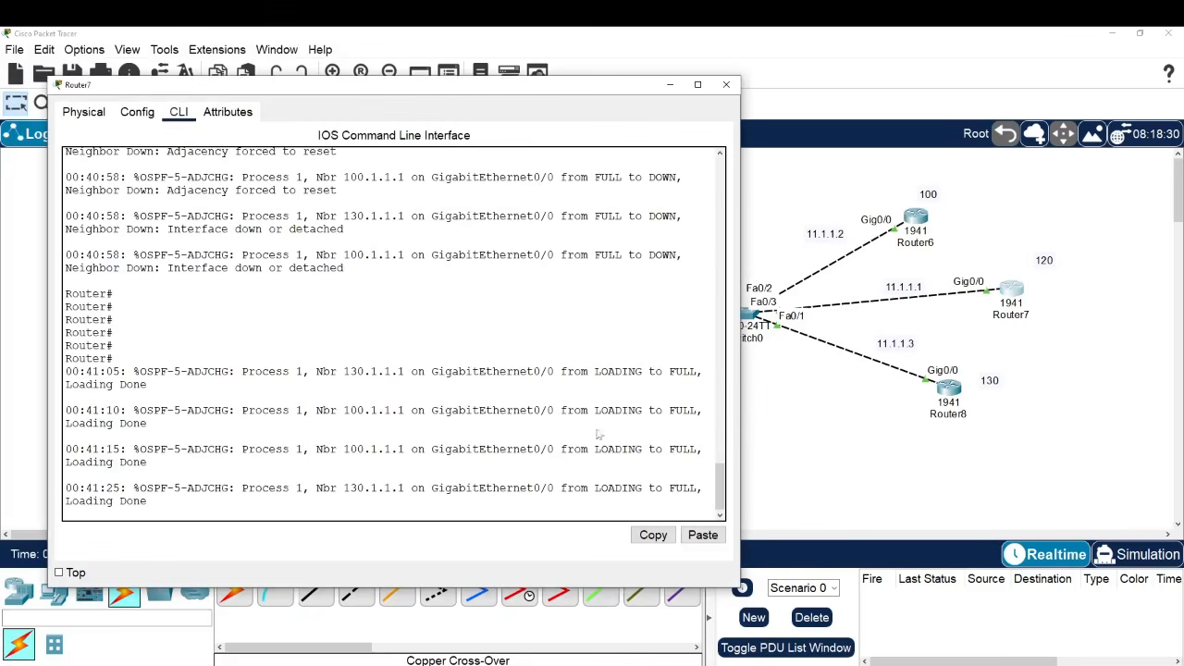
key(Return)
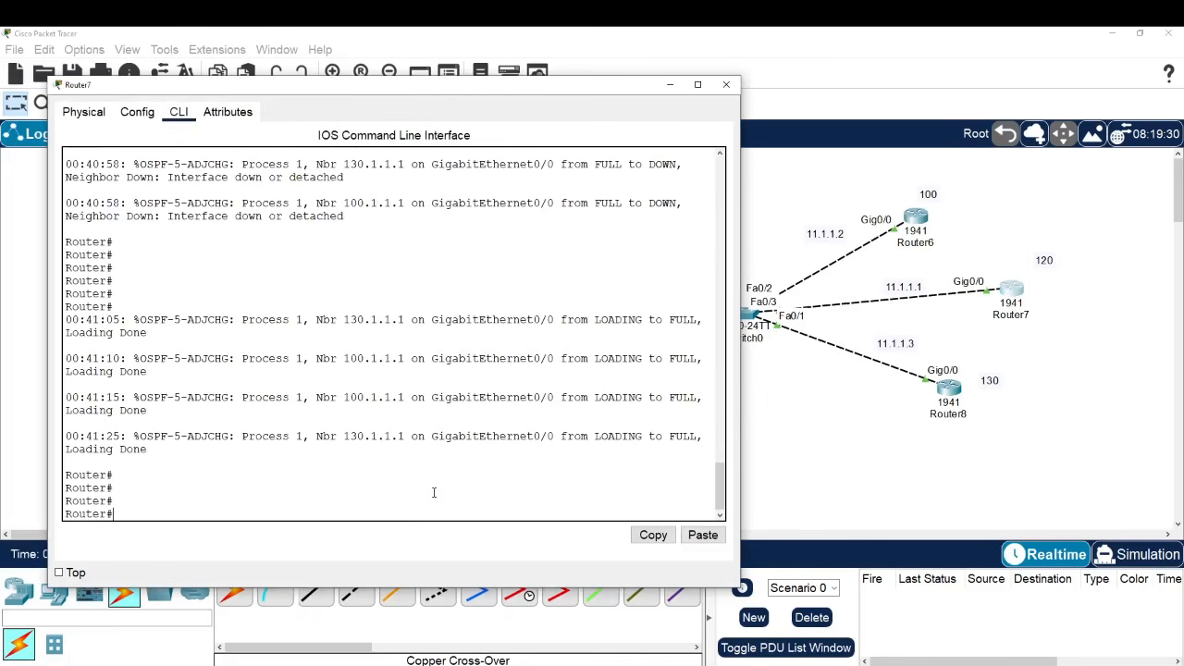
text(sh ip ospf ne)
key(Return)
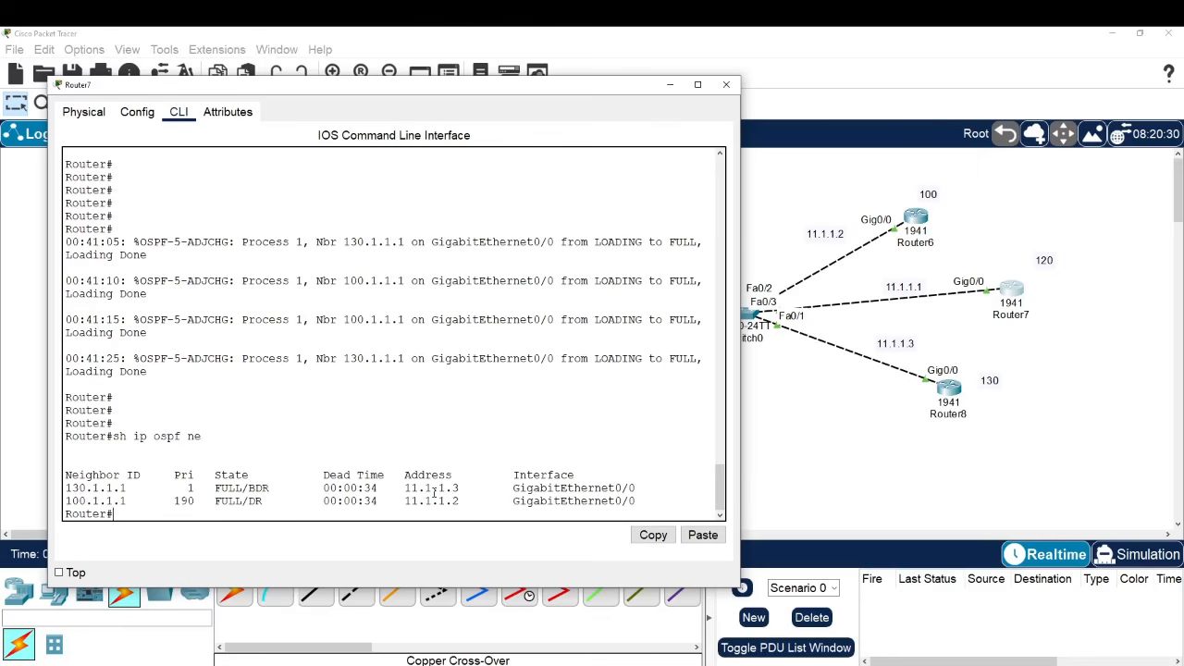
- Examine the priority and state of neighbors 100.1.1.1 and 130.1.1.1 in Router7's OSPF neighbor list
drag(66, 500, 276, 500)
click(72, 502)
drag(66, 488, 277, 487)
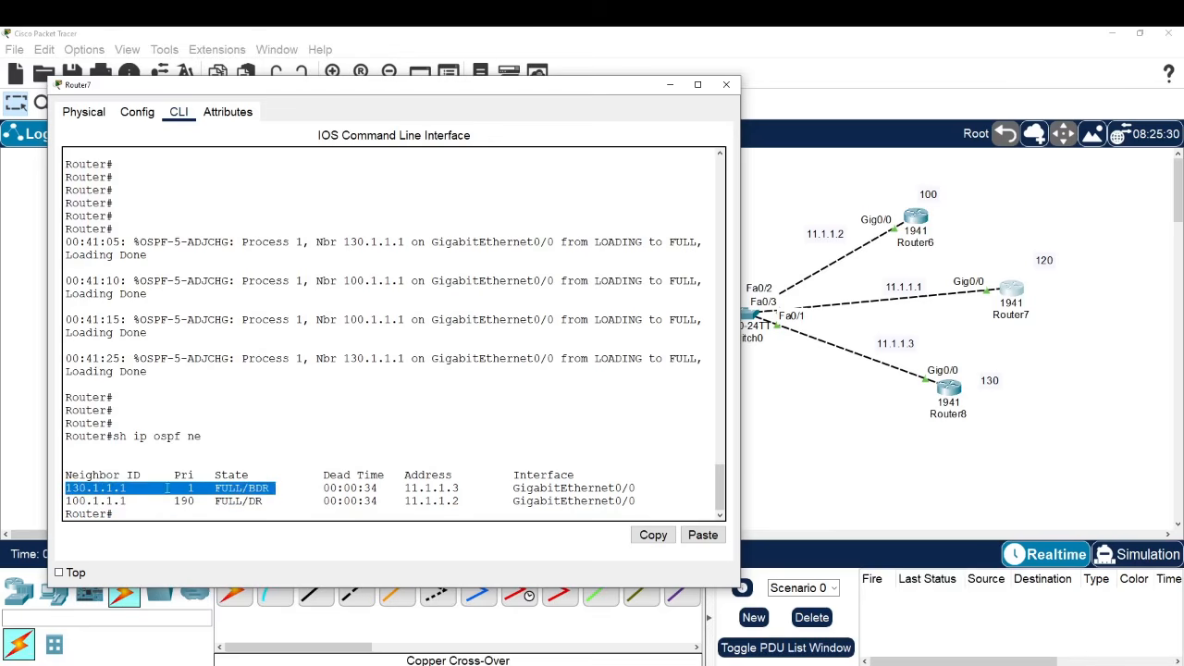
click(65, 487)
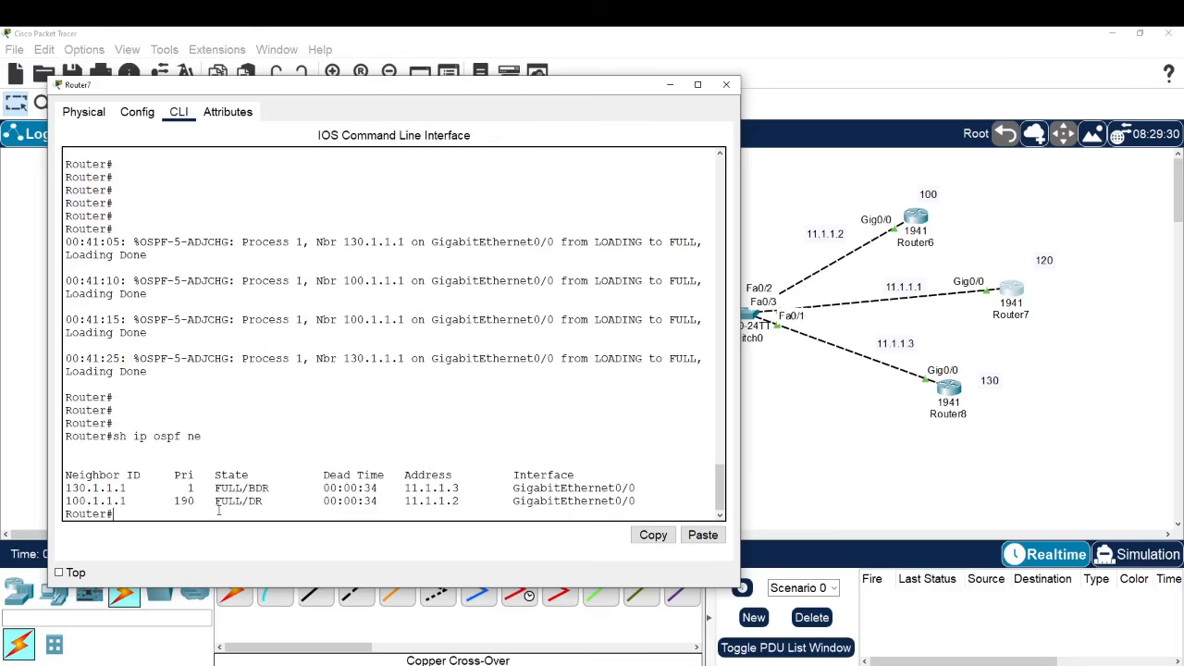
key(Return)
key(Return)
key(Return)
key(Return)
key(Return)
key(Return)
key(Return)
key(Return)
key(Return)
key(Return)
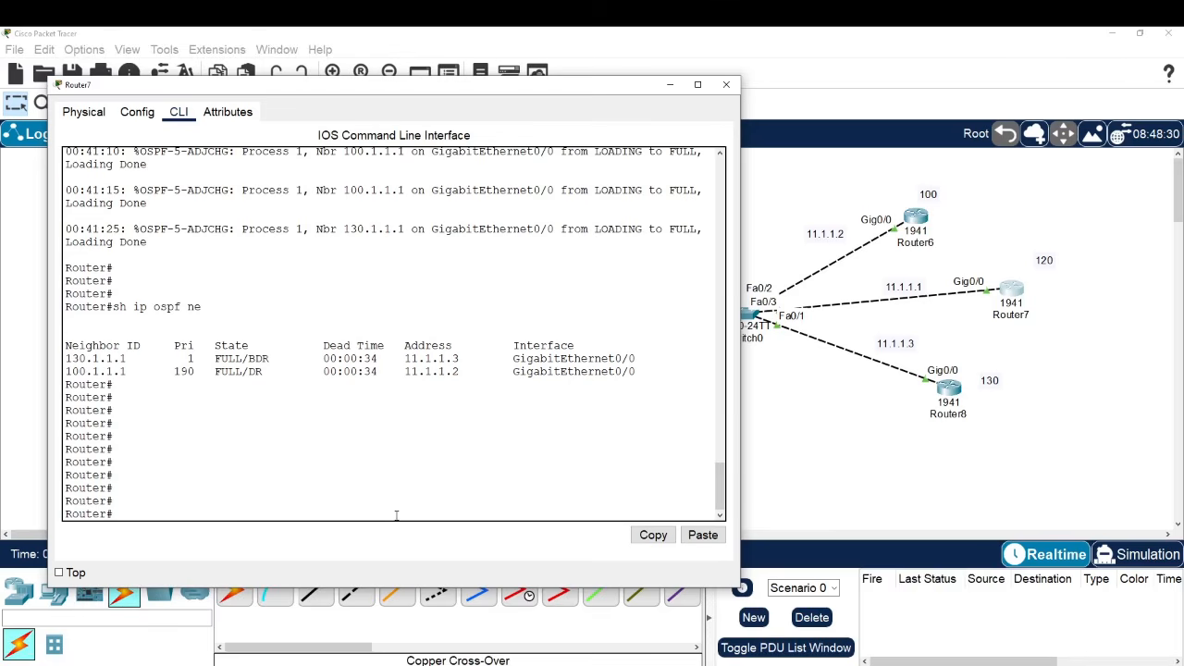